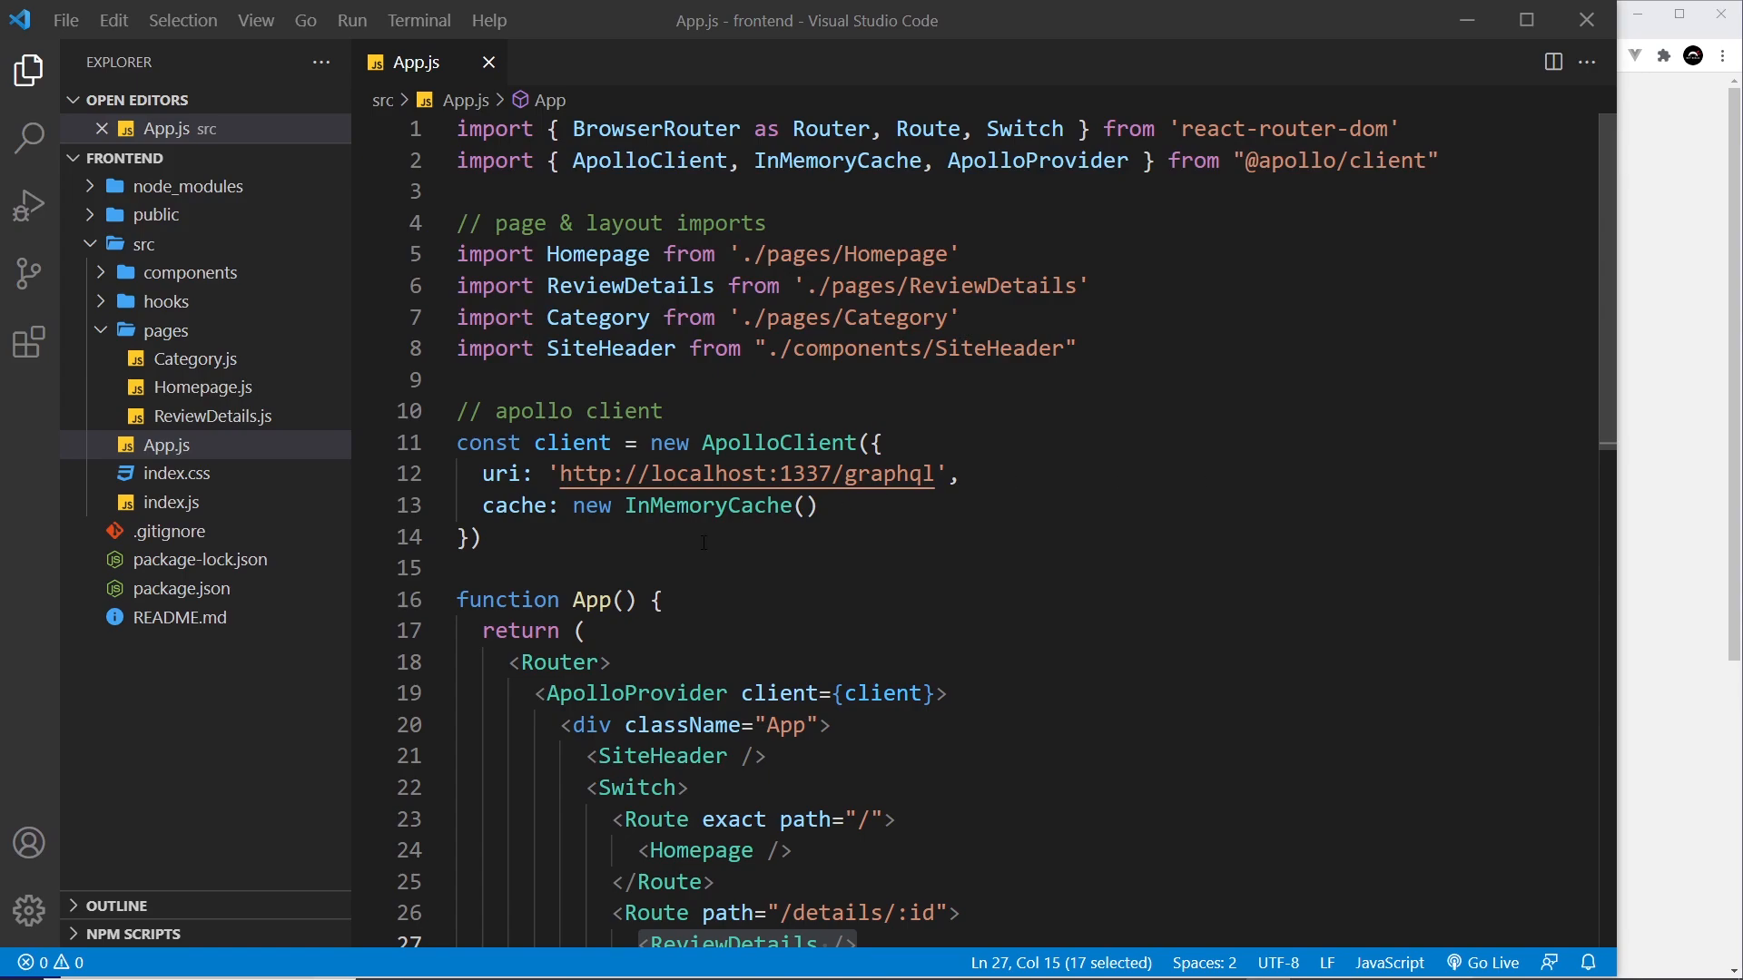
left_click_drag(537, 693, 757, 900)
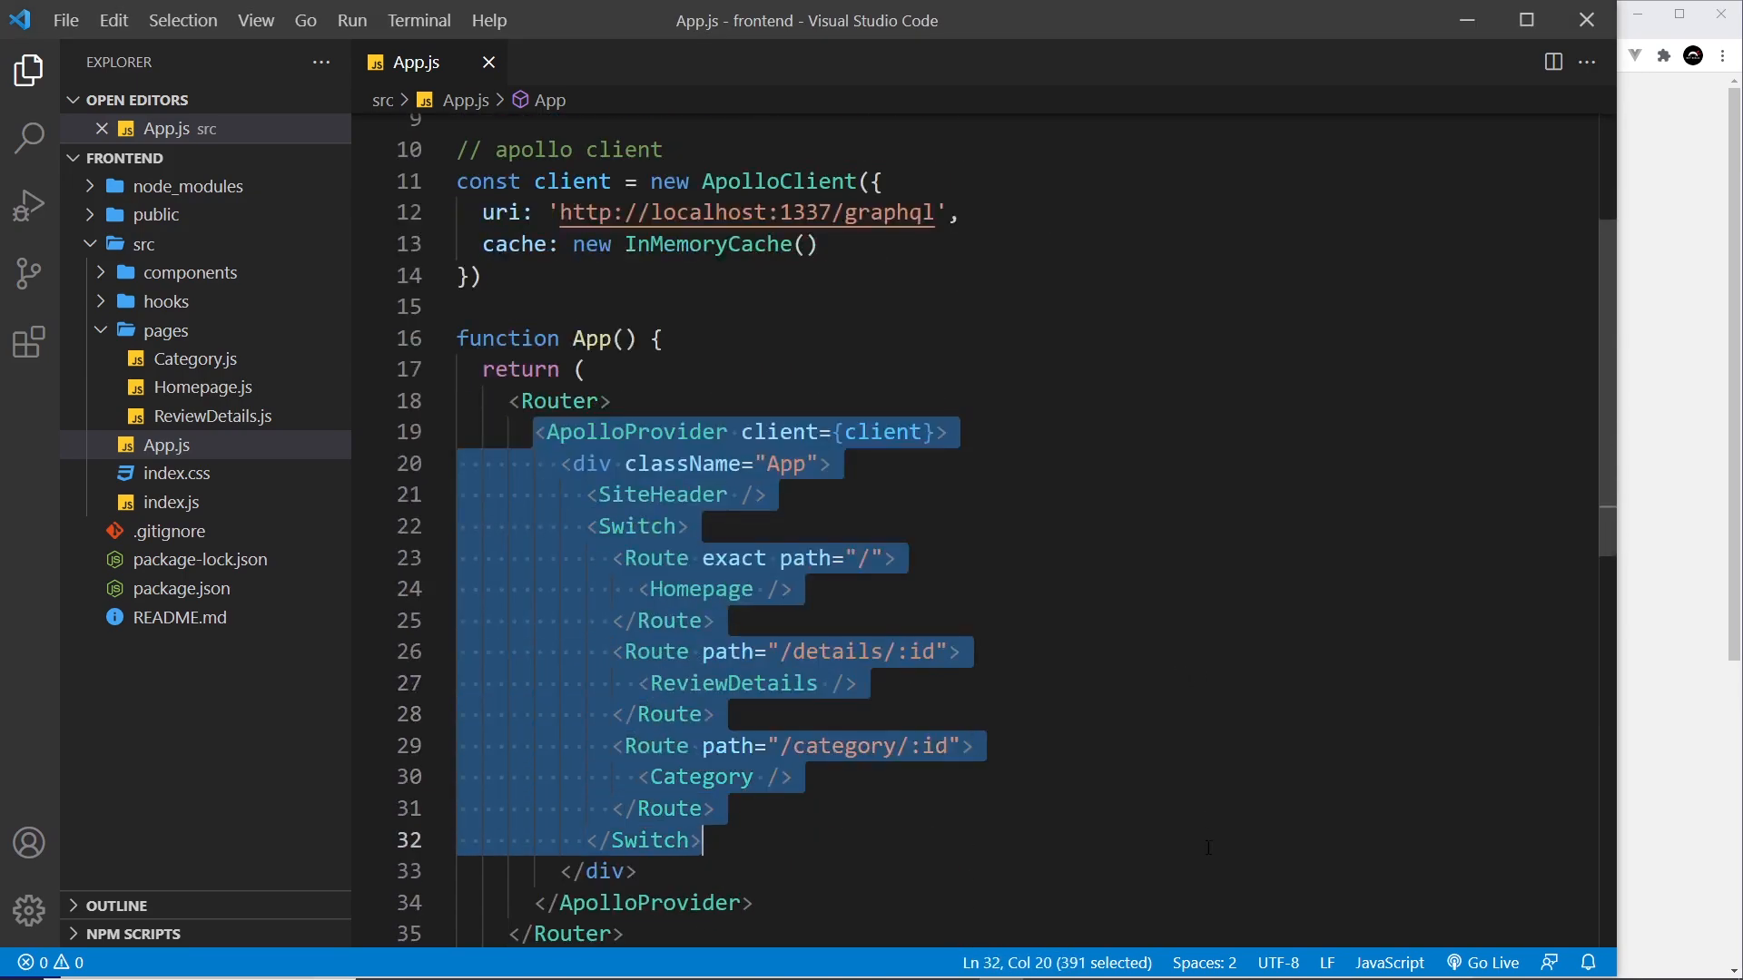
Step: Review the ReviewDetails route lines, then open Homepage.js from the Explorer
left_click(1165, 680)
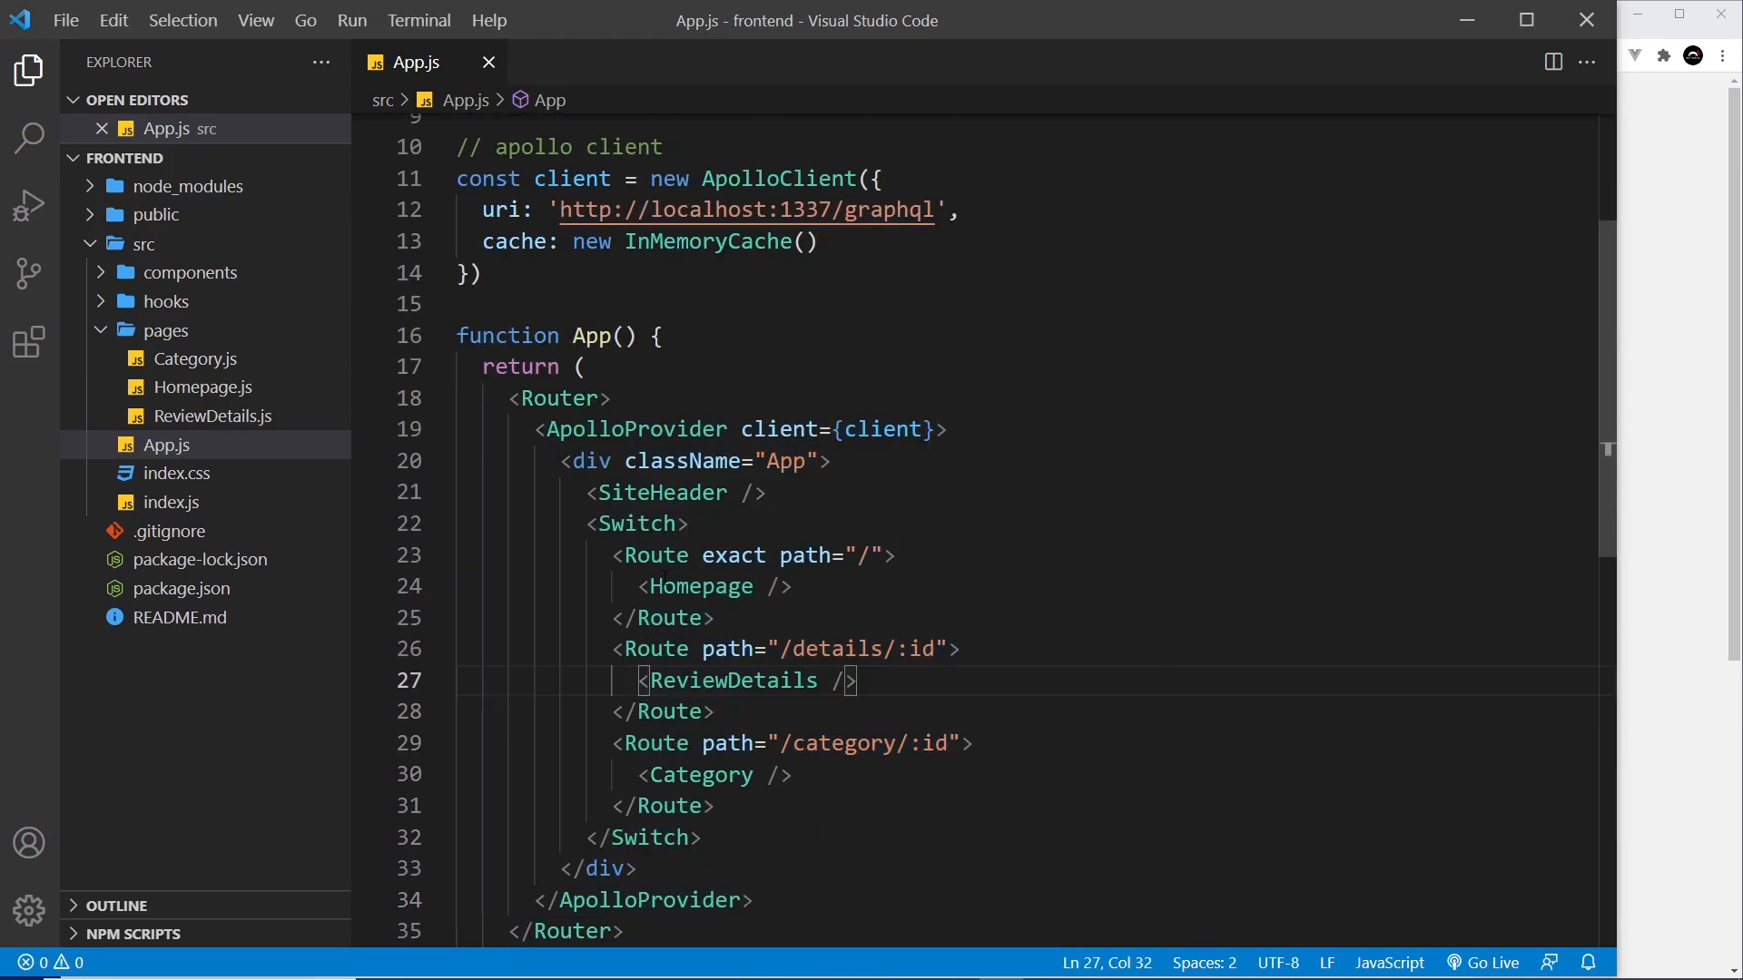
left_click_drag(637, 587, 793, 587)
left_click_drag(638, 679, 714, 711)
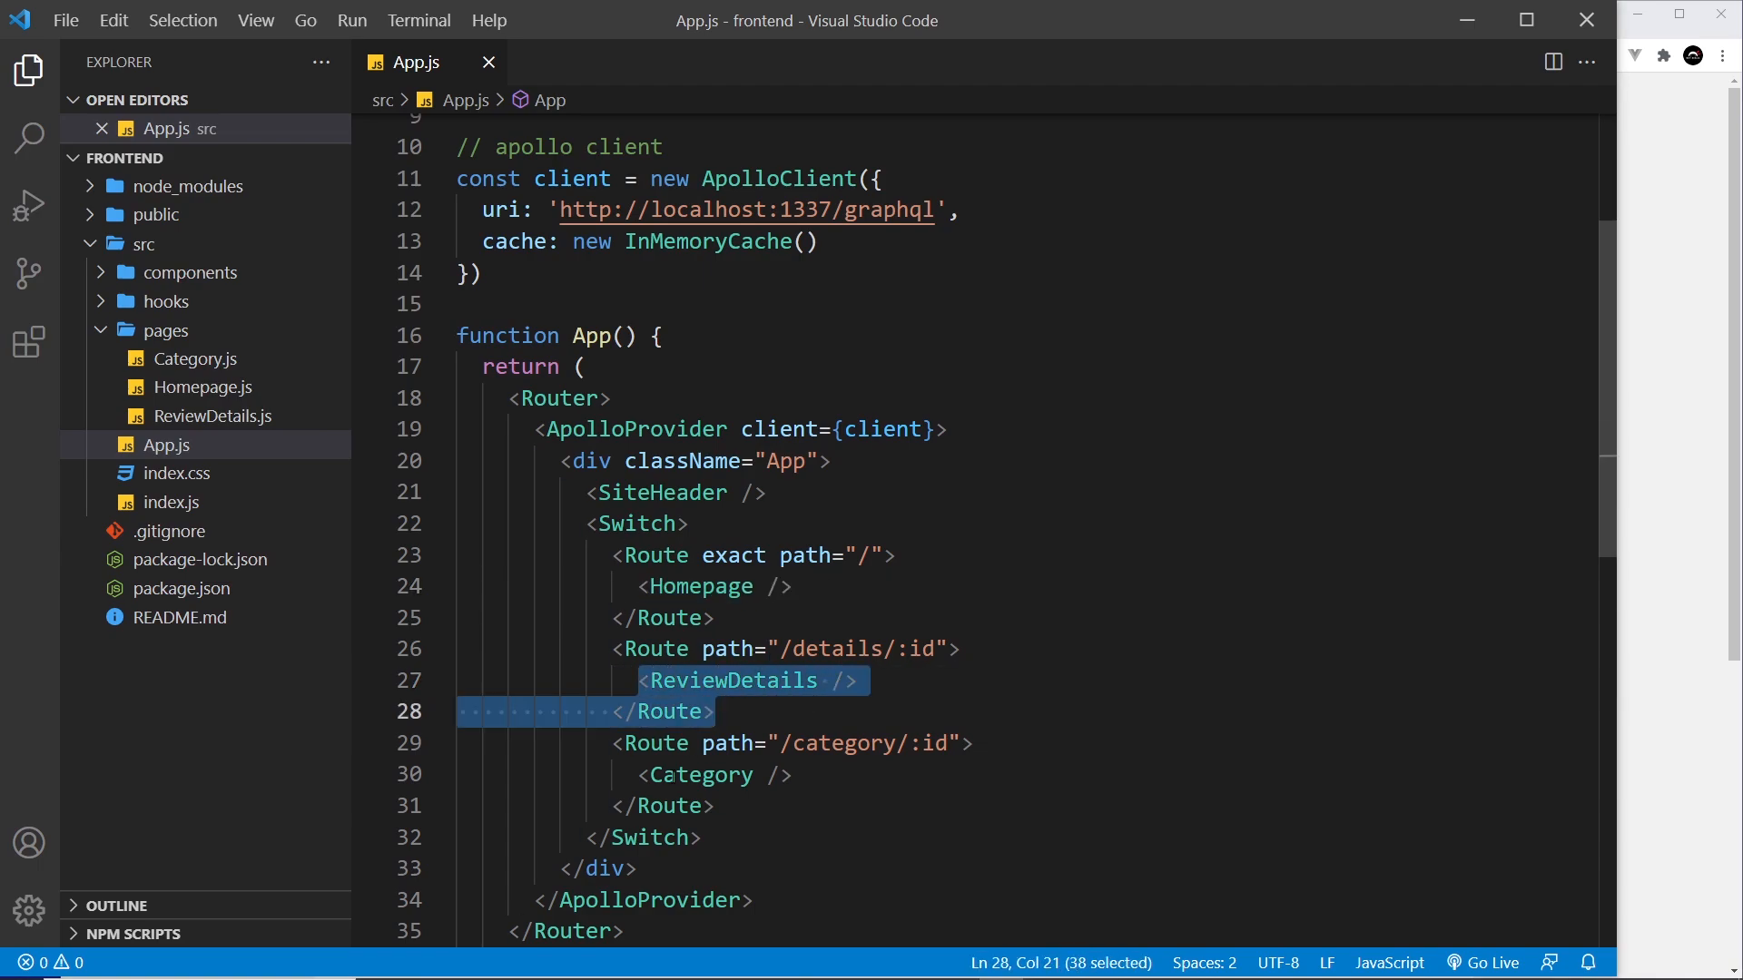
left_click(677, 775)
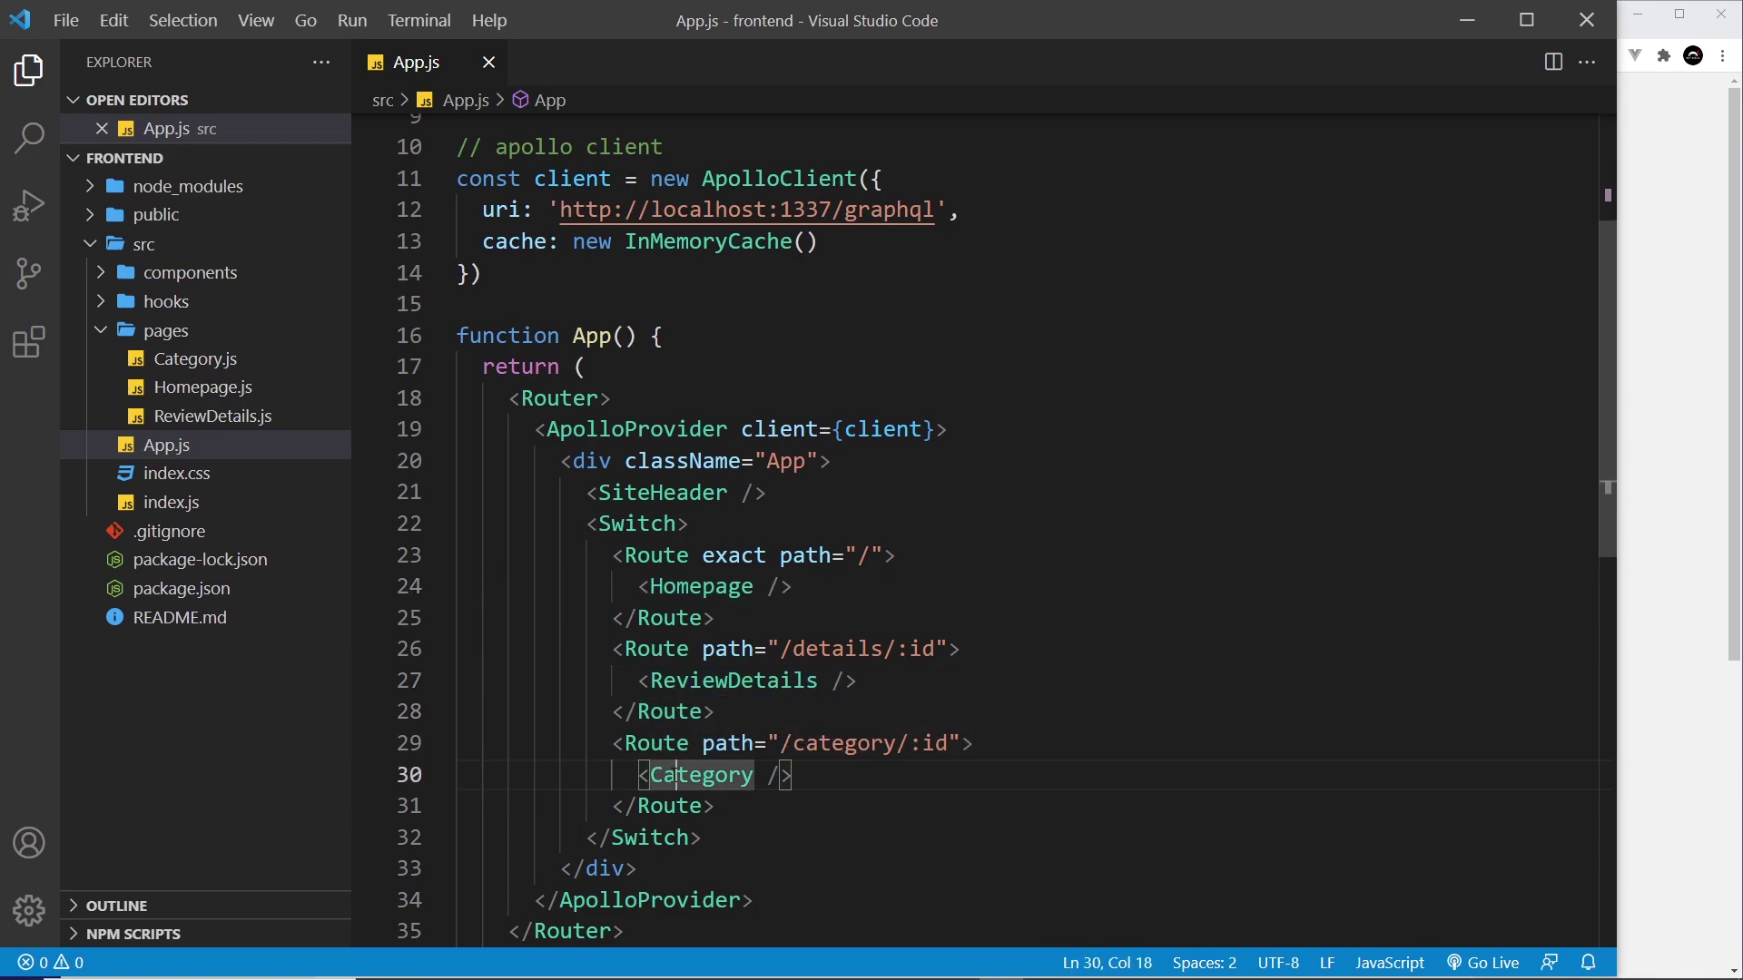
left_click(202, 388)
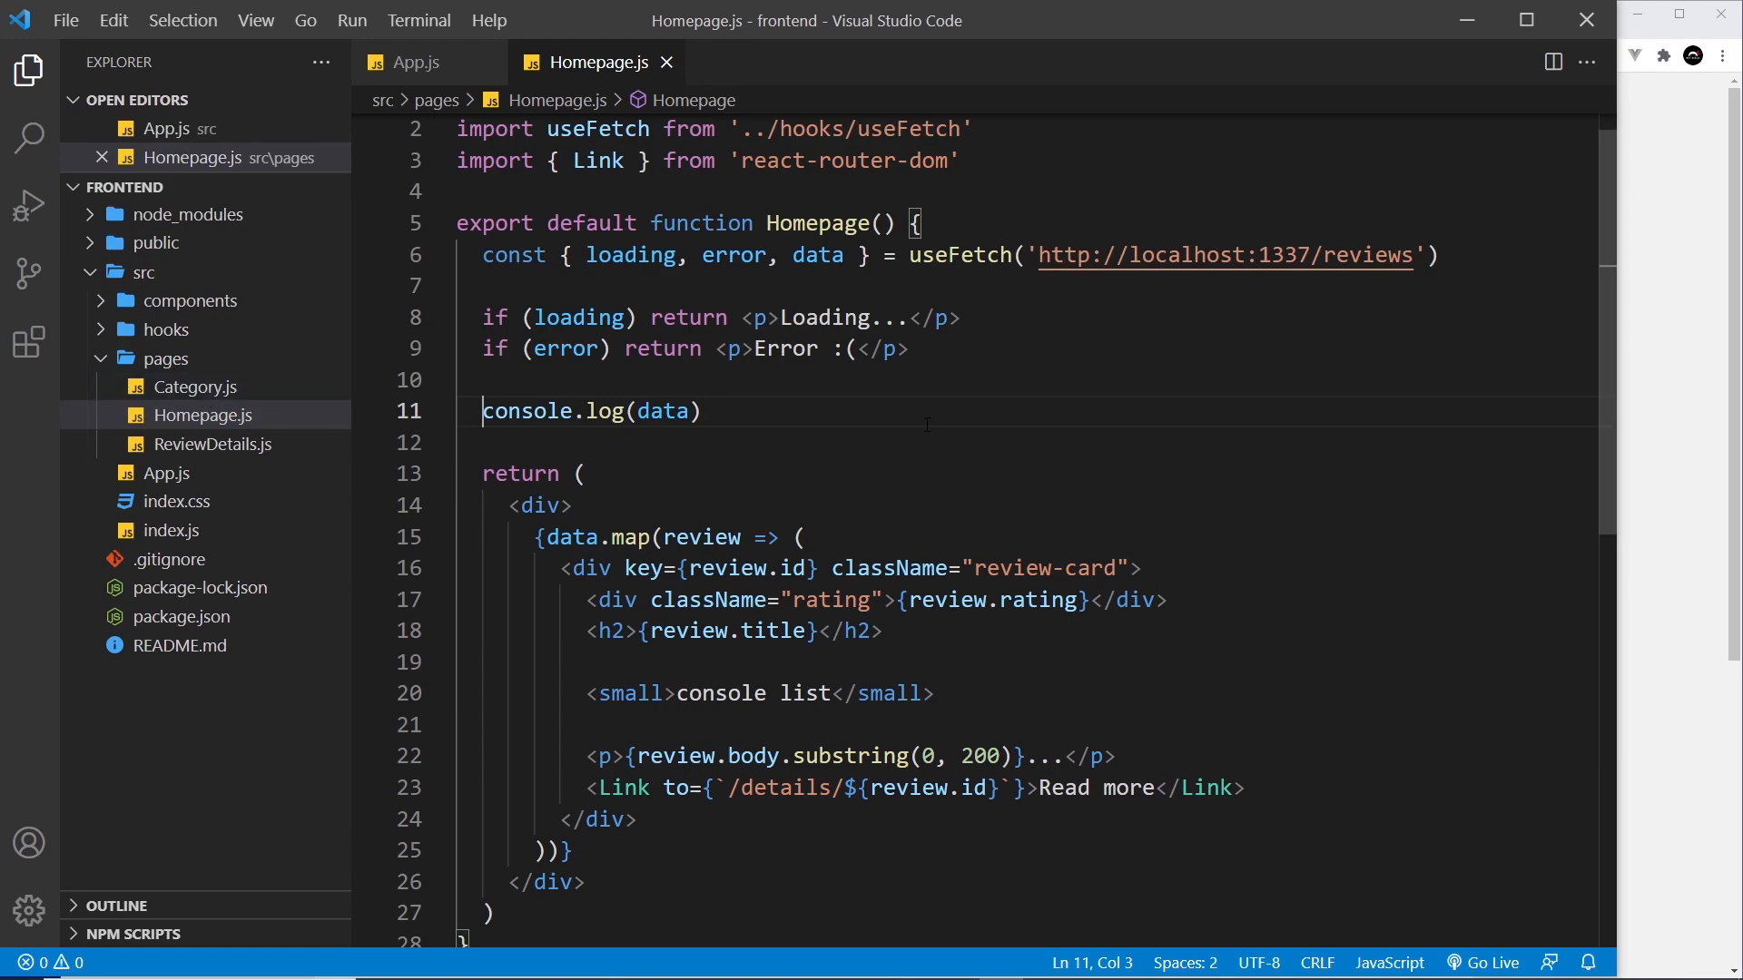
scroll(925, 424, "up", 1)
Step: Delete the useFetch data line and the useFetch import from Homepage.js
left_click_drag(1443, 286, 470, 286)
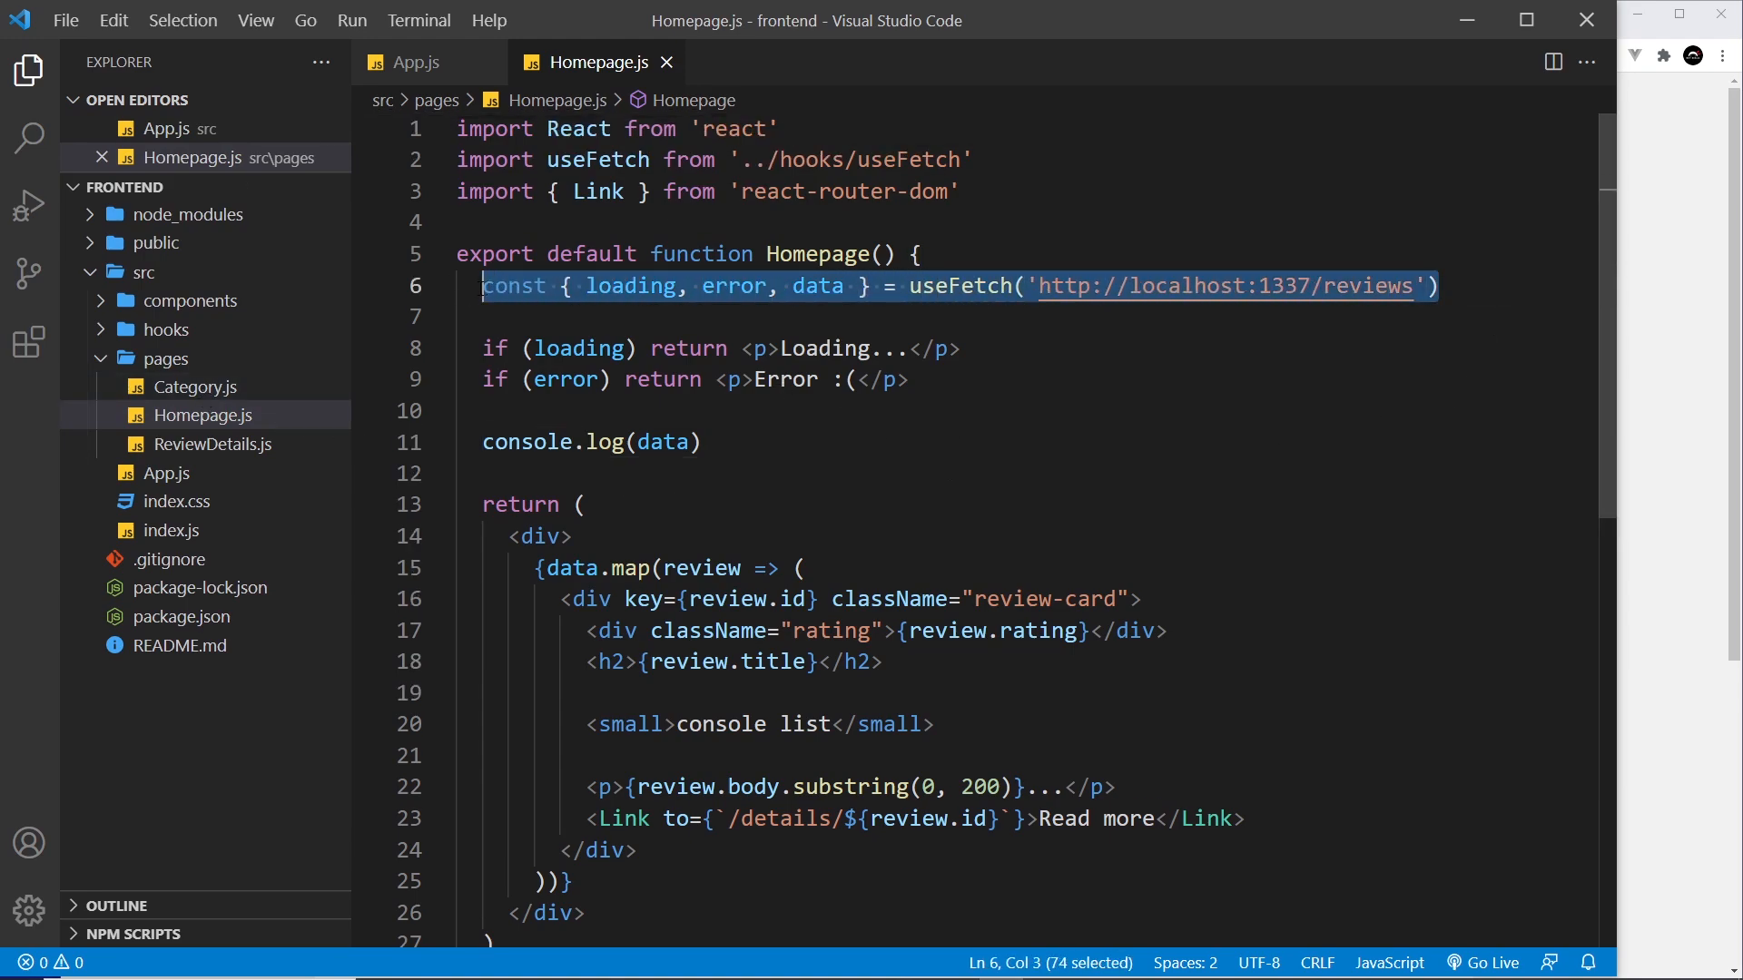
left_click_drag(471, 287, 909, 286)
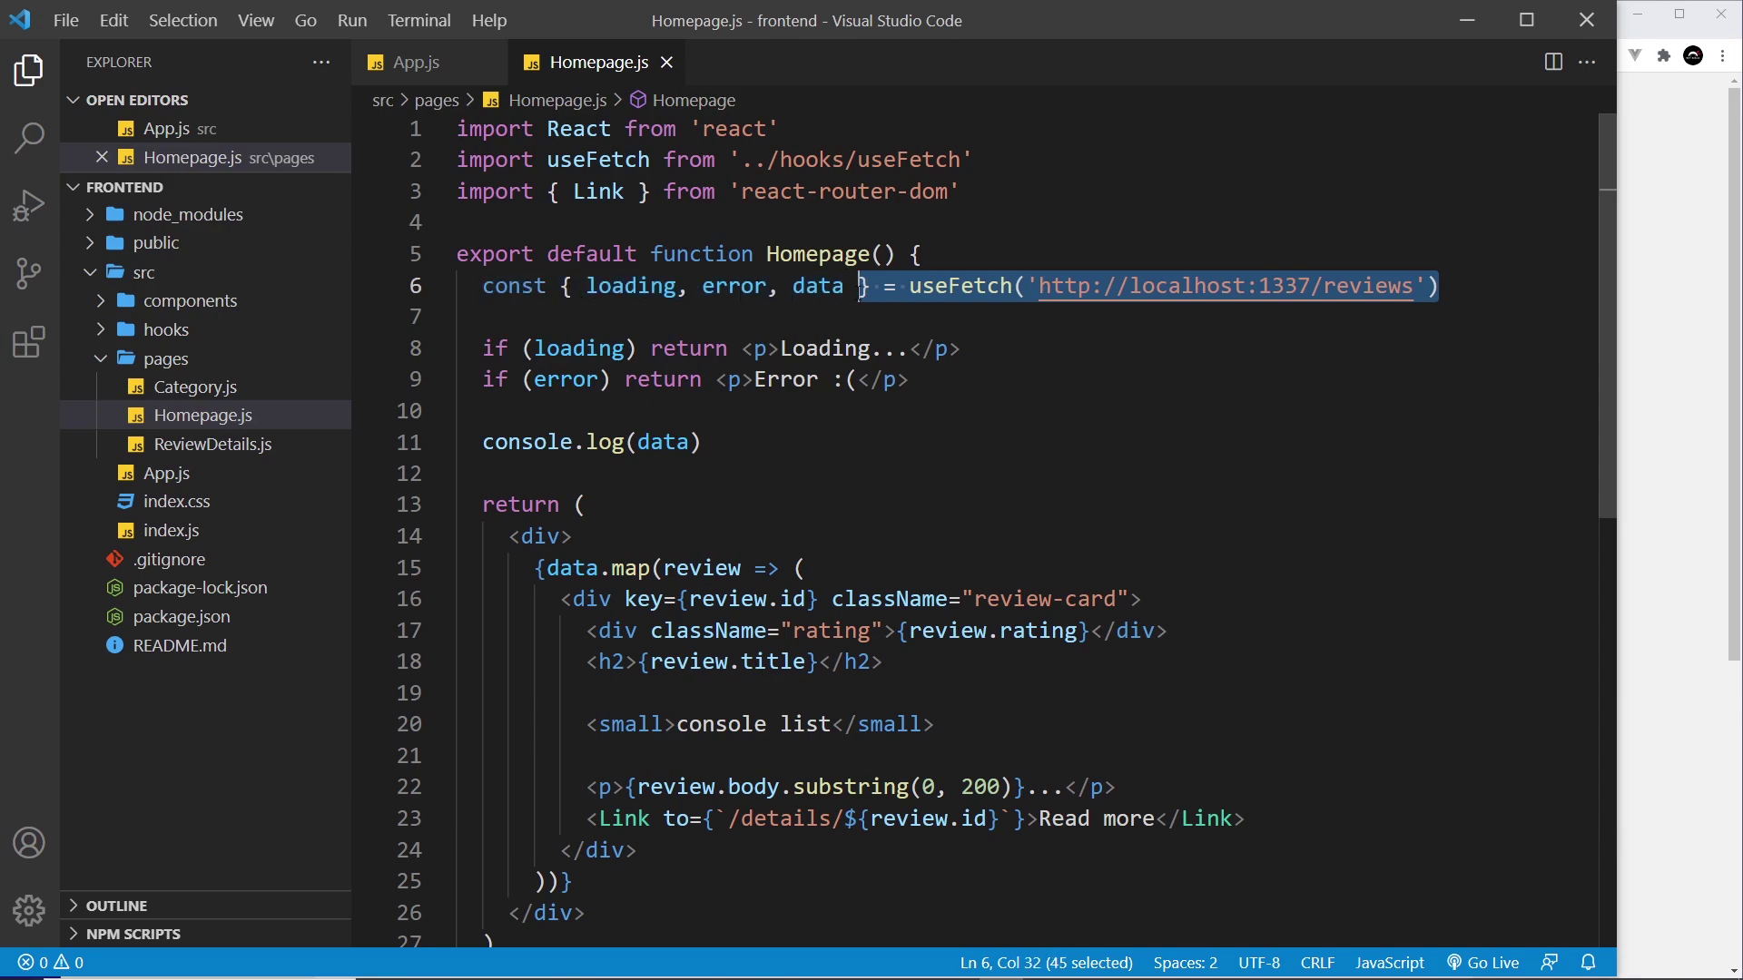
left_click(1357, 464)
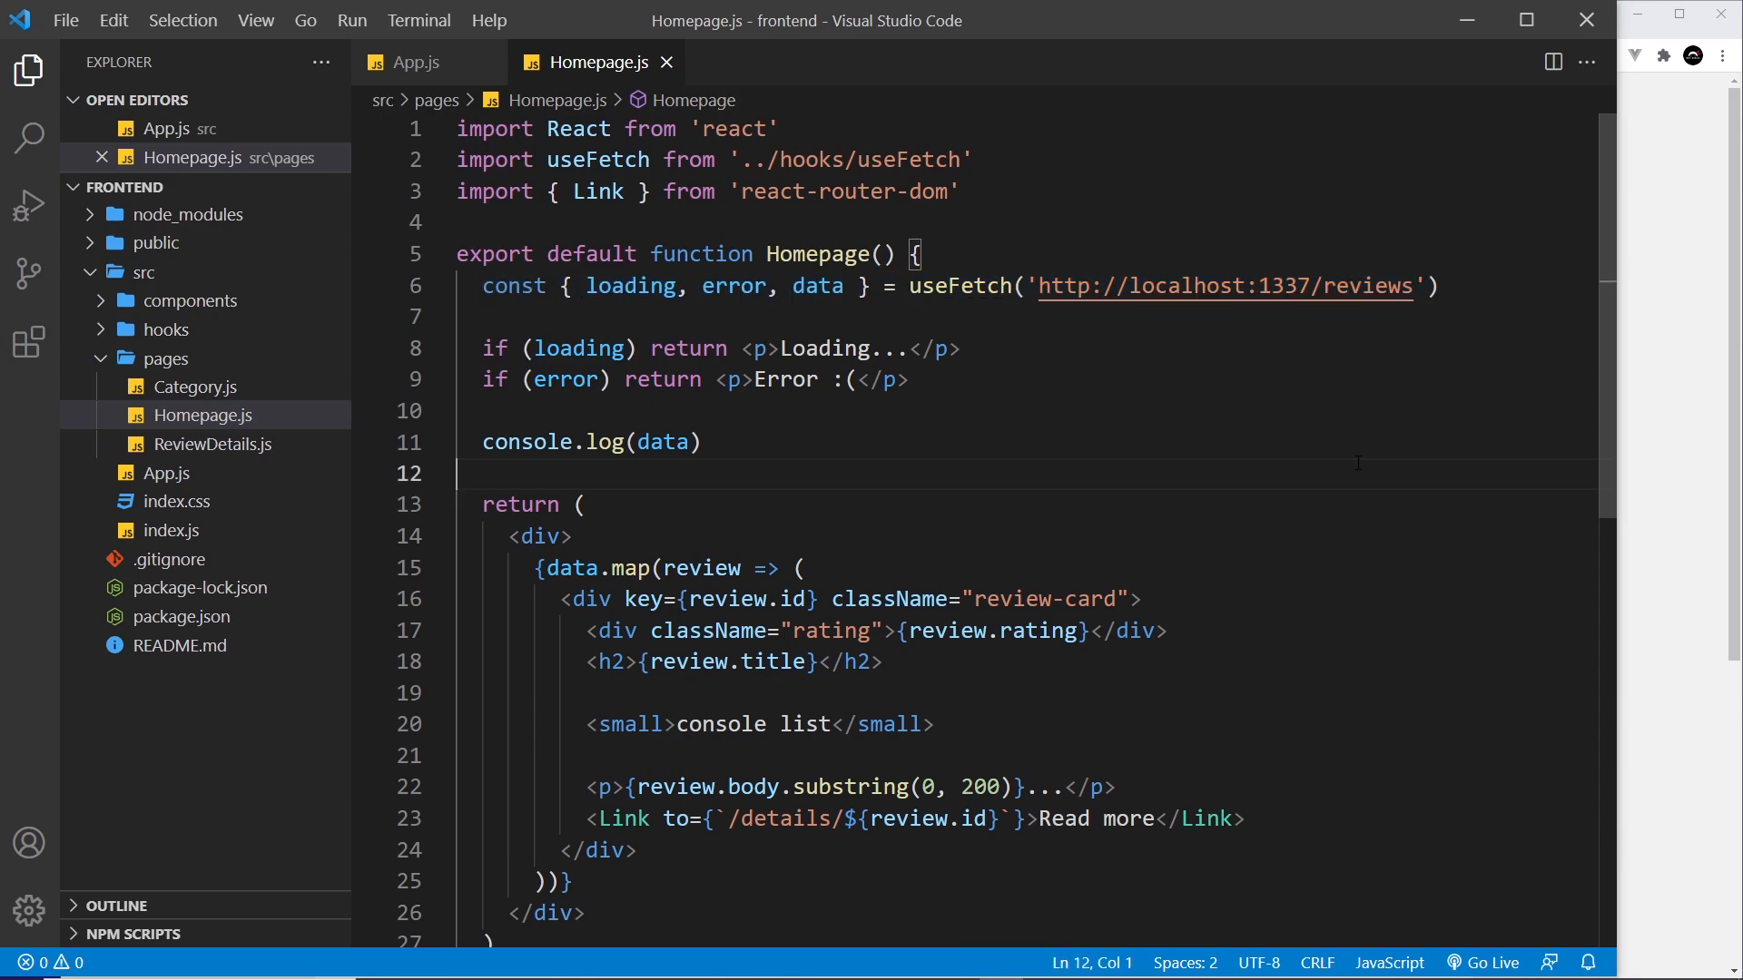
left_click_drag(1441, 286, 458, 287)
key("BackSpace")
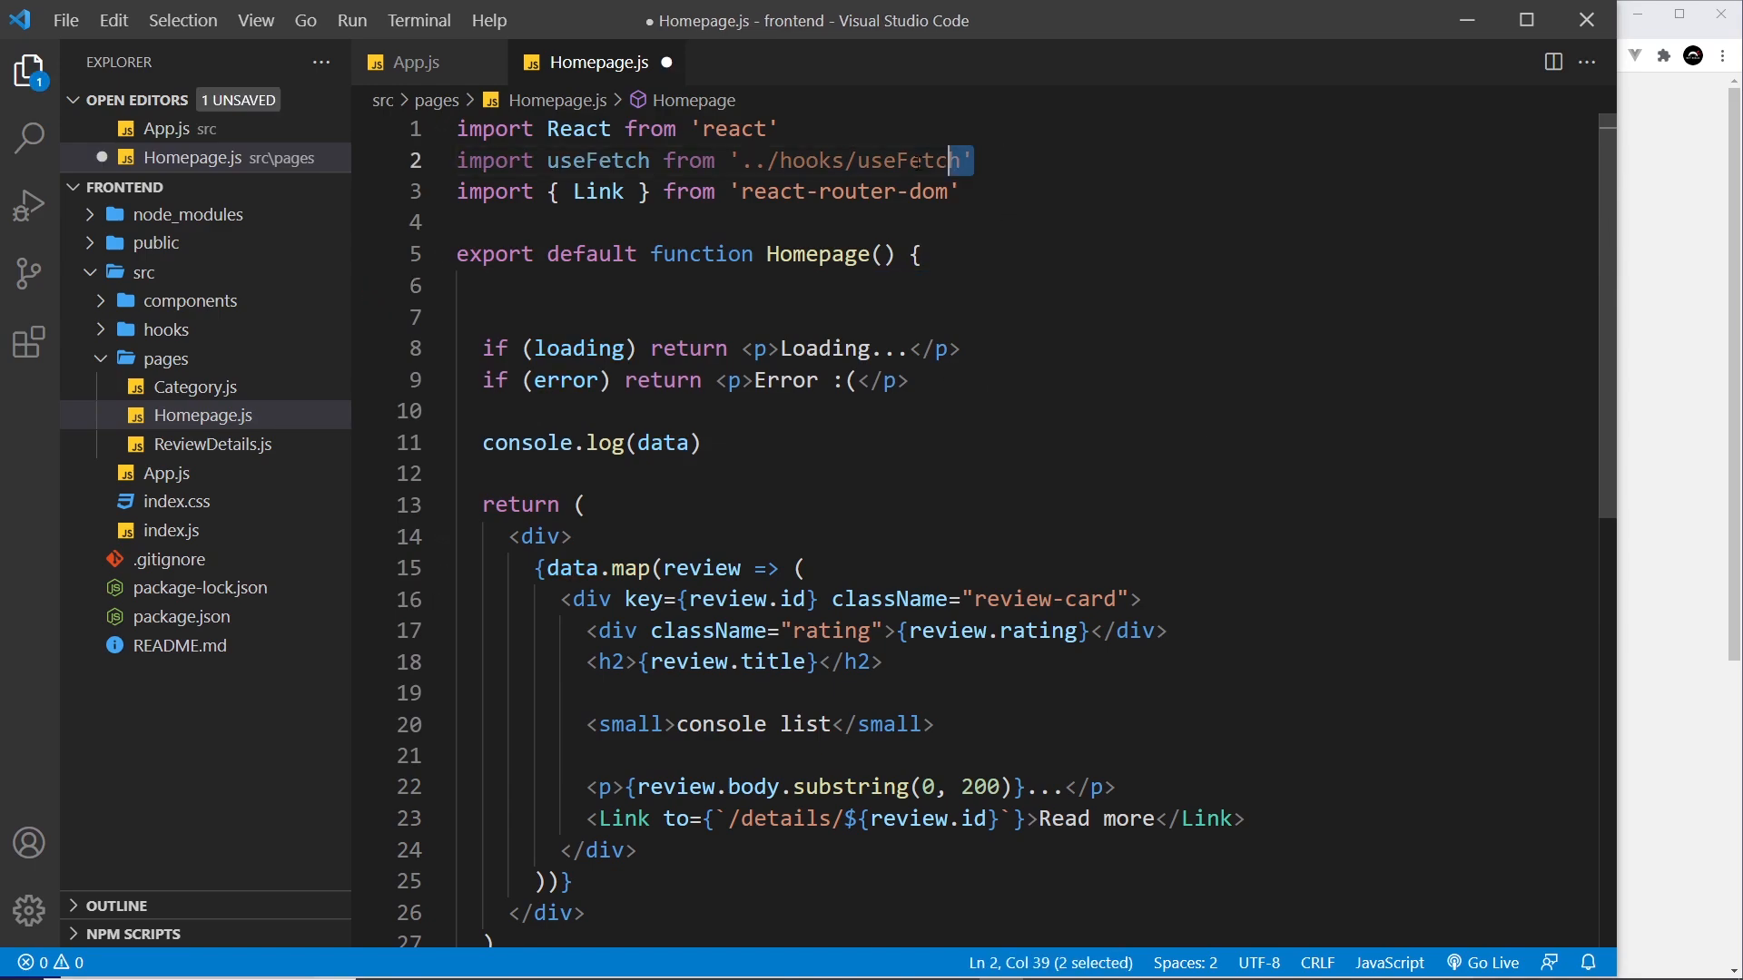
left_click_drag(972, 161, 458, 161)
key("BackSpace")
key("BackSpace")
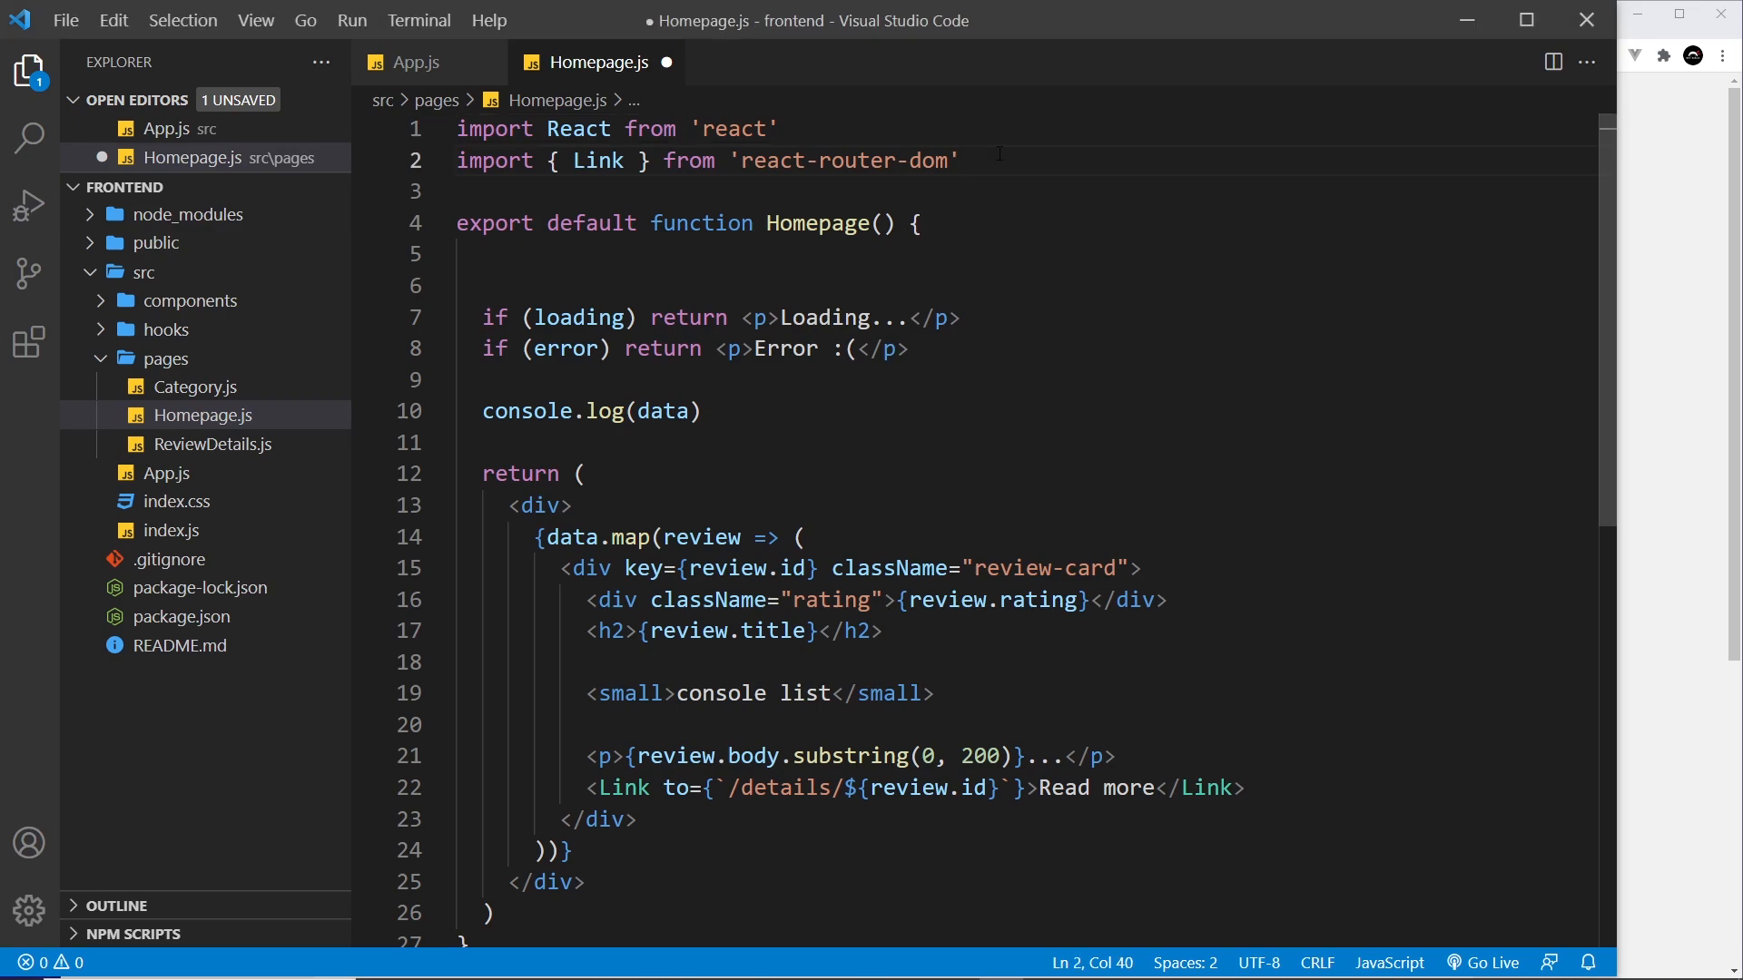
key("Return")
type("import { useQuery, gql } from '@apollo/client'")
double_click(622, 191)
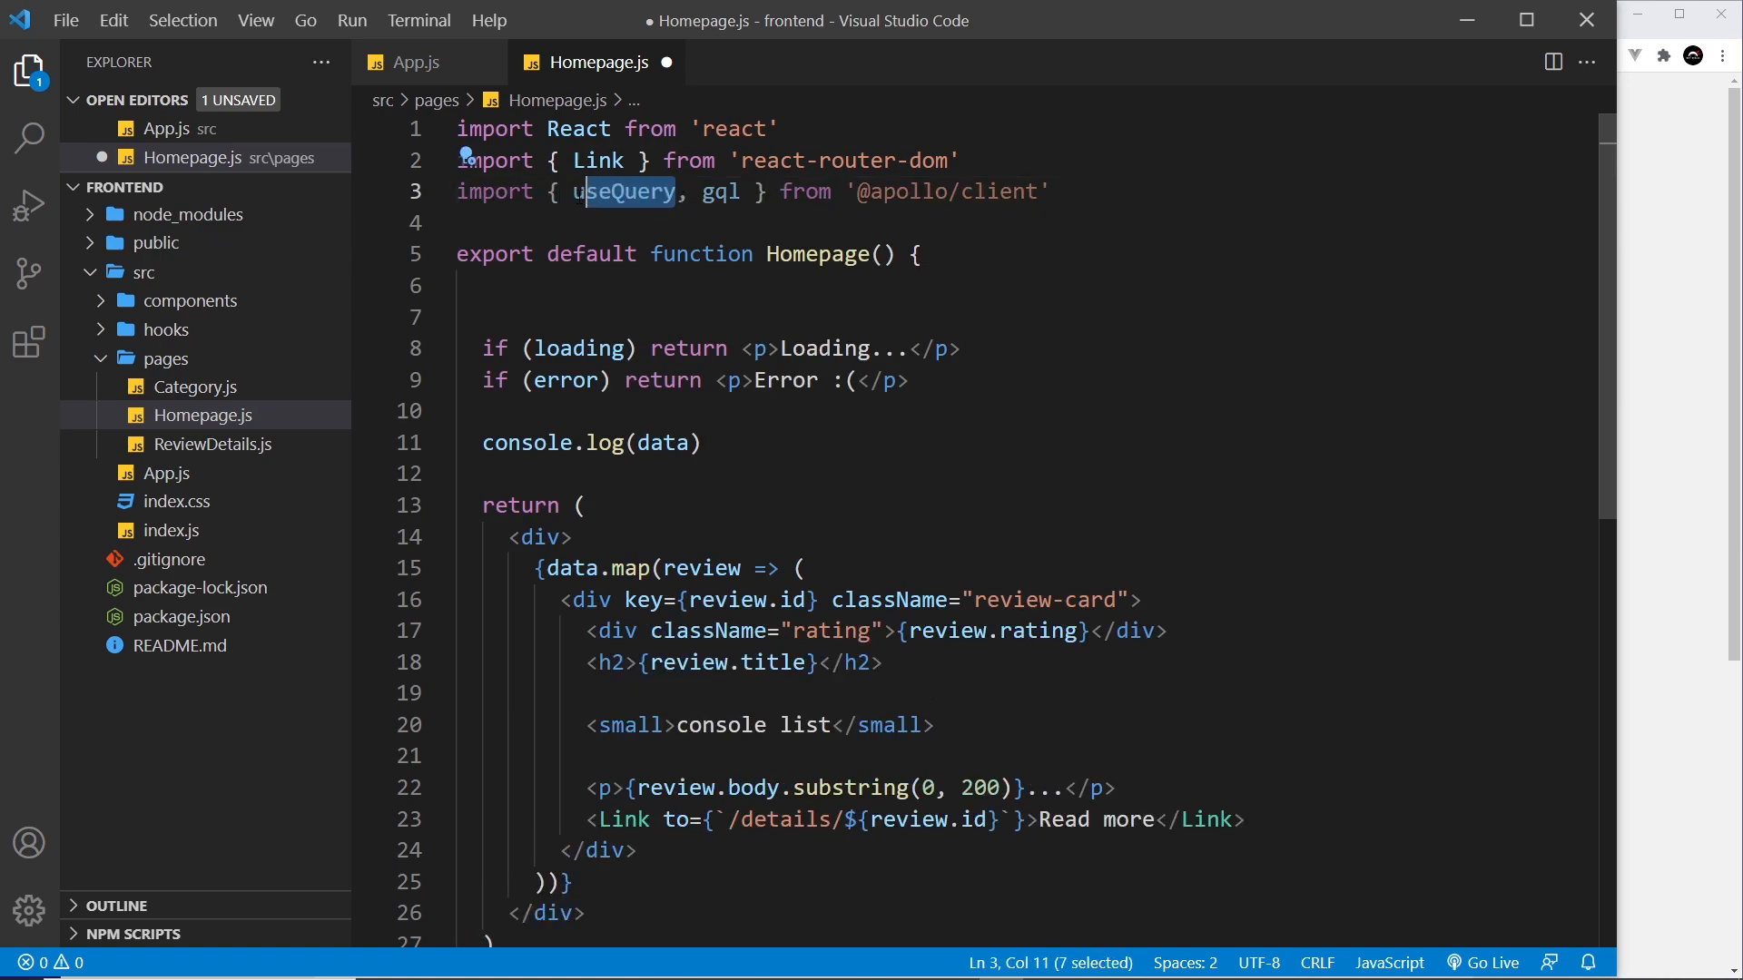
double_click(719, 191)
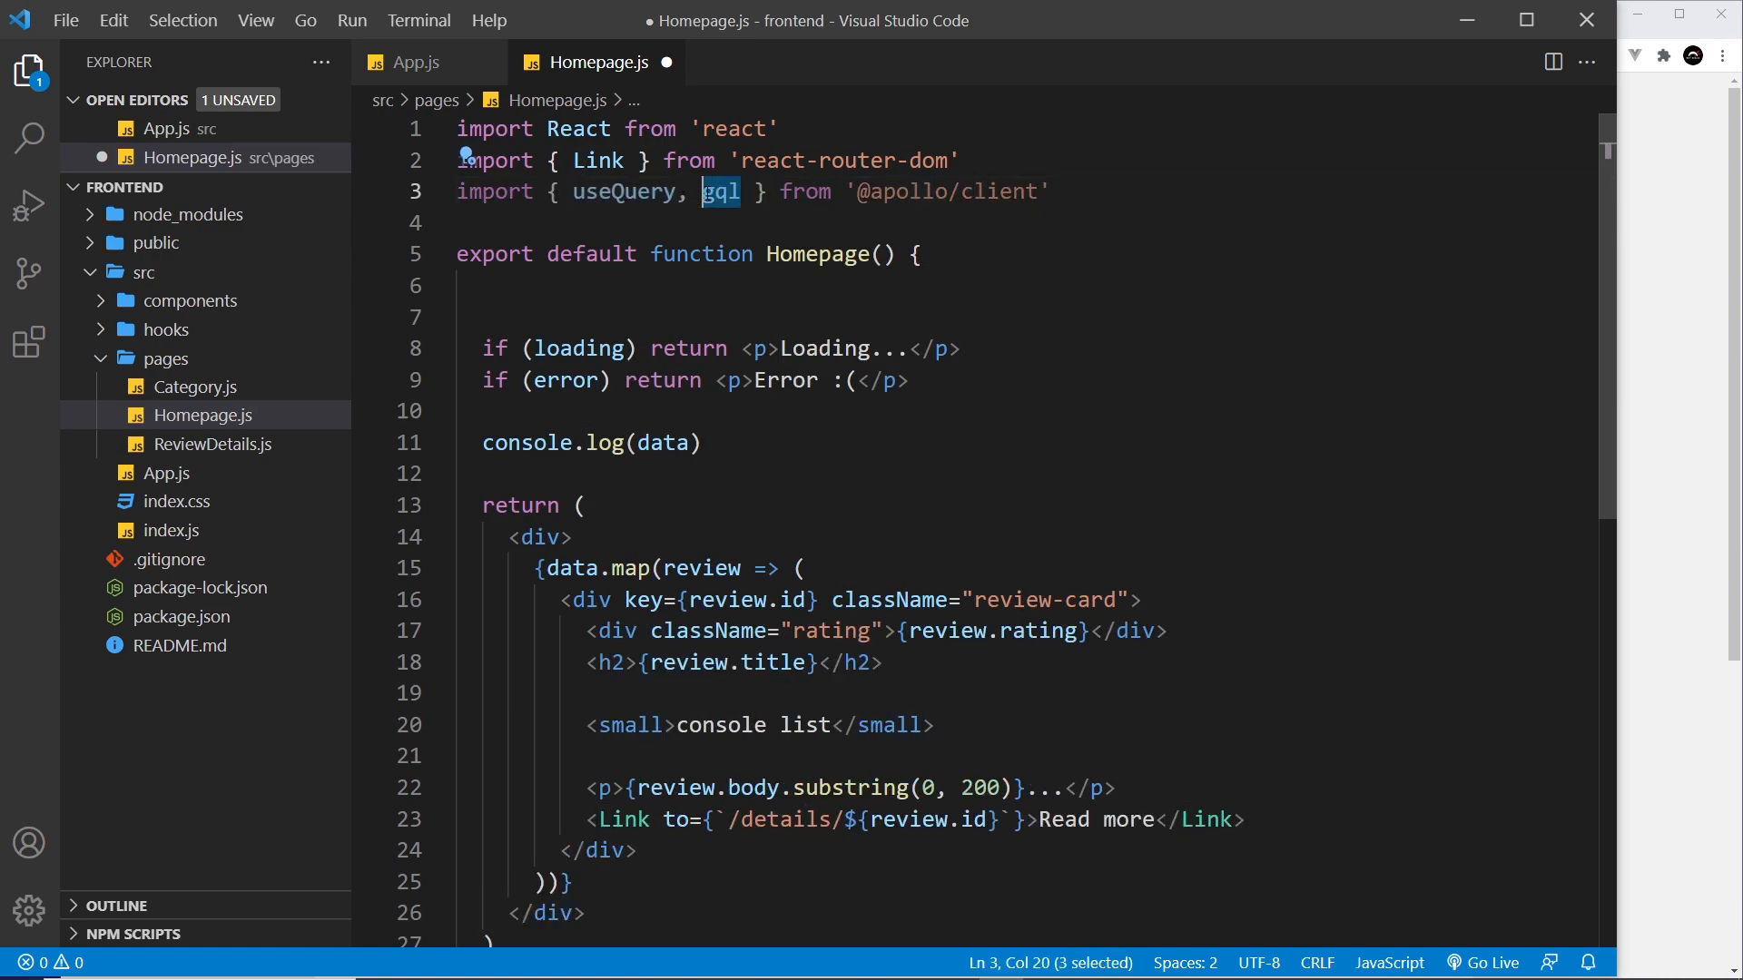
left_click(470, 222)
double_click(622, 191)
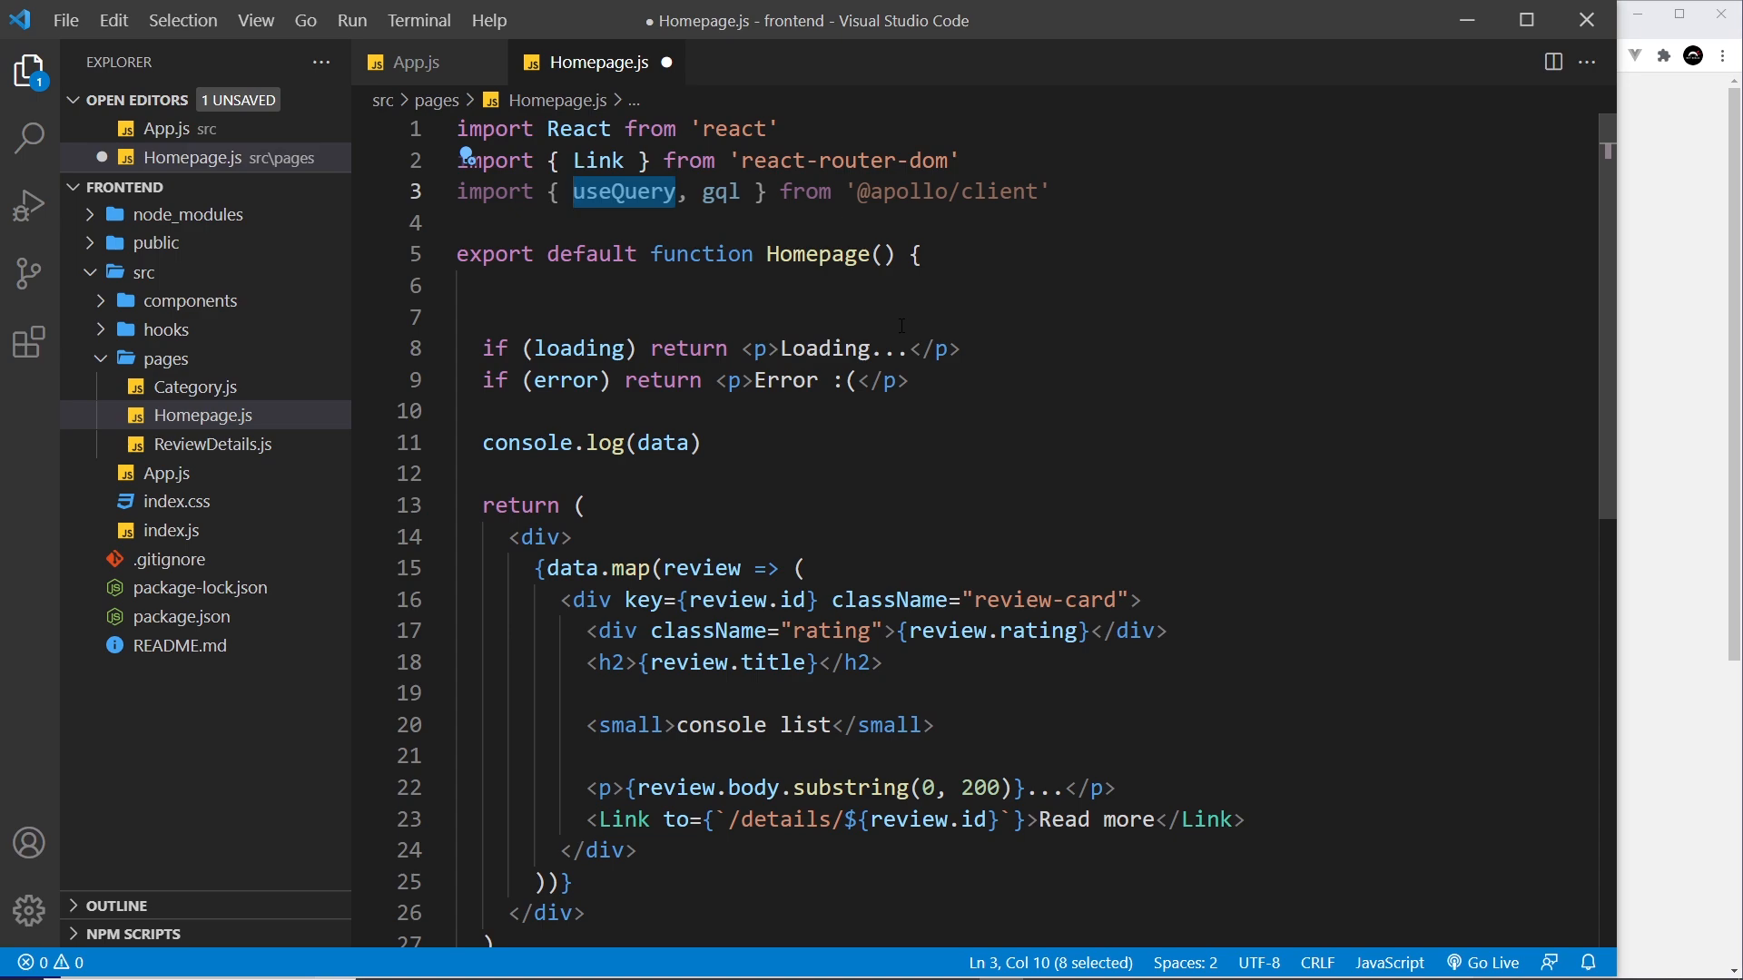
double_click(727, 192)
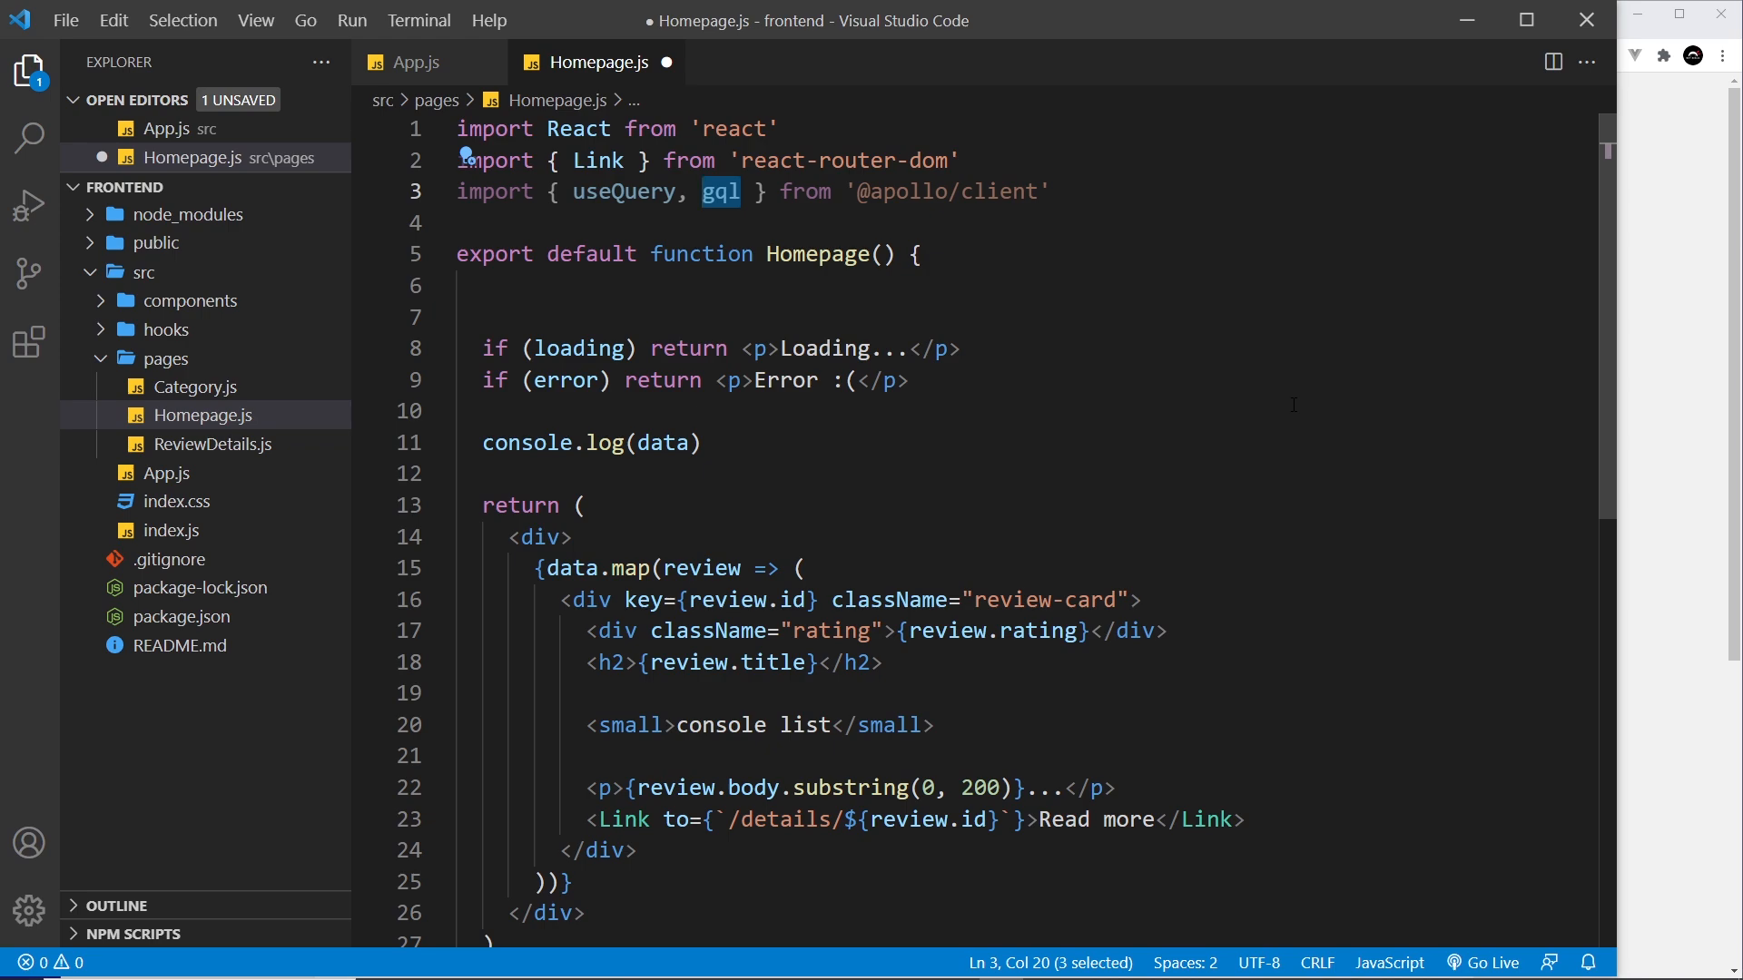
Step: Start a REVIEWS constant above the component as an empty gql template literal with indented lines
key("alt+Tab")
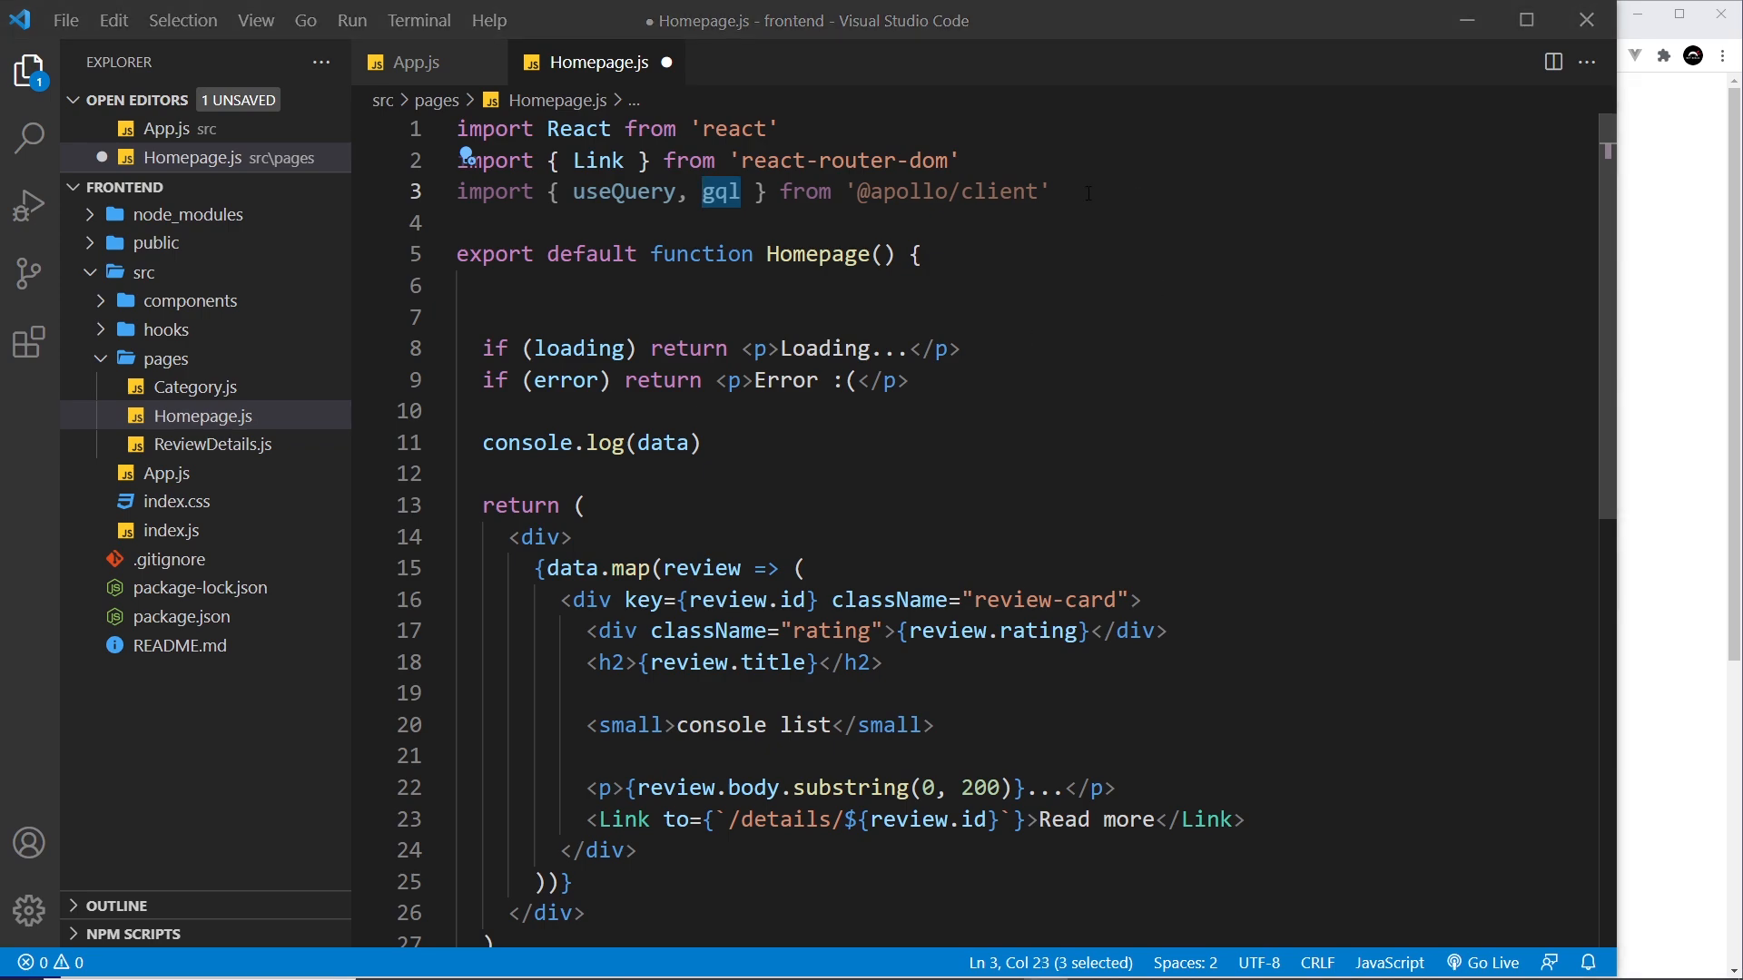
left_click(1139, 192)
key("Return")
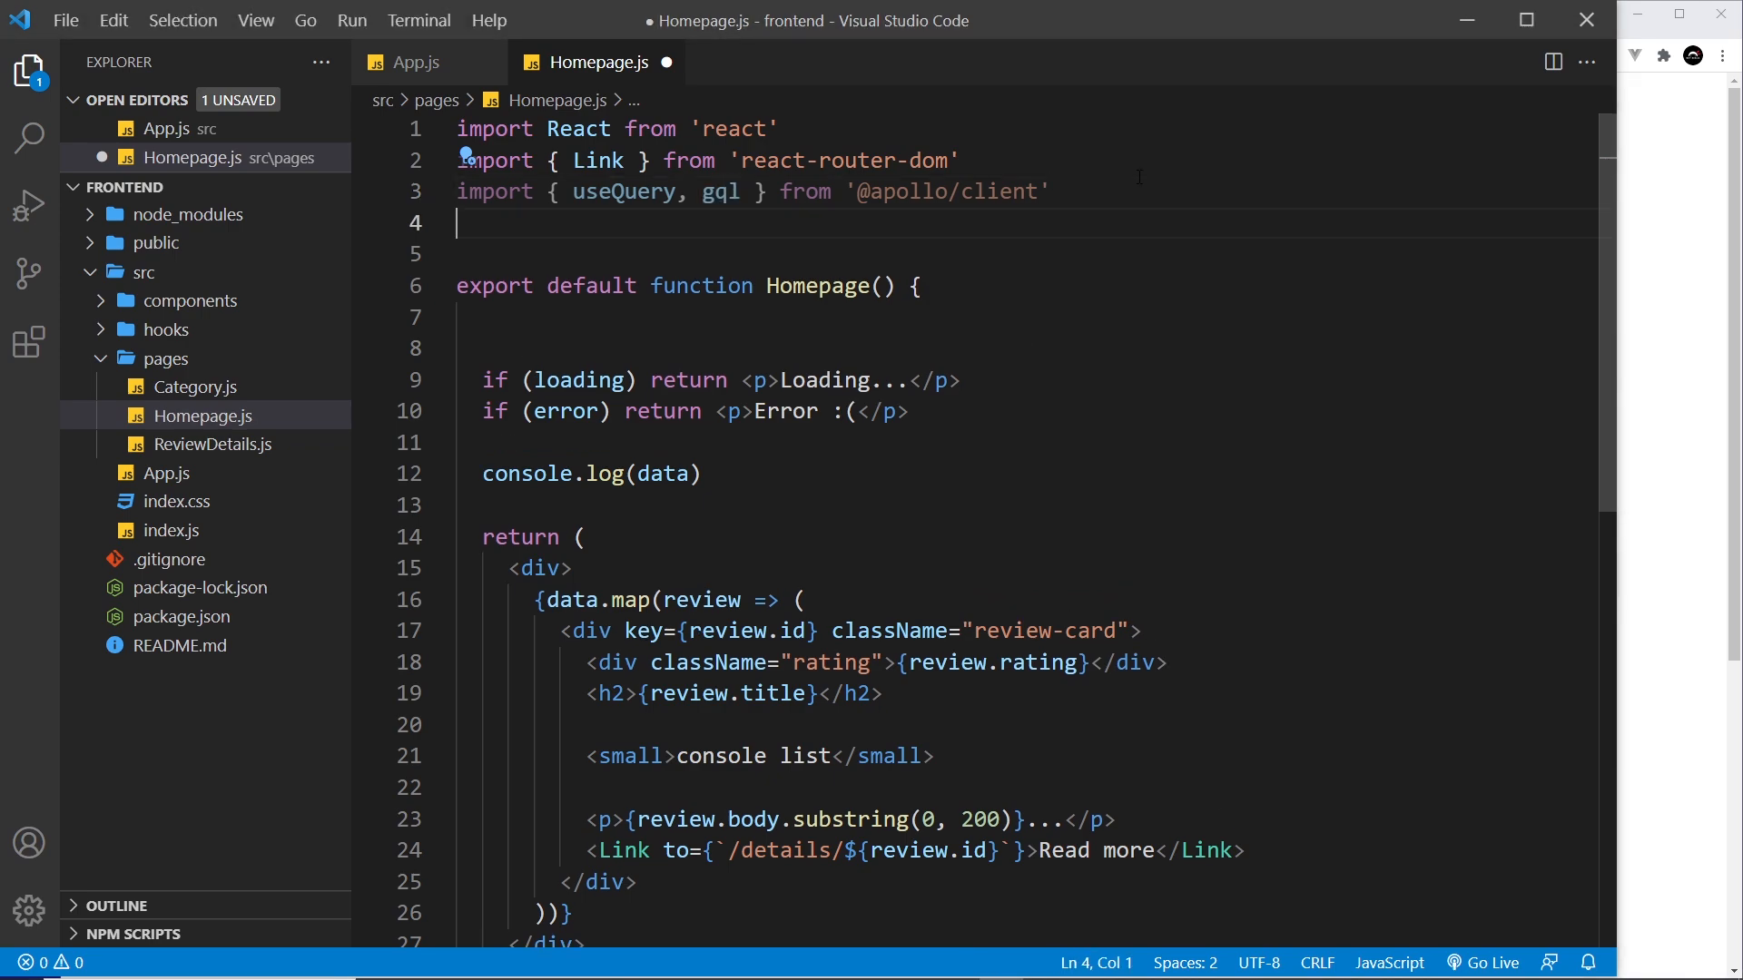
key("Return")
left_click(716, 317)
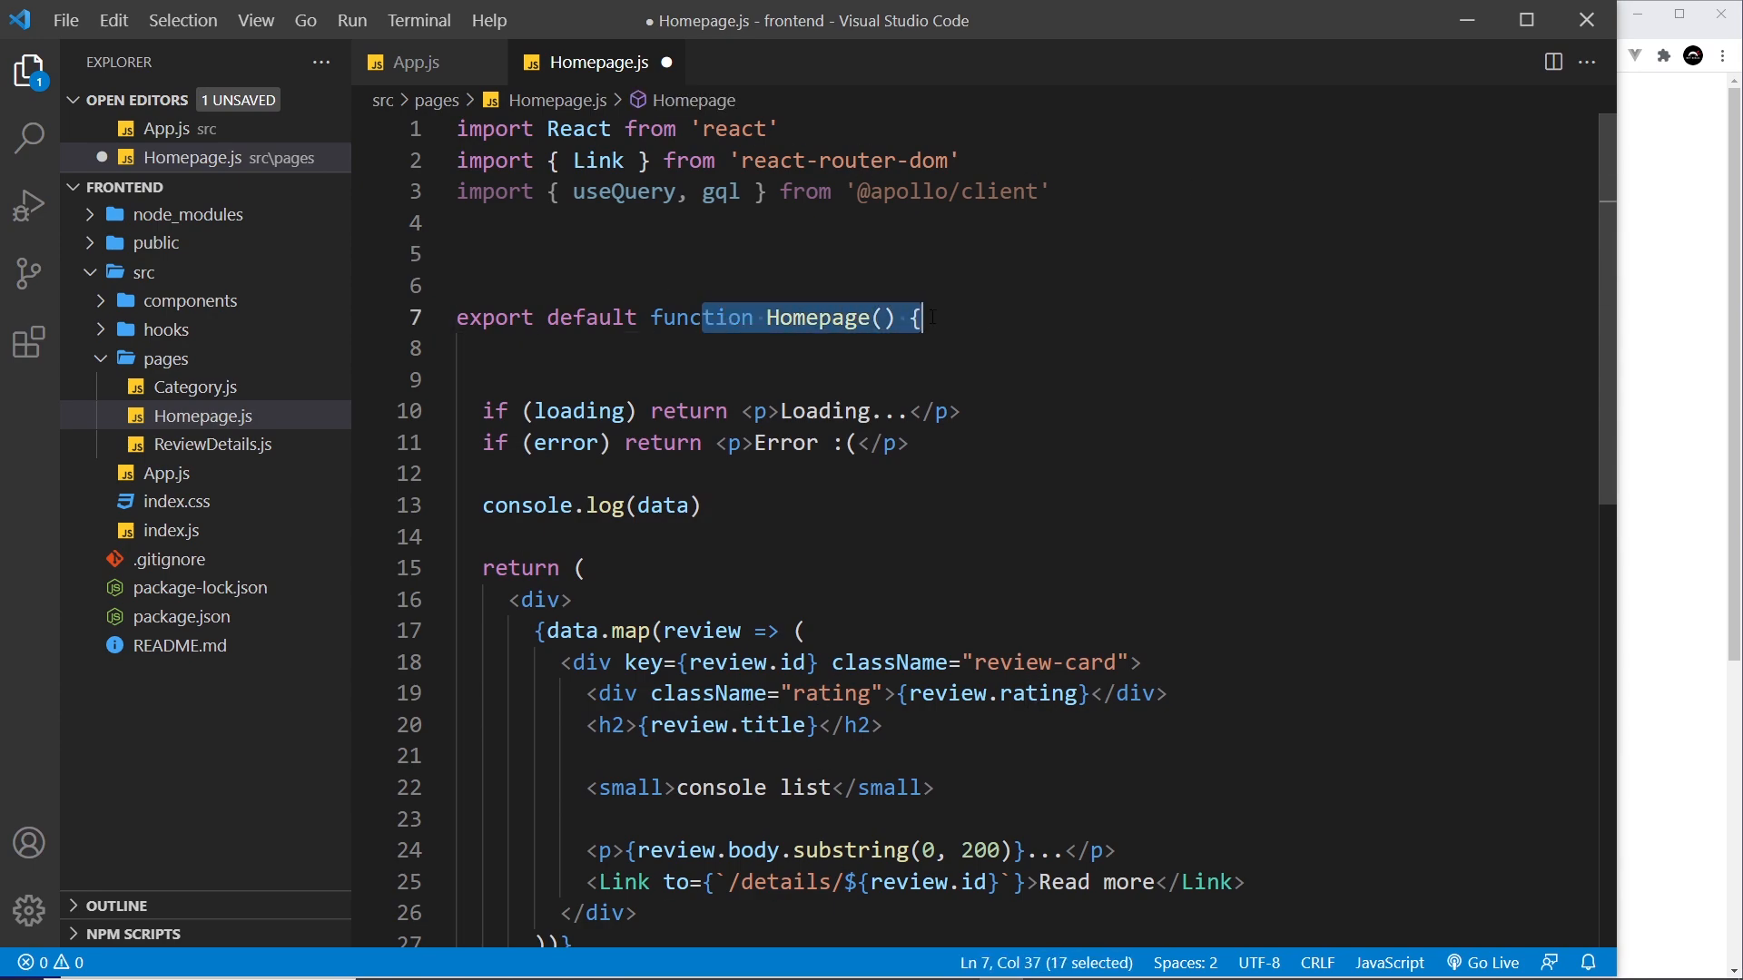
left_click(580, 253)
type("const ")
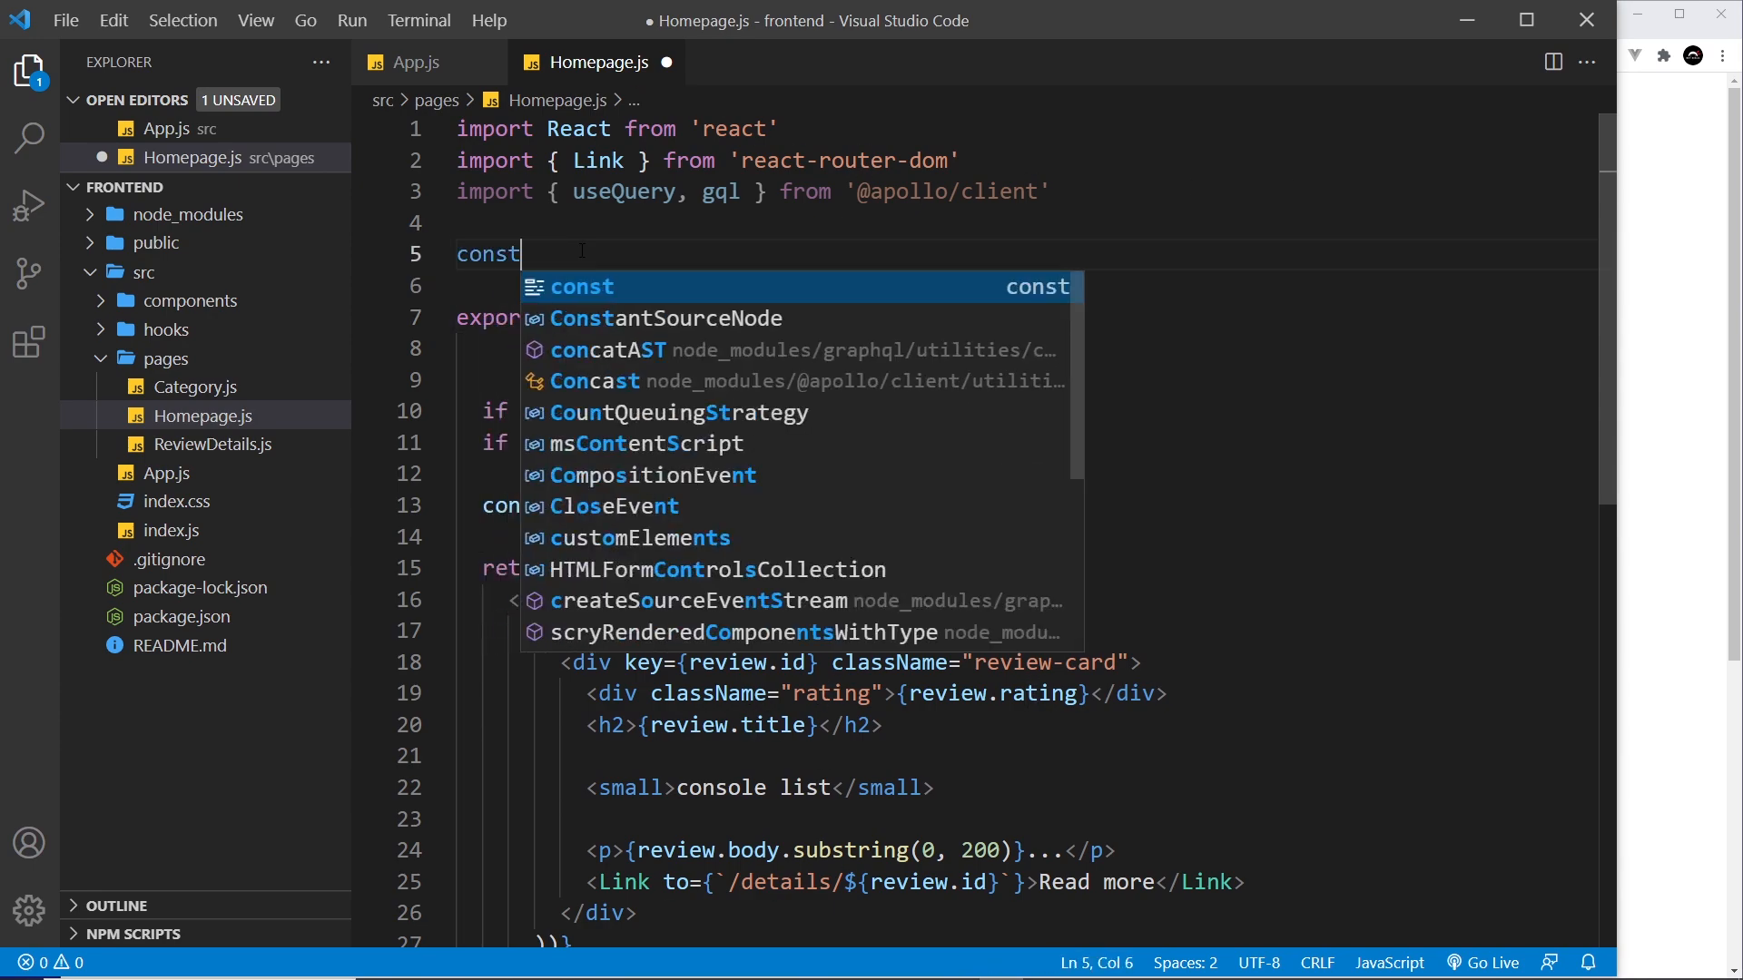
type("REV")
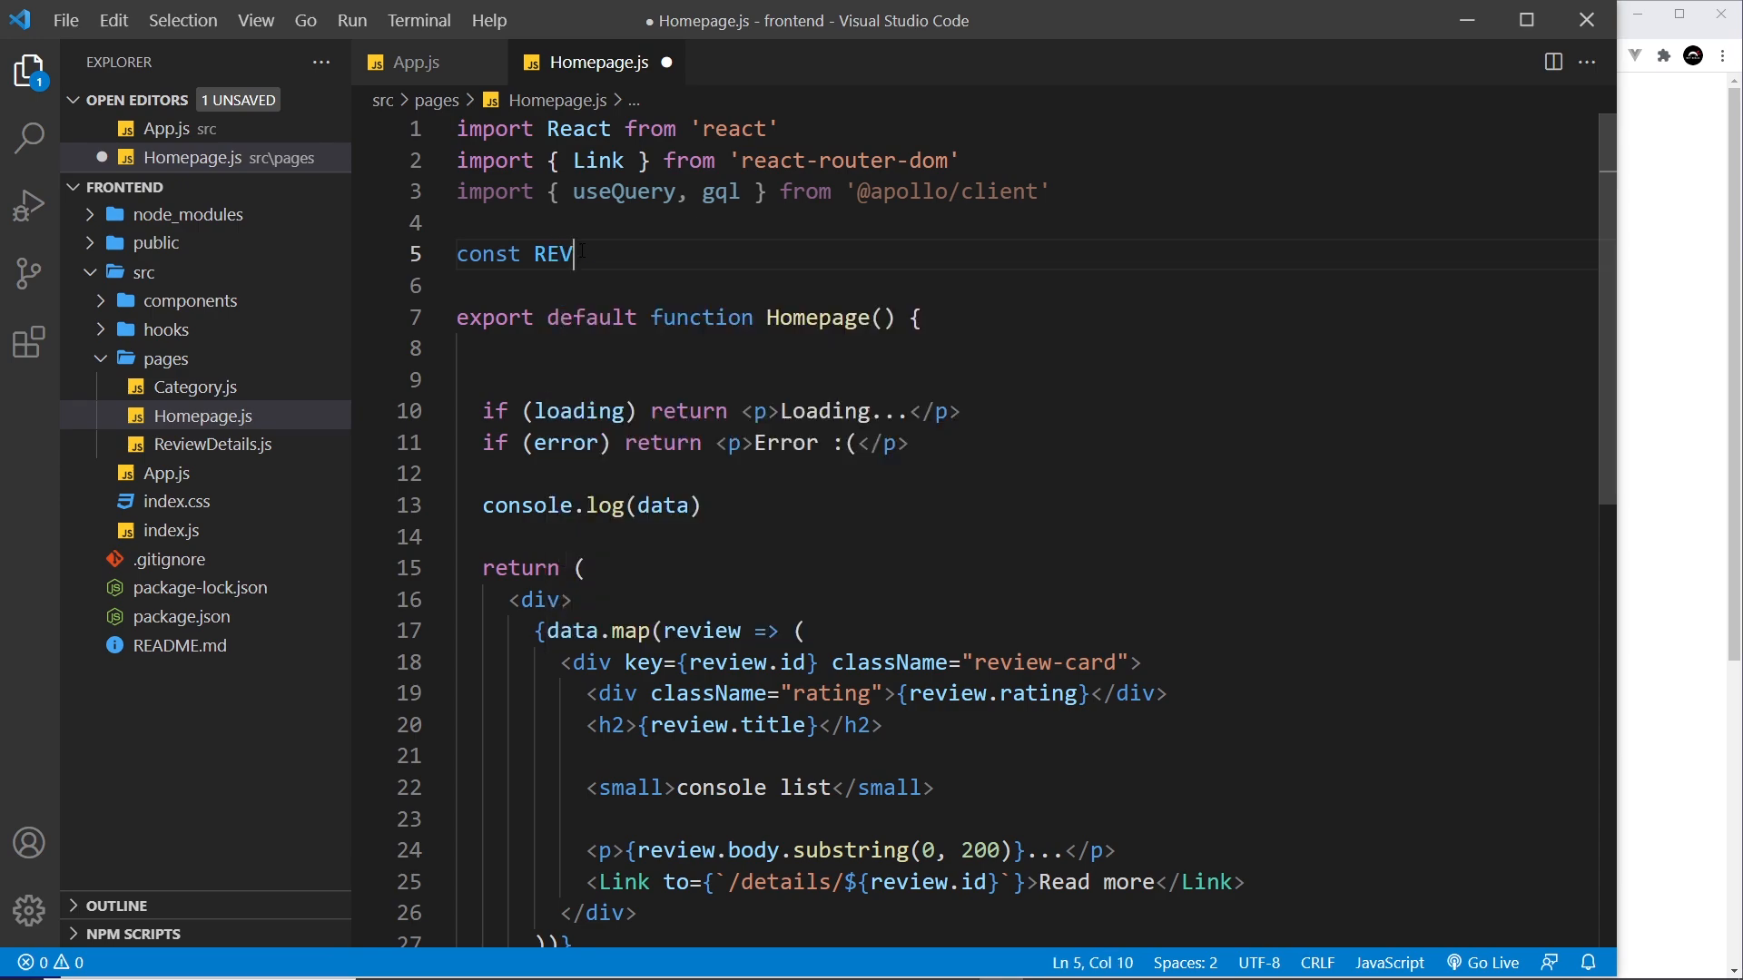
type("IEWS ")
type("= ")
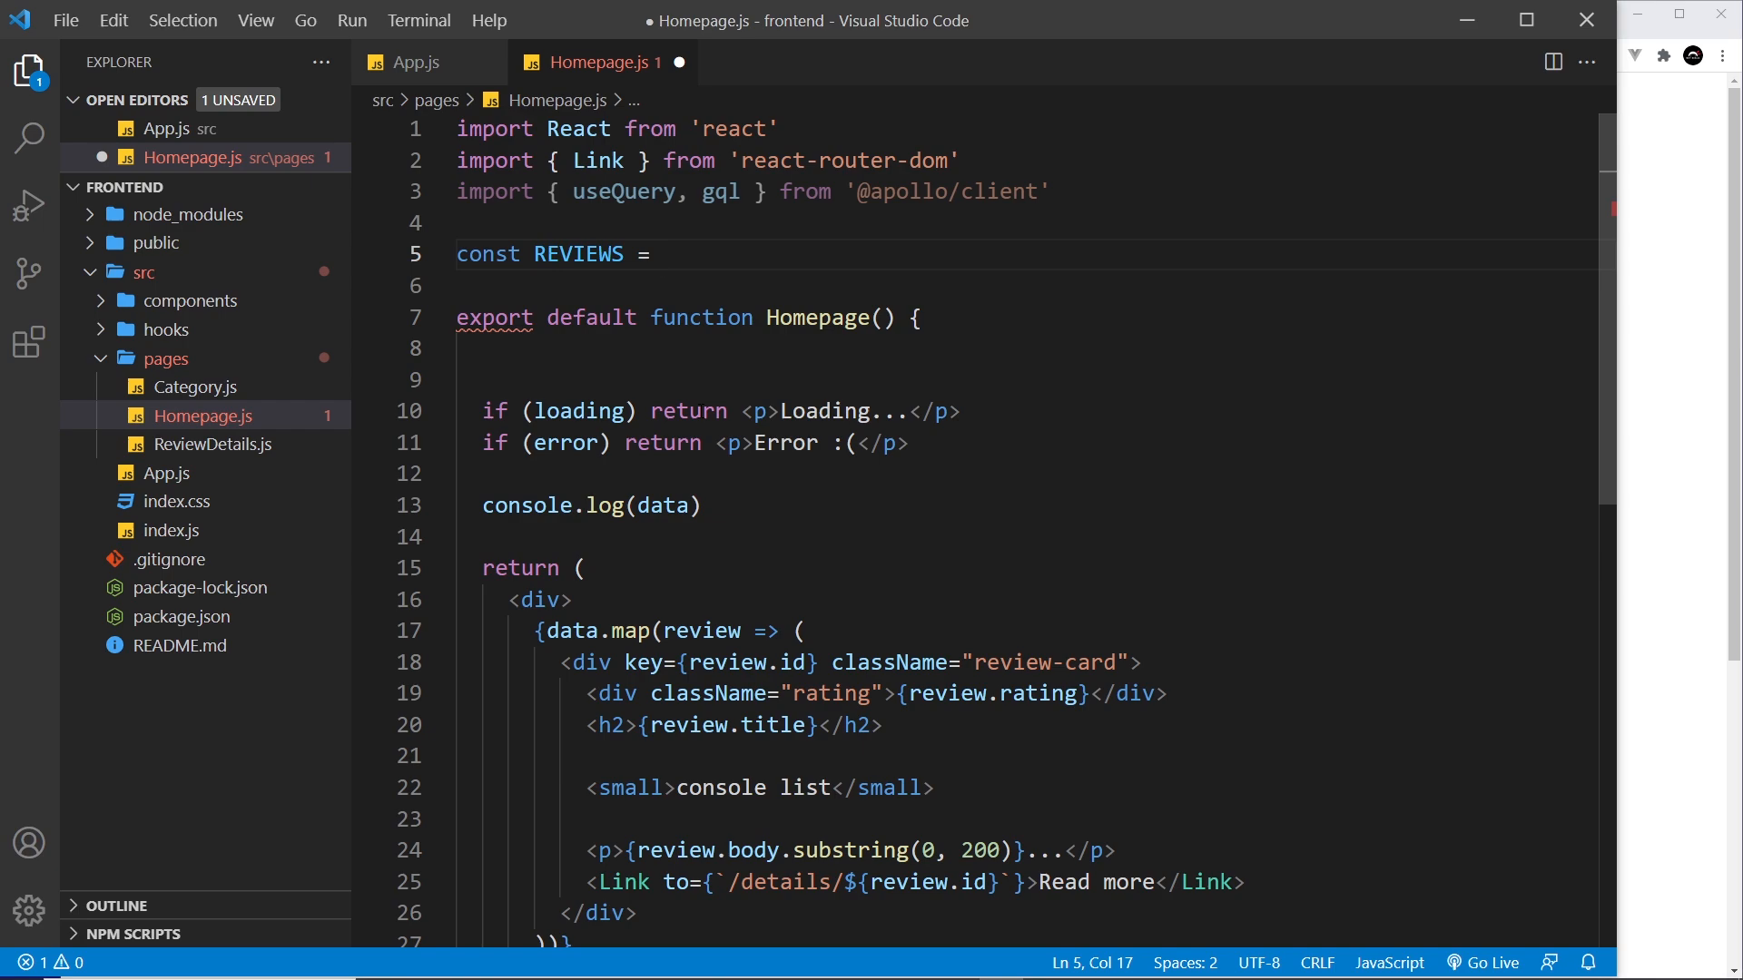
type("gql")
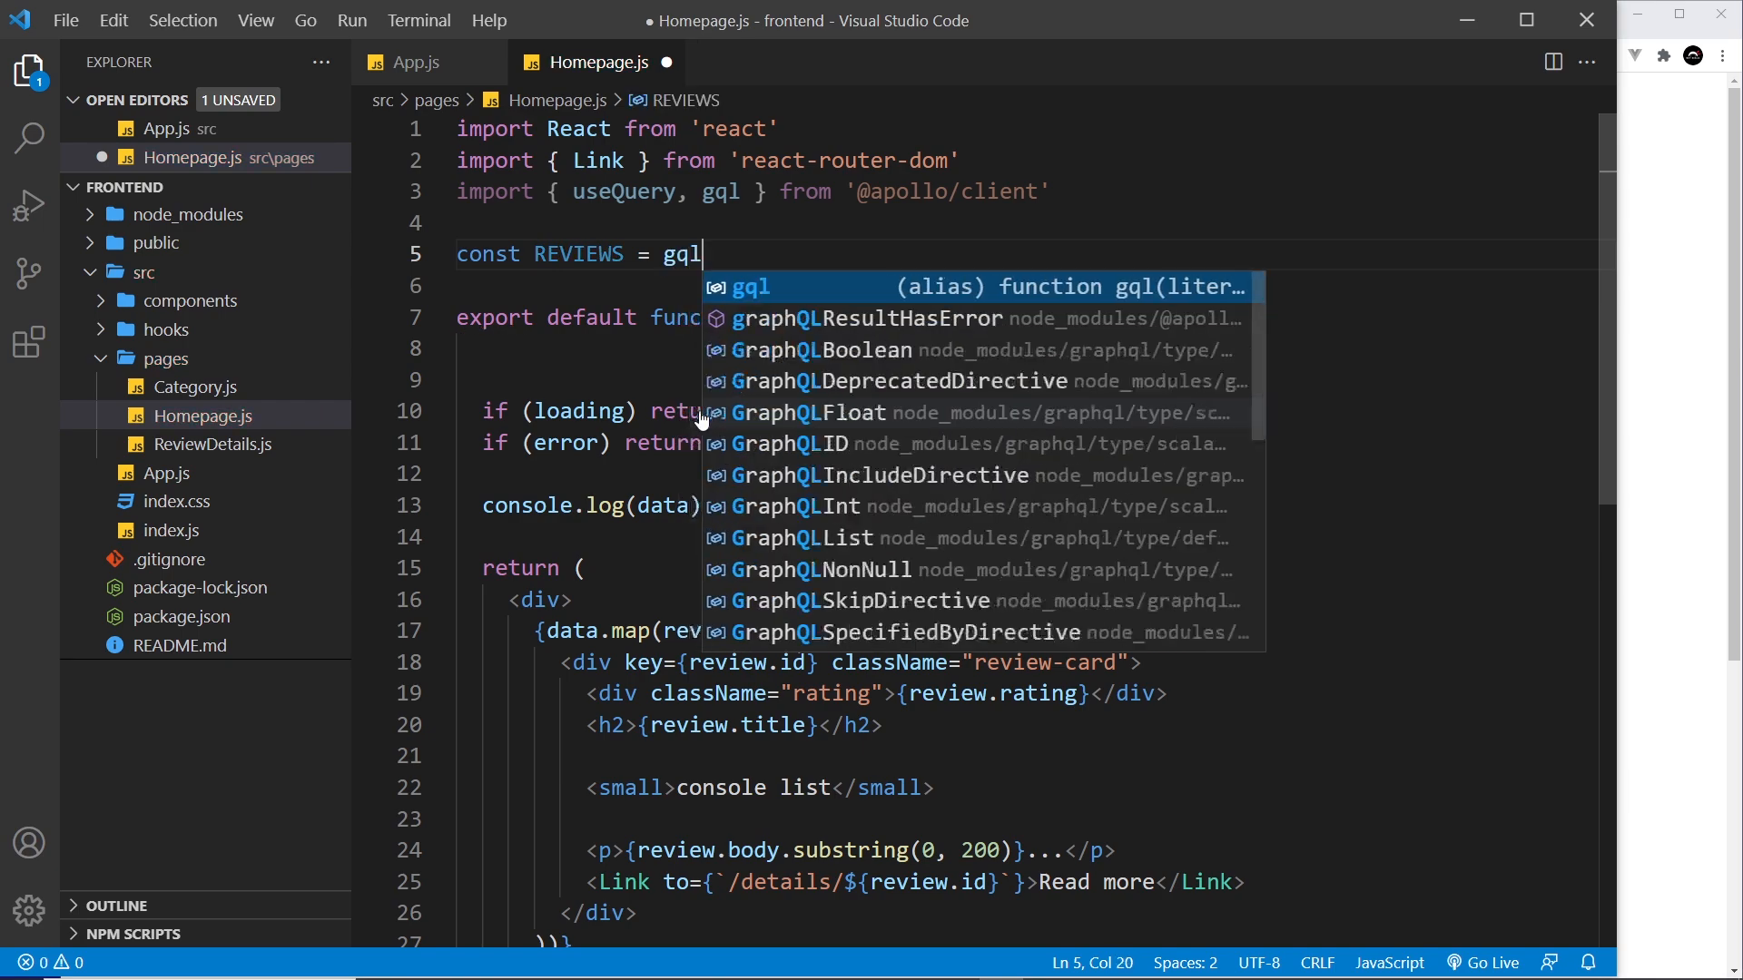
key("Escape")
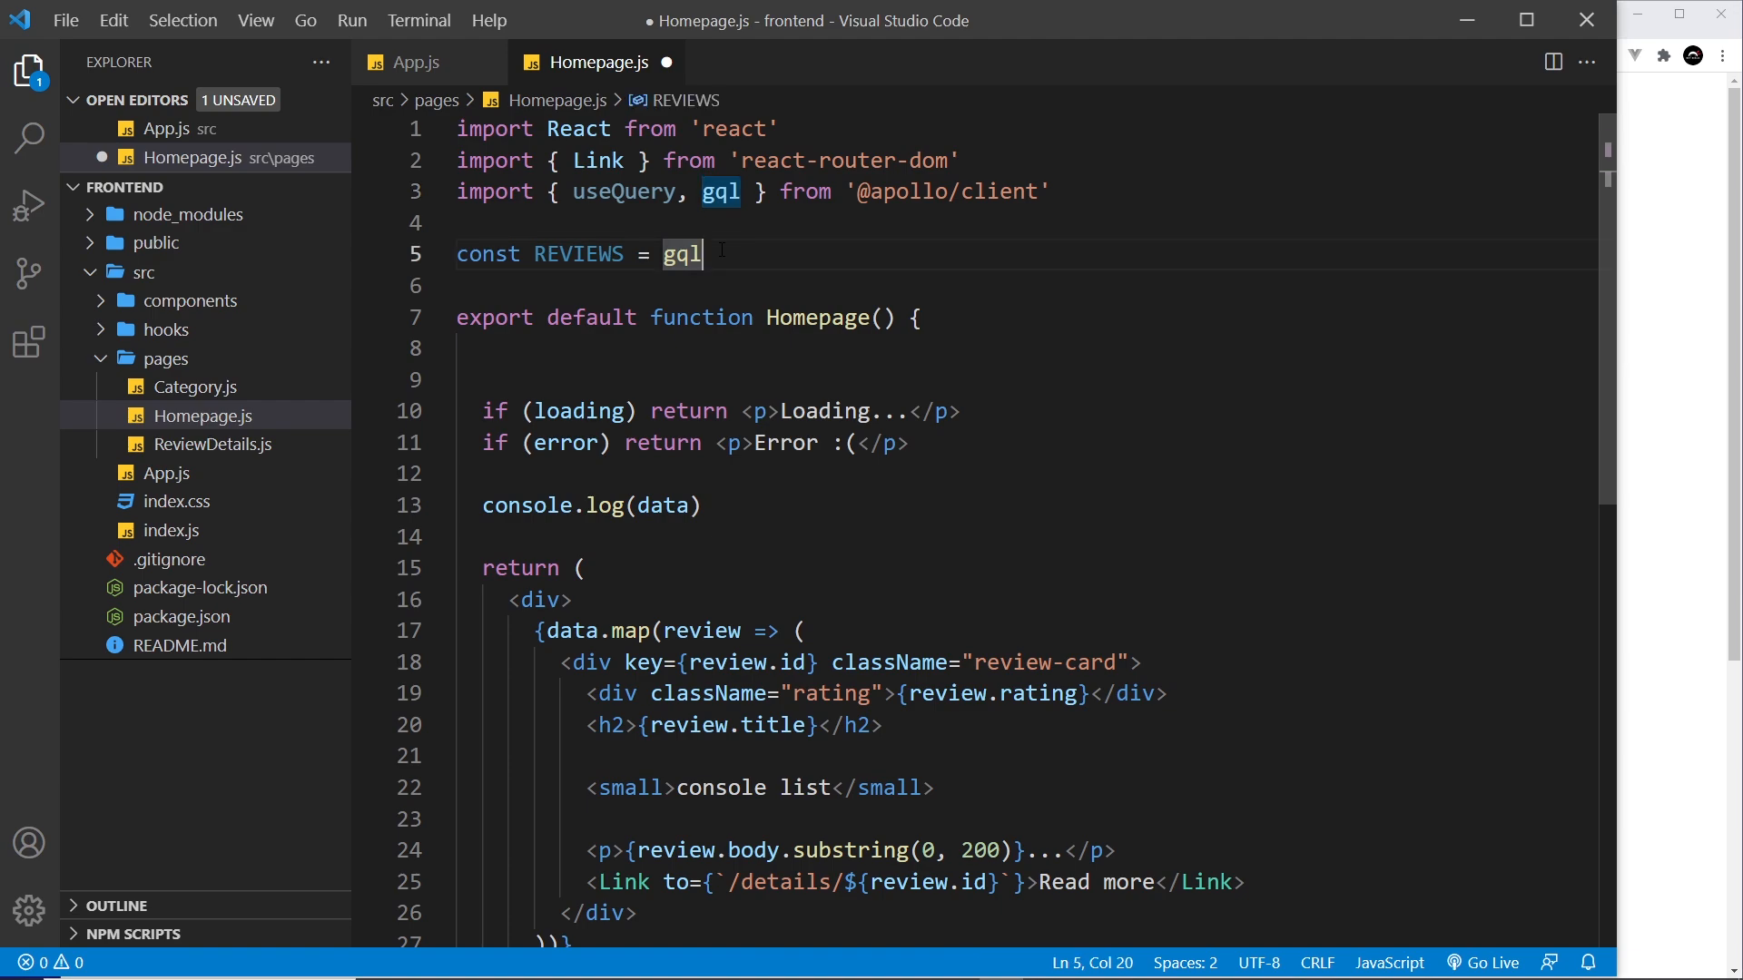
type("``")
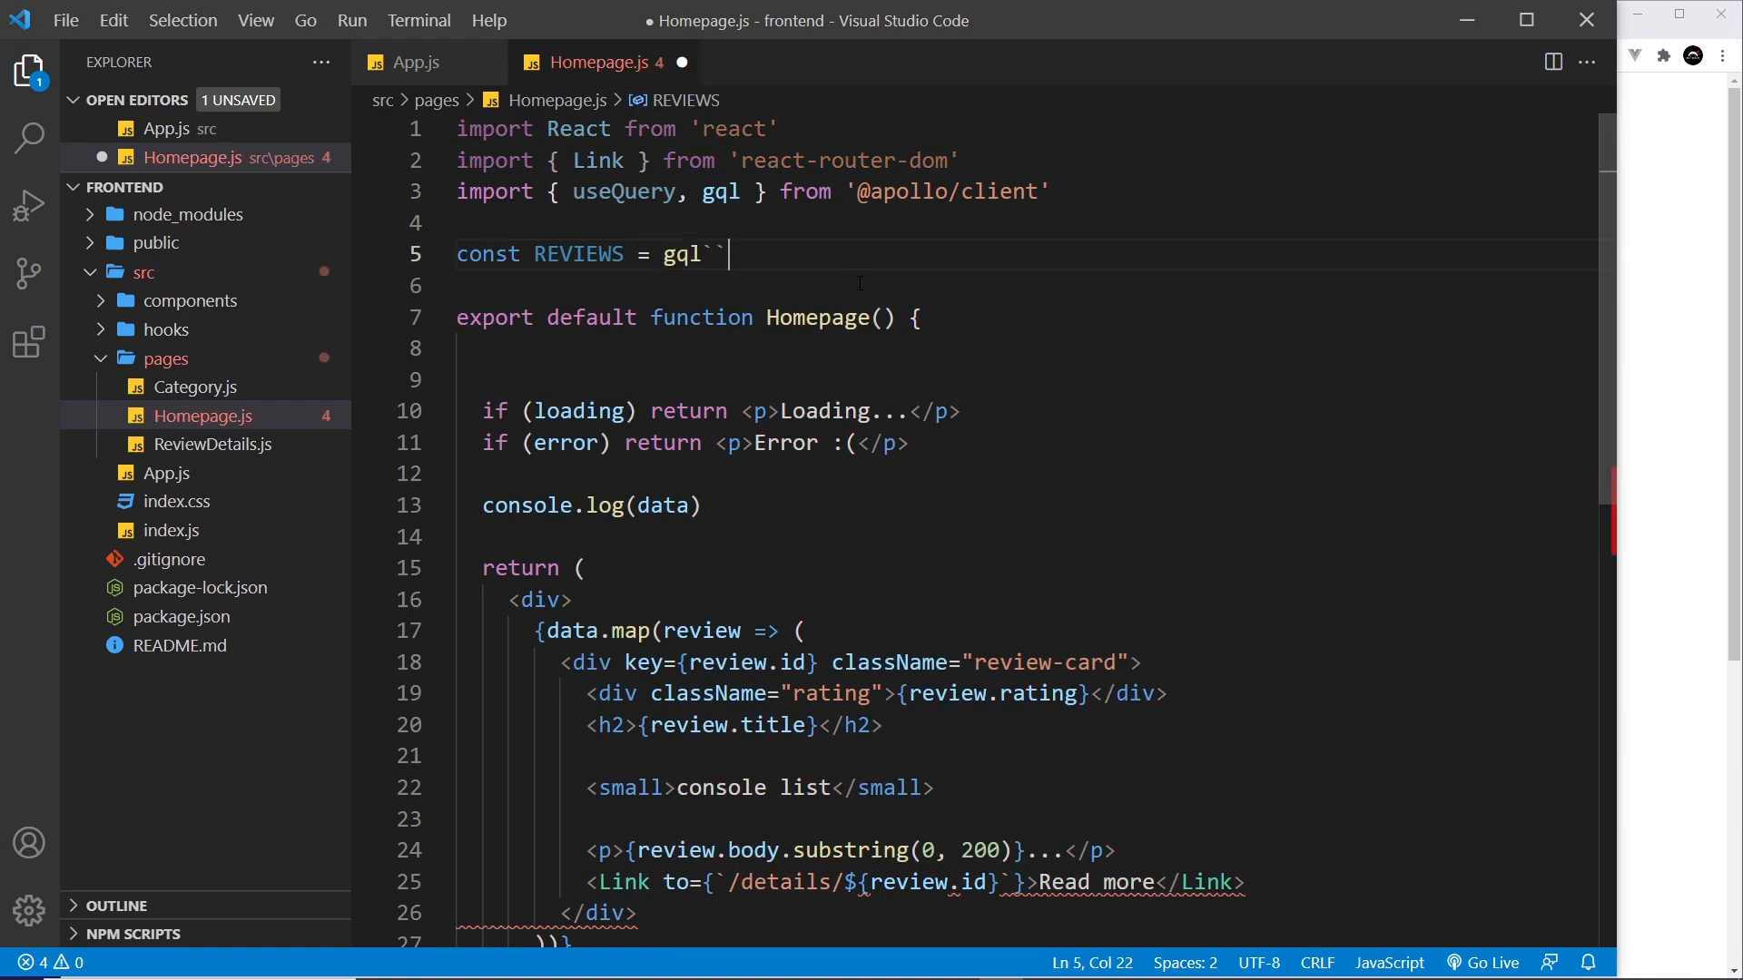
key("shift+Left")
key("shift+Left")
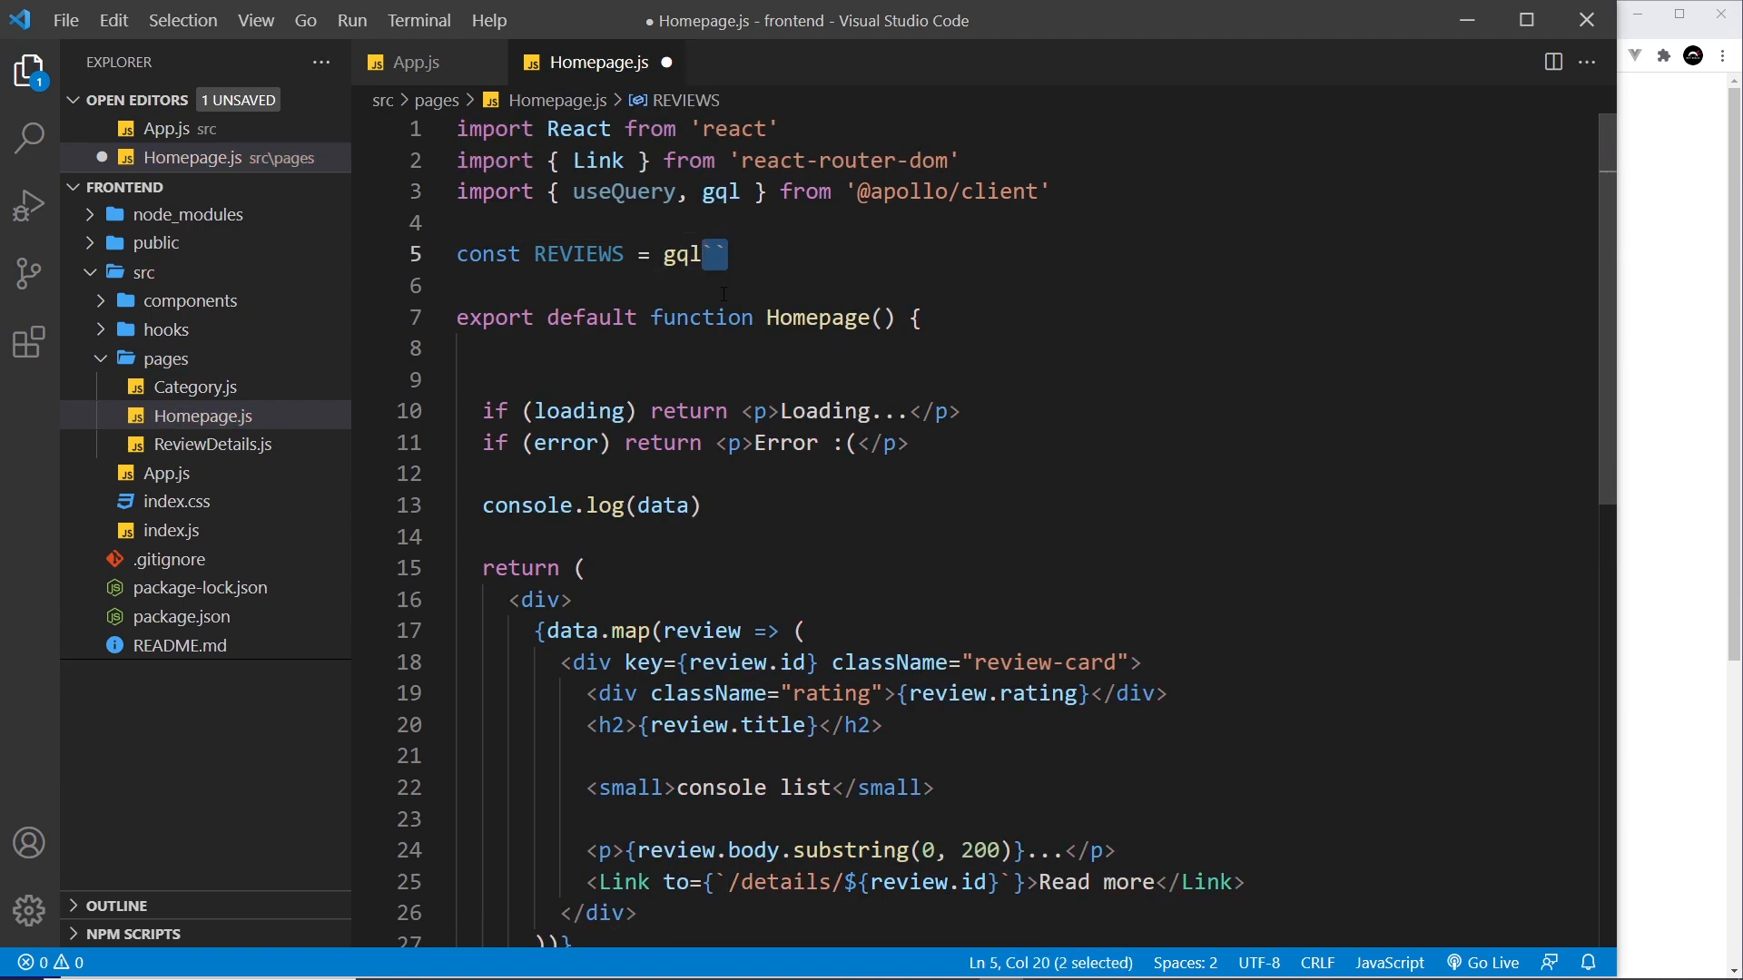
type("`")
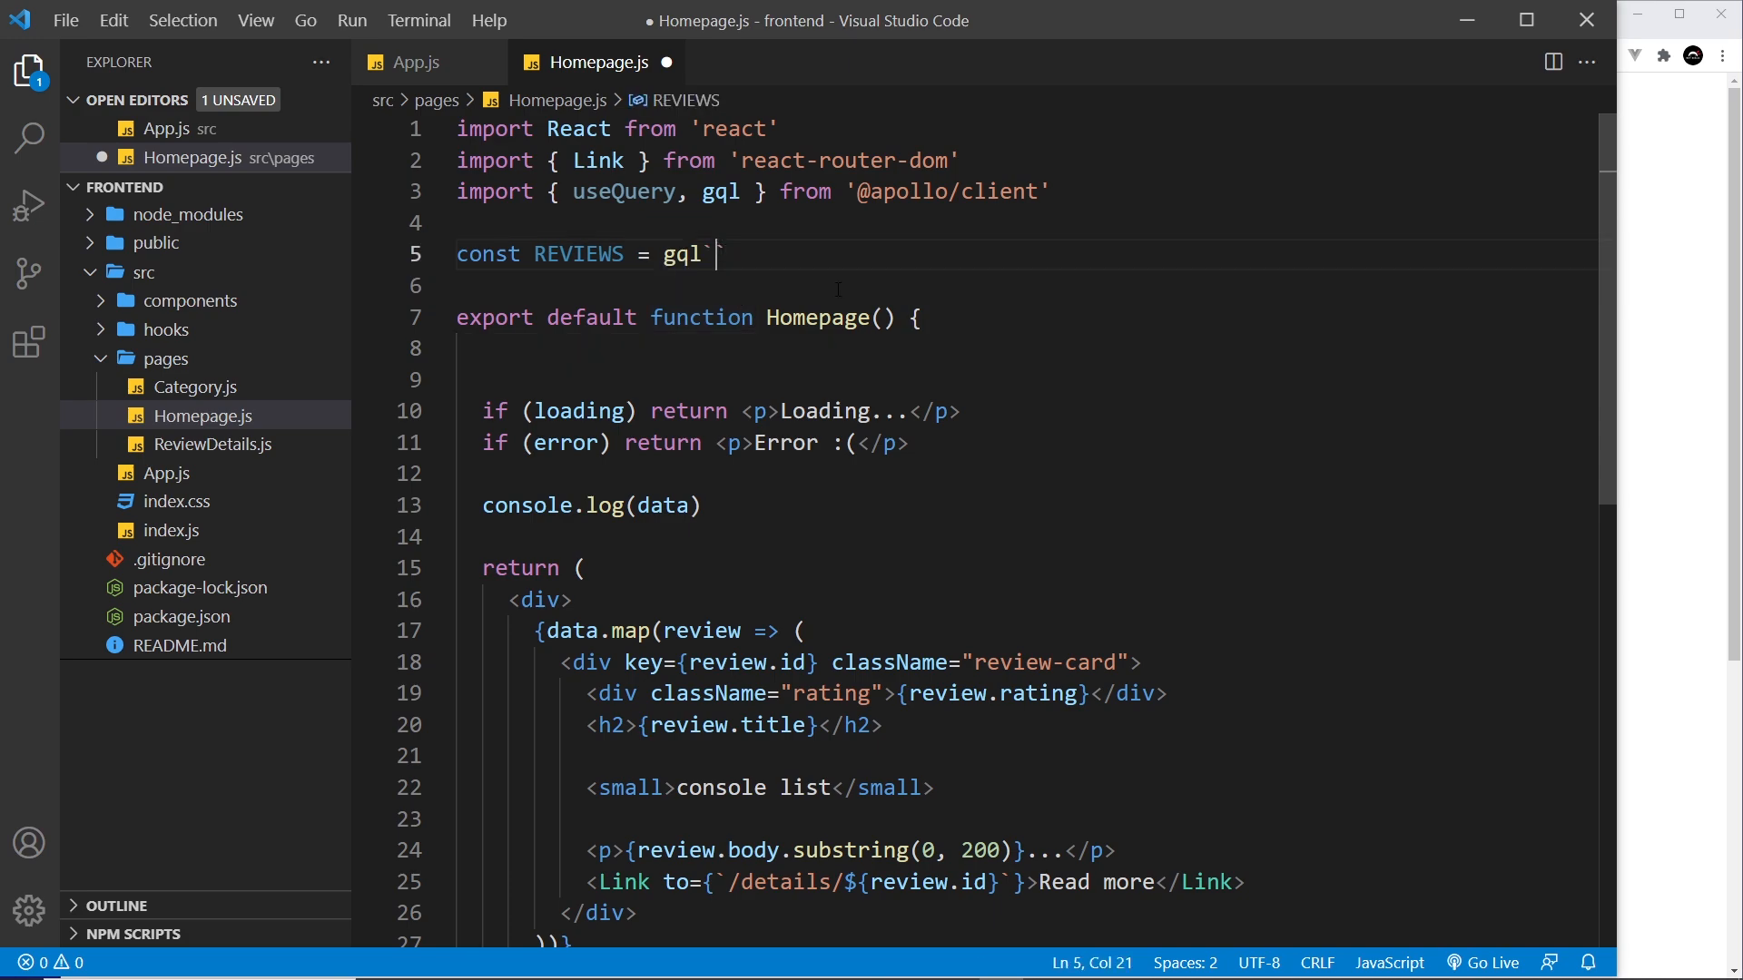
key("Return")
key("Return")
key("Up")
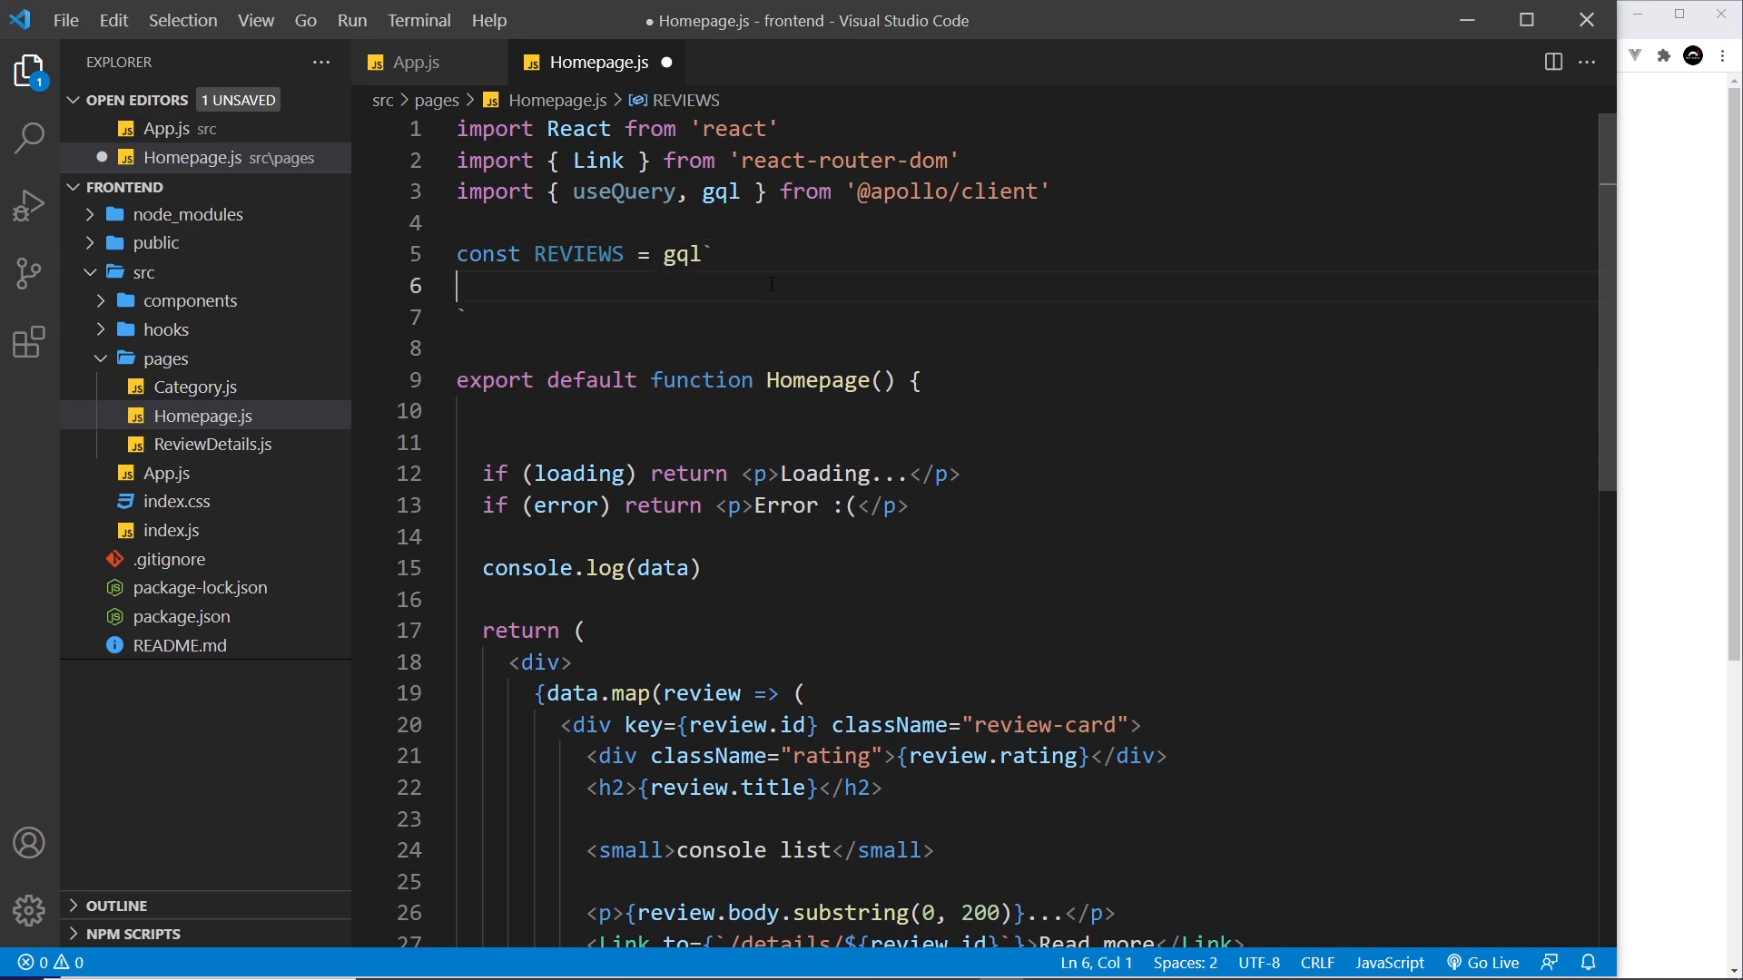
key("Tab")
Step: Select the GetReviews query in the GraphQL Playground, then view the React app's compile errors
key("alt+Tab")
left_click(611, 24)
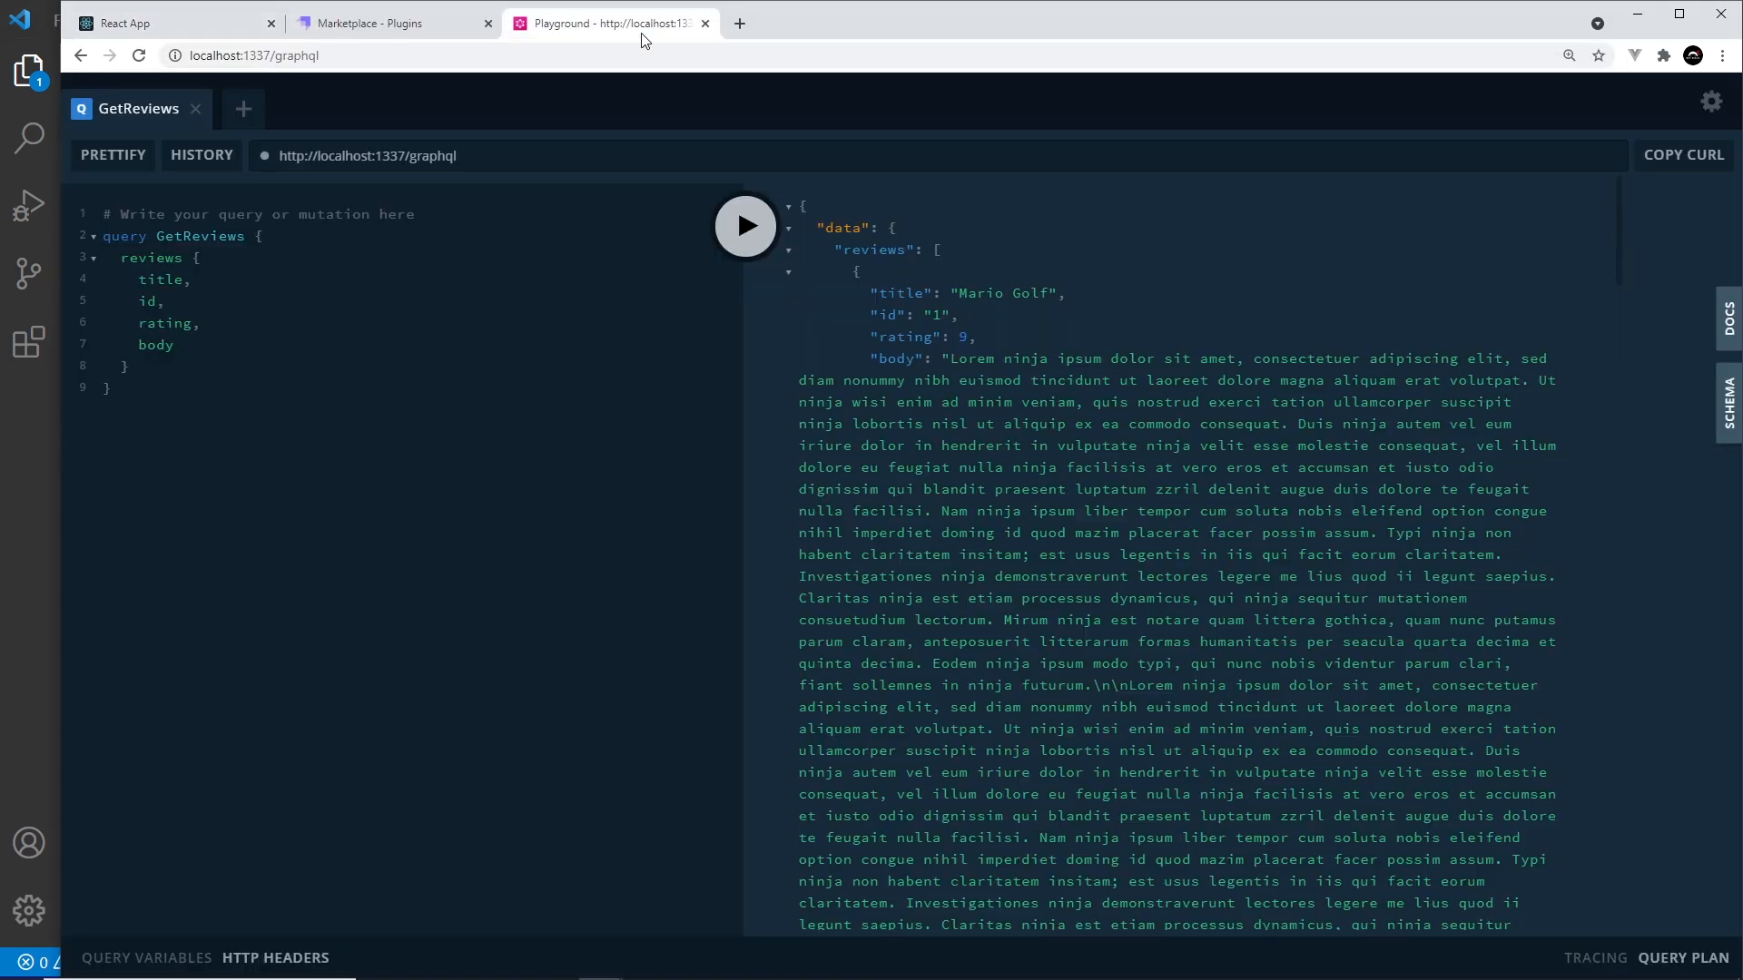
key("ctrl+plus")
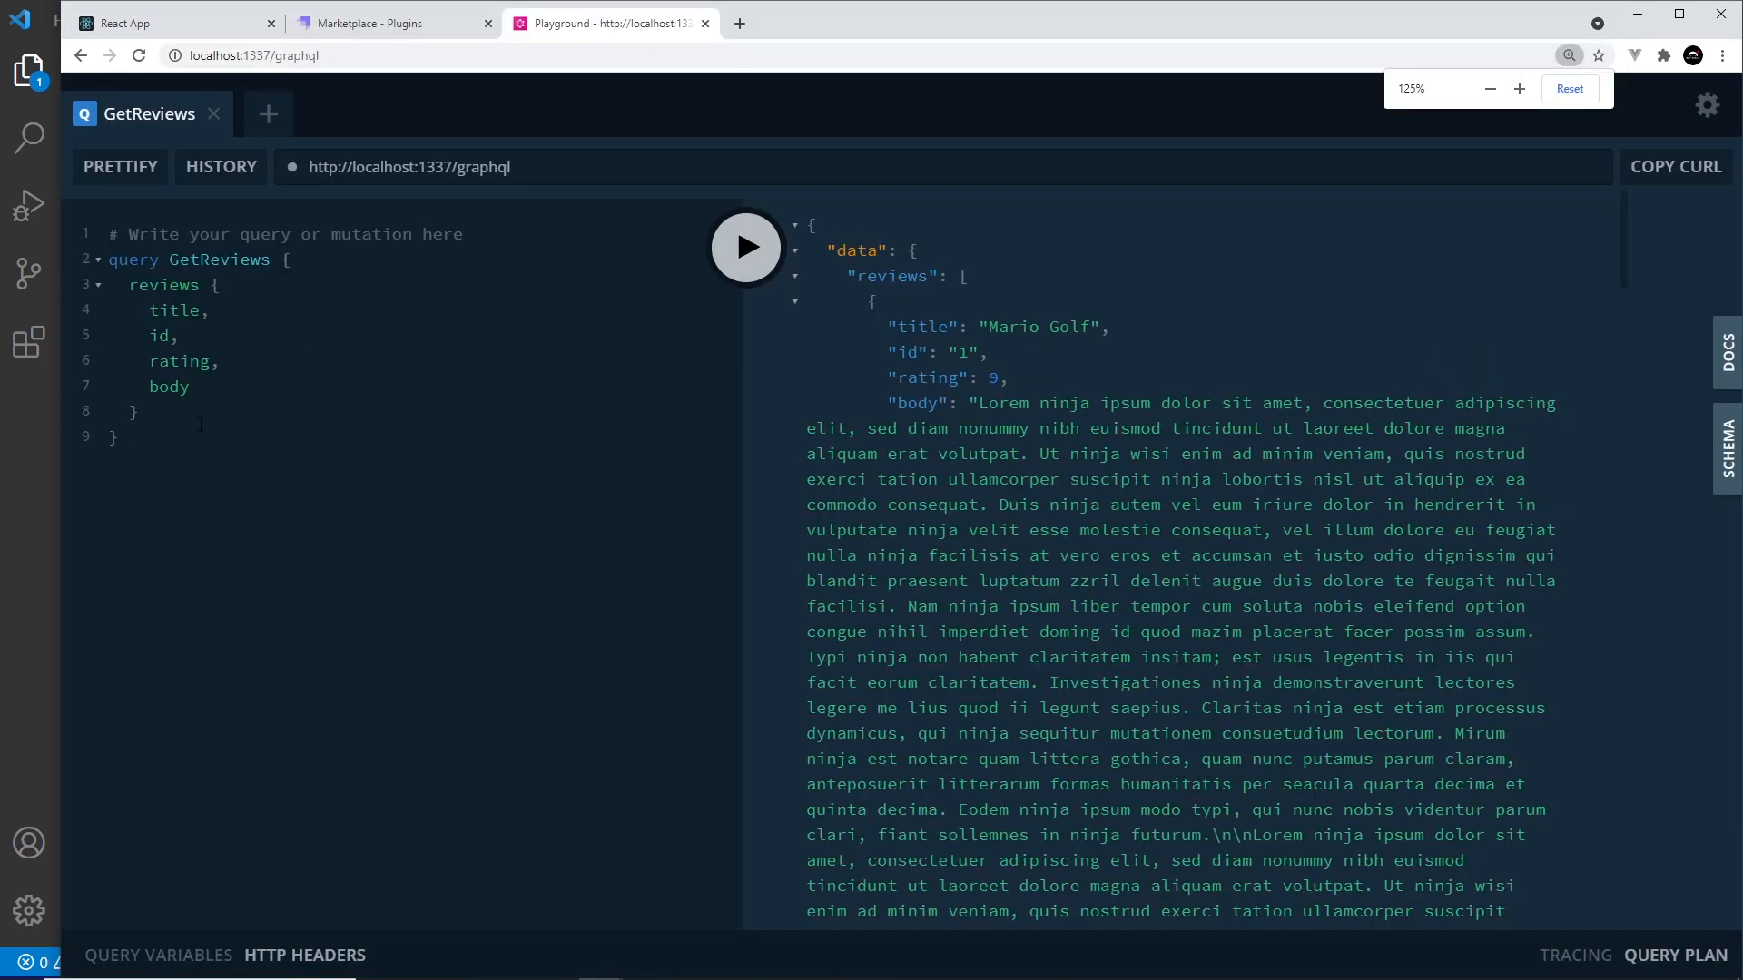
left_click_drag(129, 439, 105, 255)
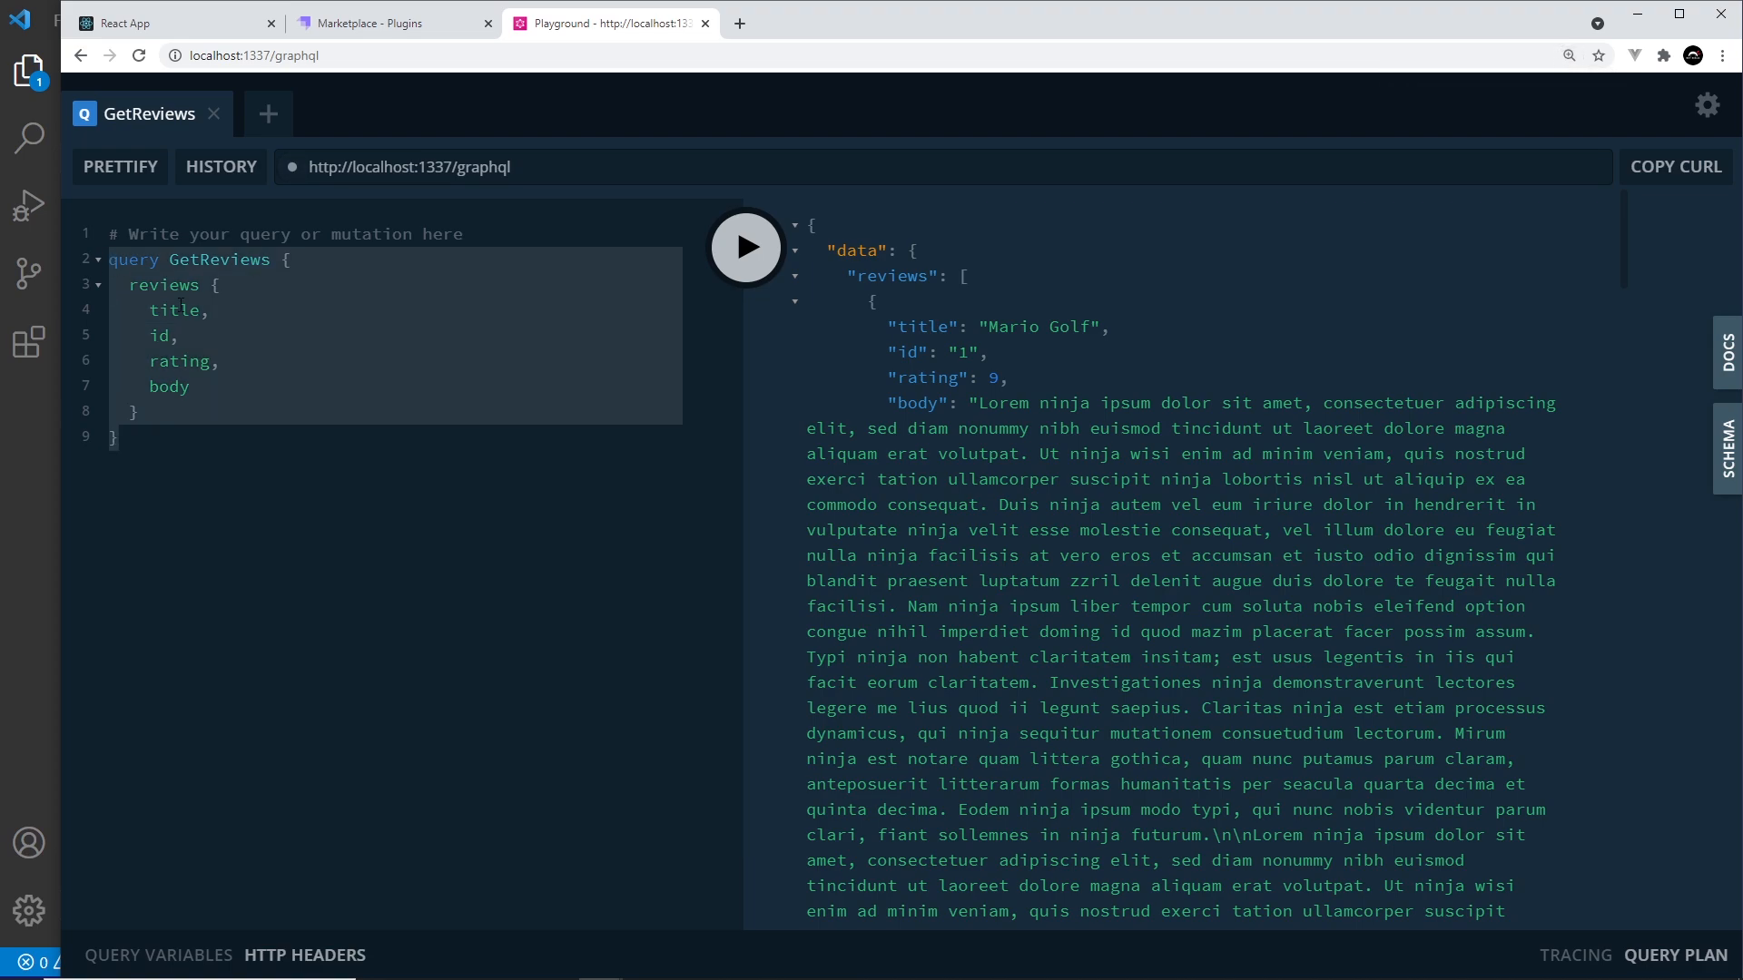
key("ctrl+minus")
left_click(201, 29)
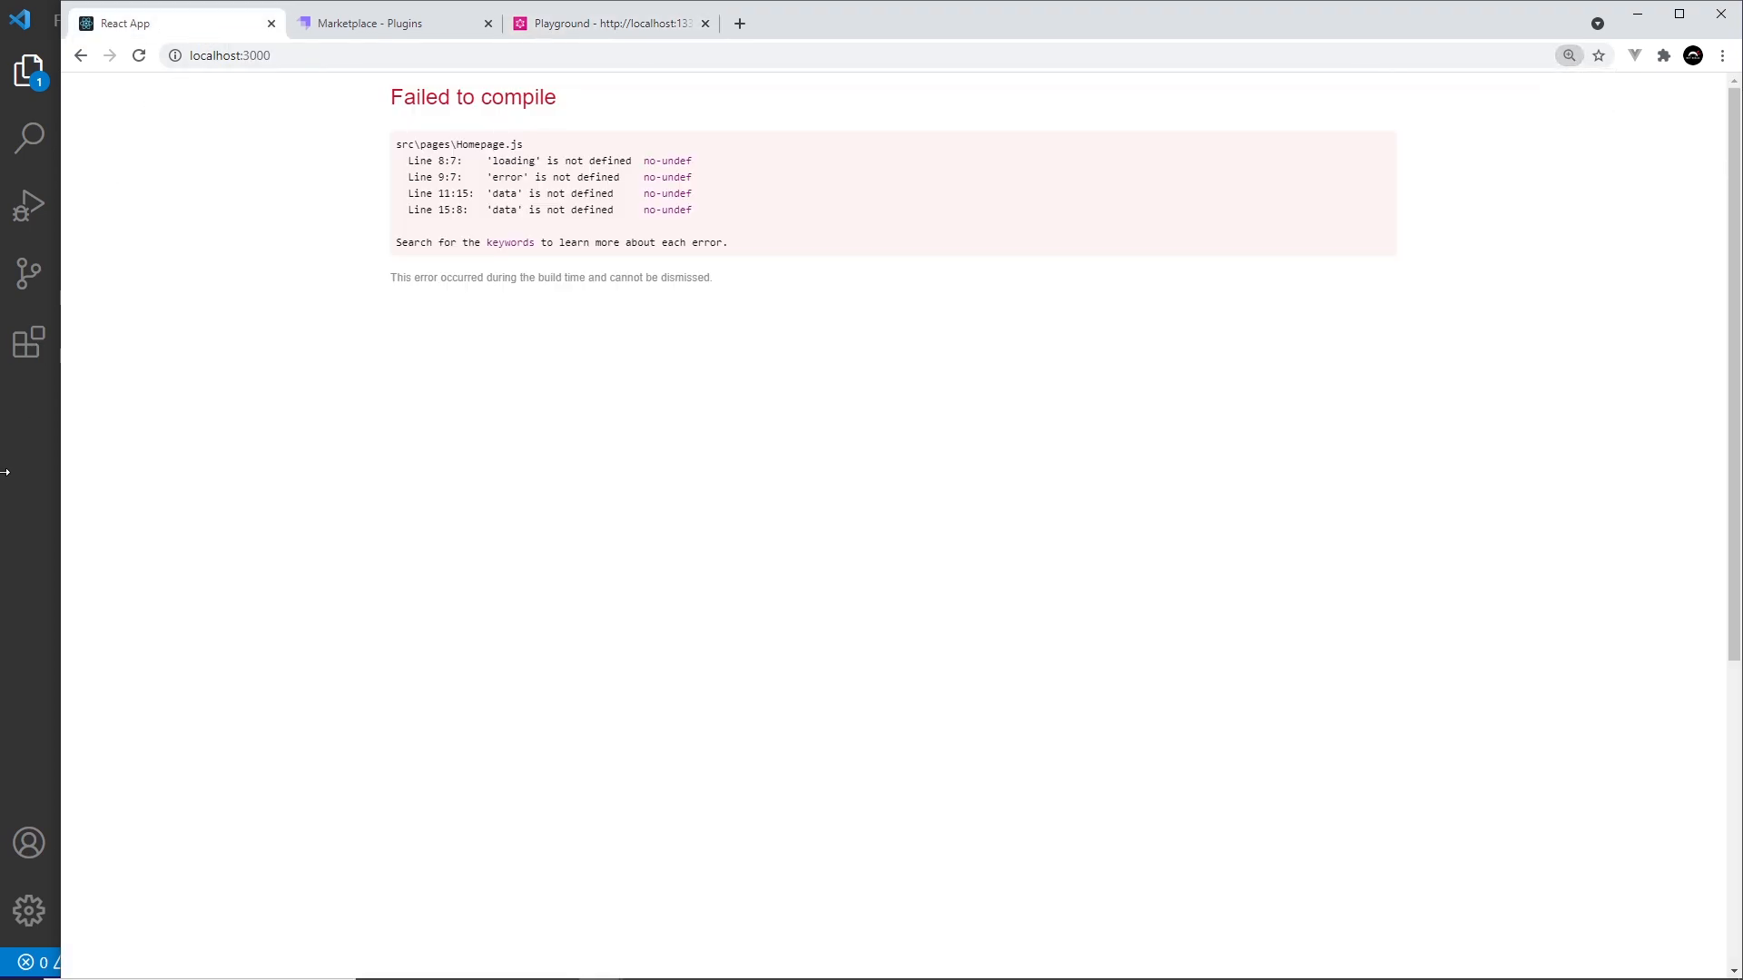
Step: Write query GetReviews { reviews { title, body, rating, id } } inside the gql template
key("alt+Tab")
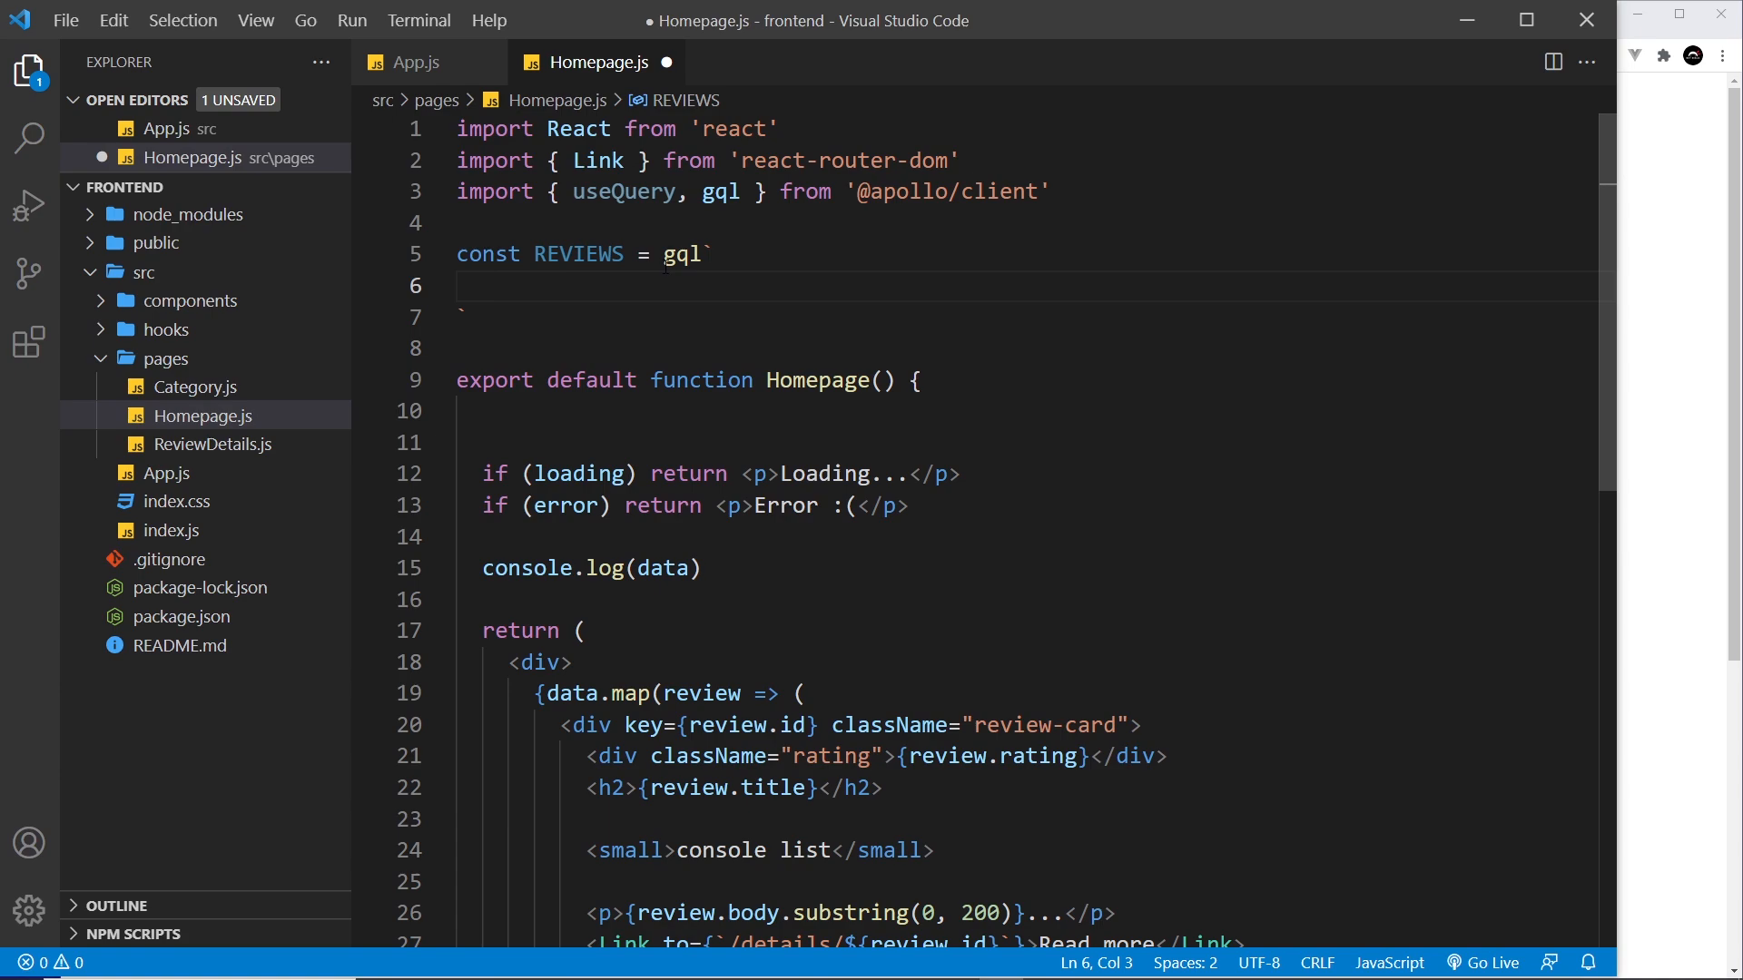
type("que")
type("ry Get")
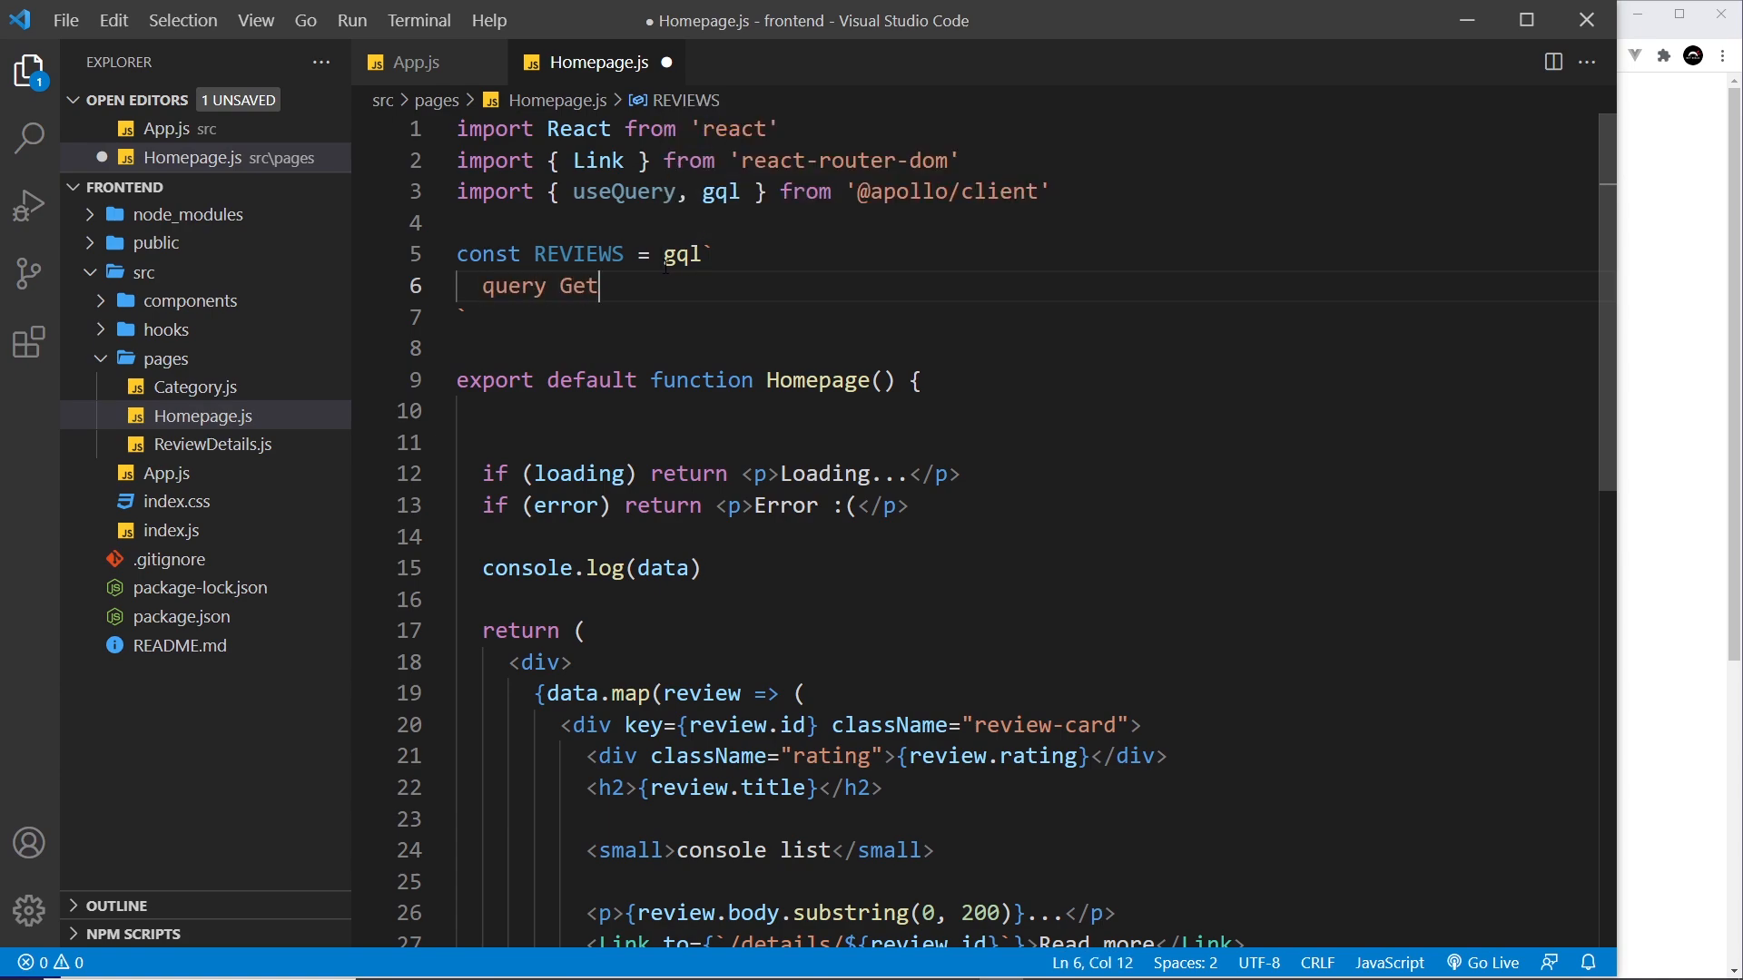
type("r")
type("EVIEWS {")
key("Return")
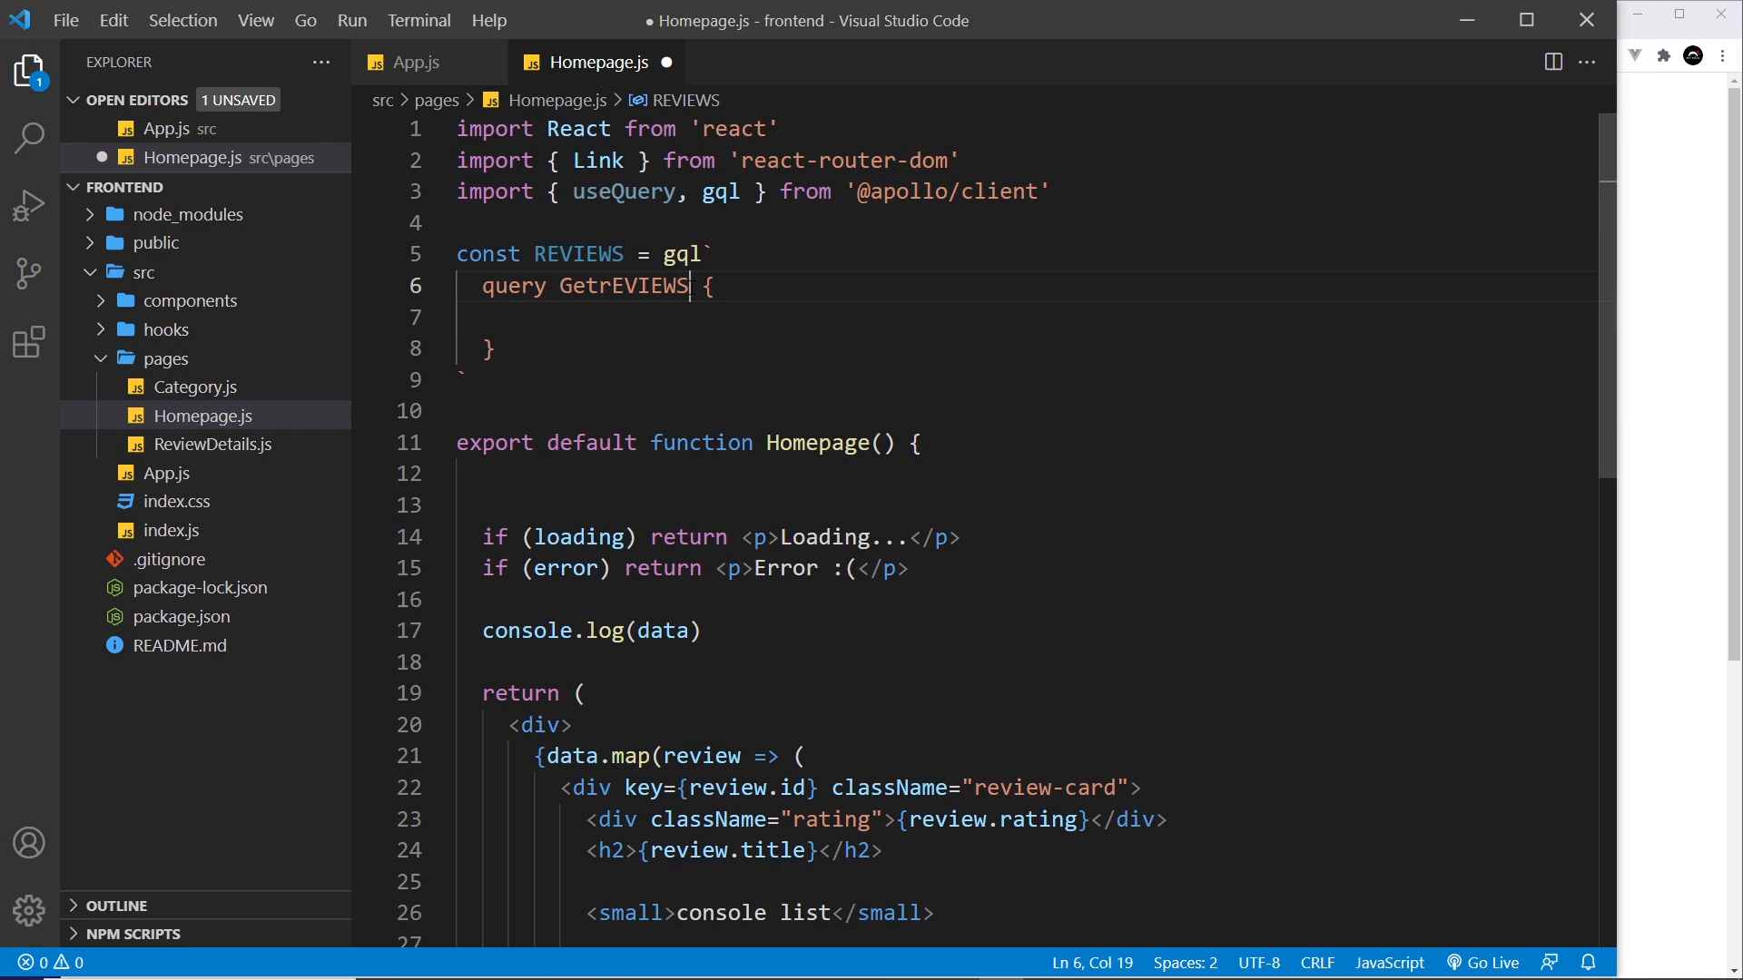
left_click_drag(689, 285, 601, 284)
type("Revie")
type("ws")
key("Down")
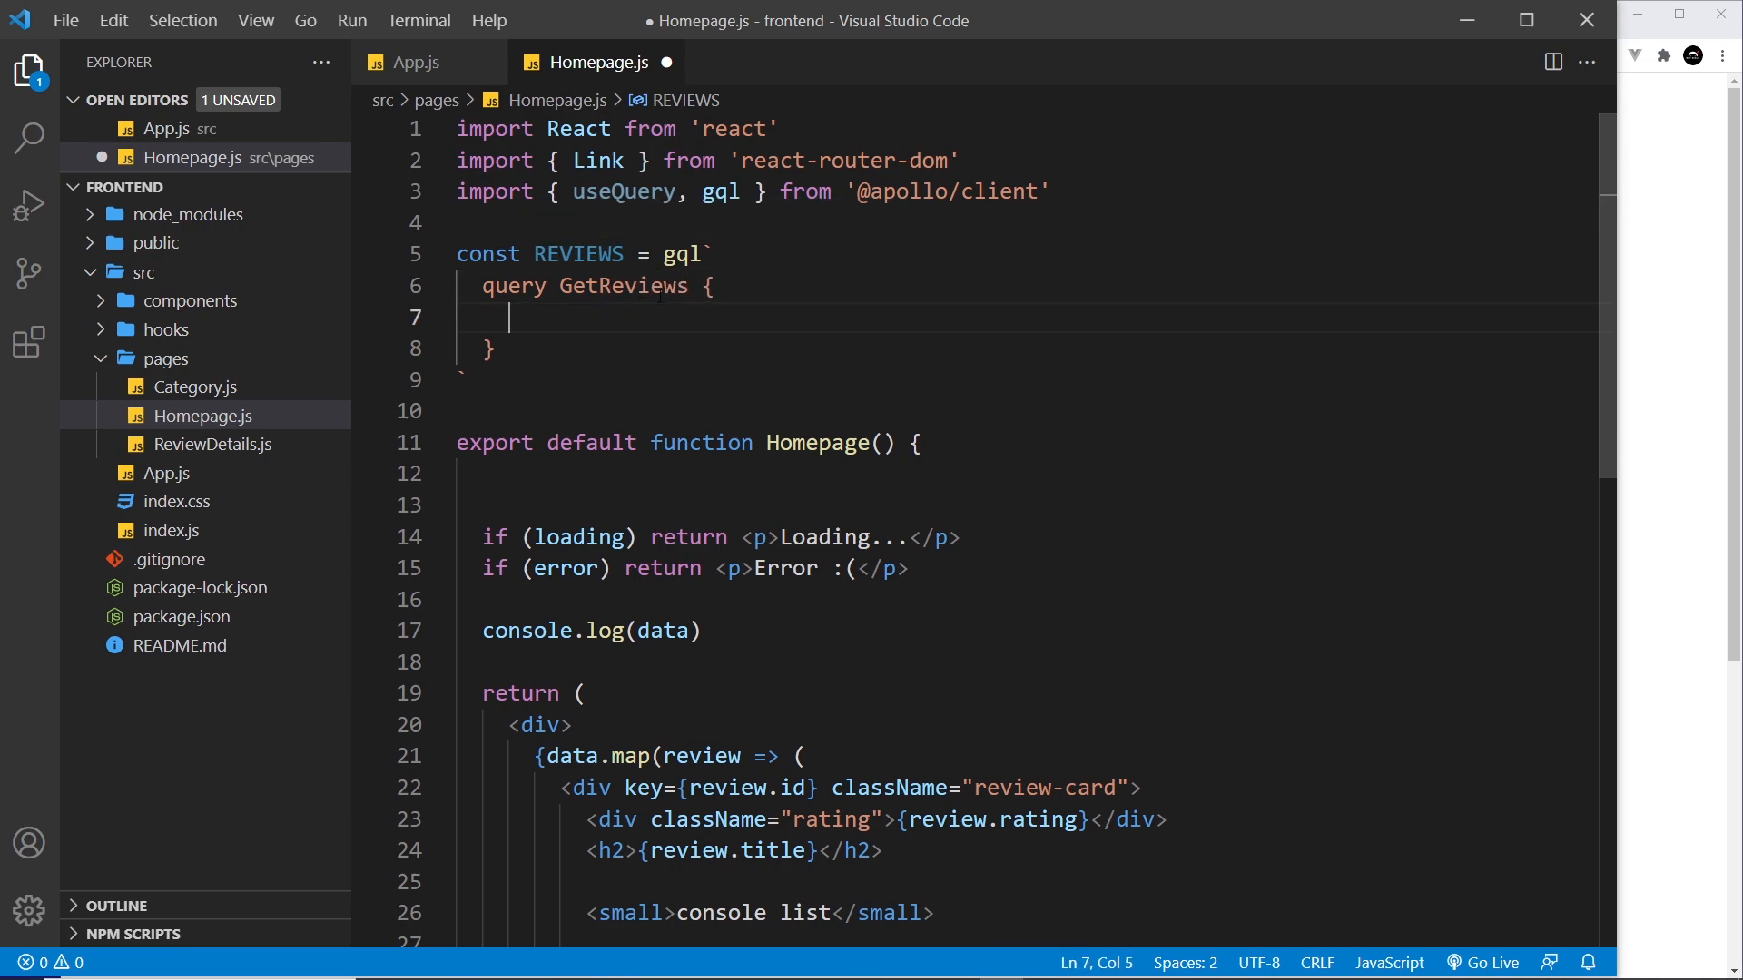
type("revi")
type("ews {")
key("Return")
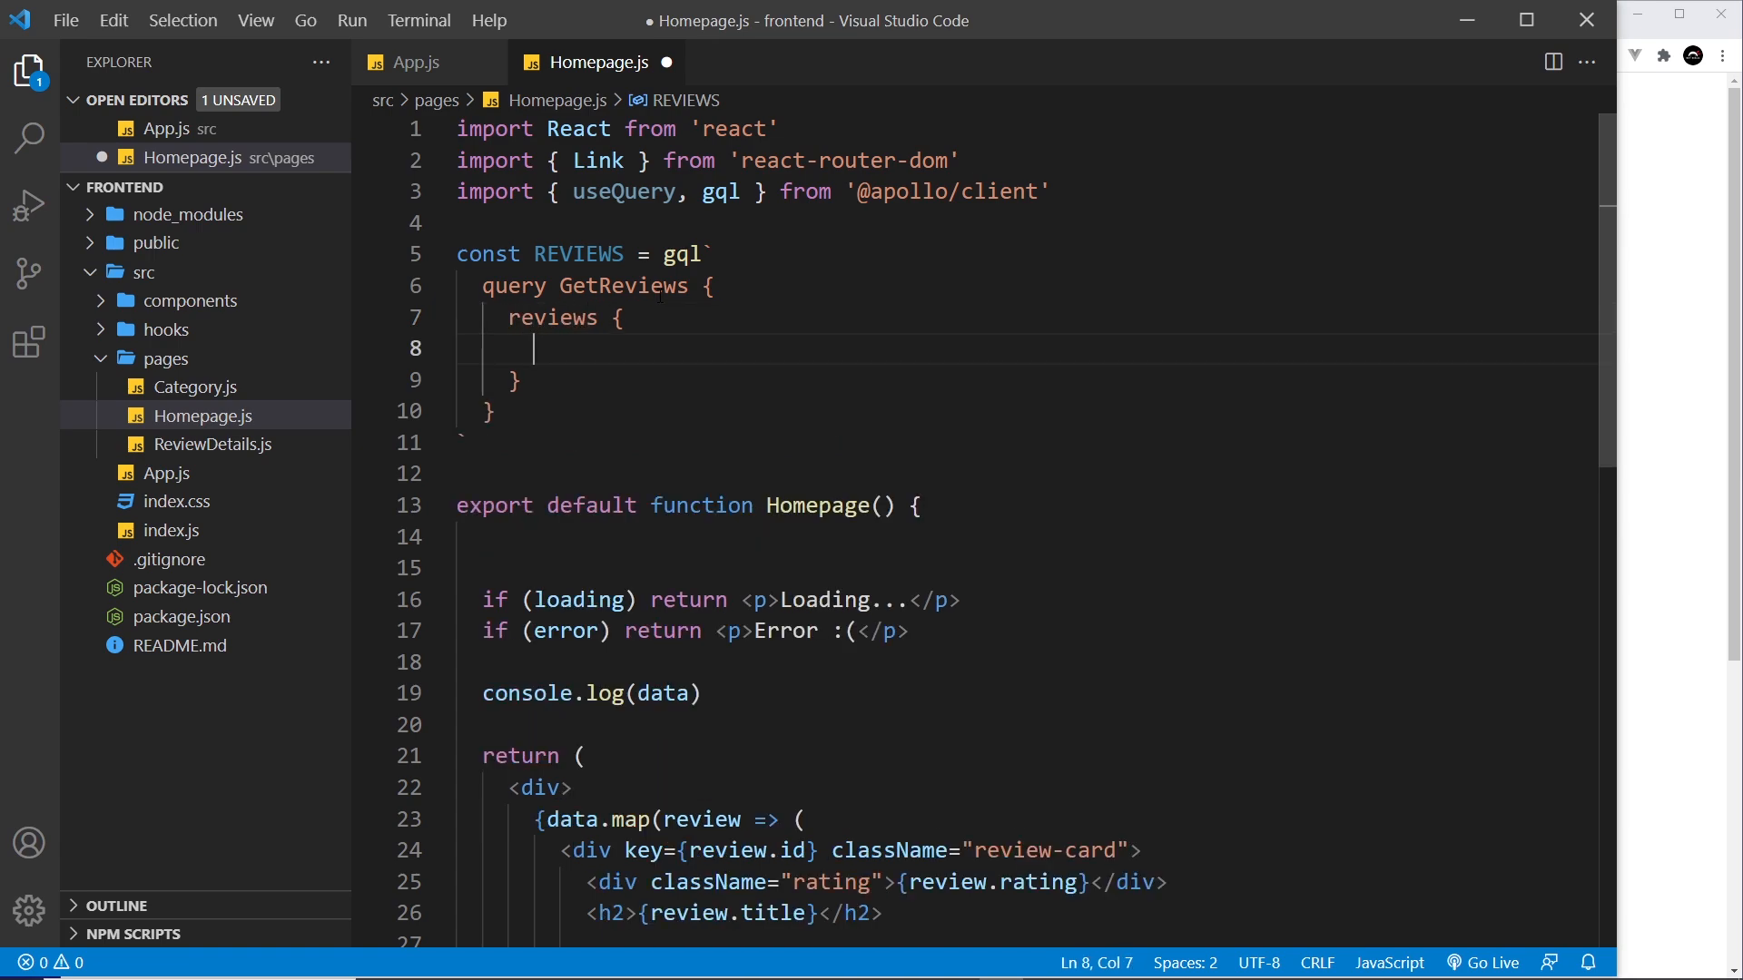
type("title,")
key("Return")
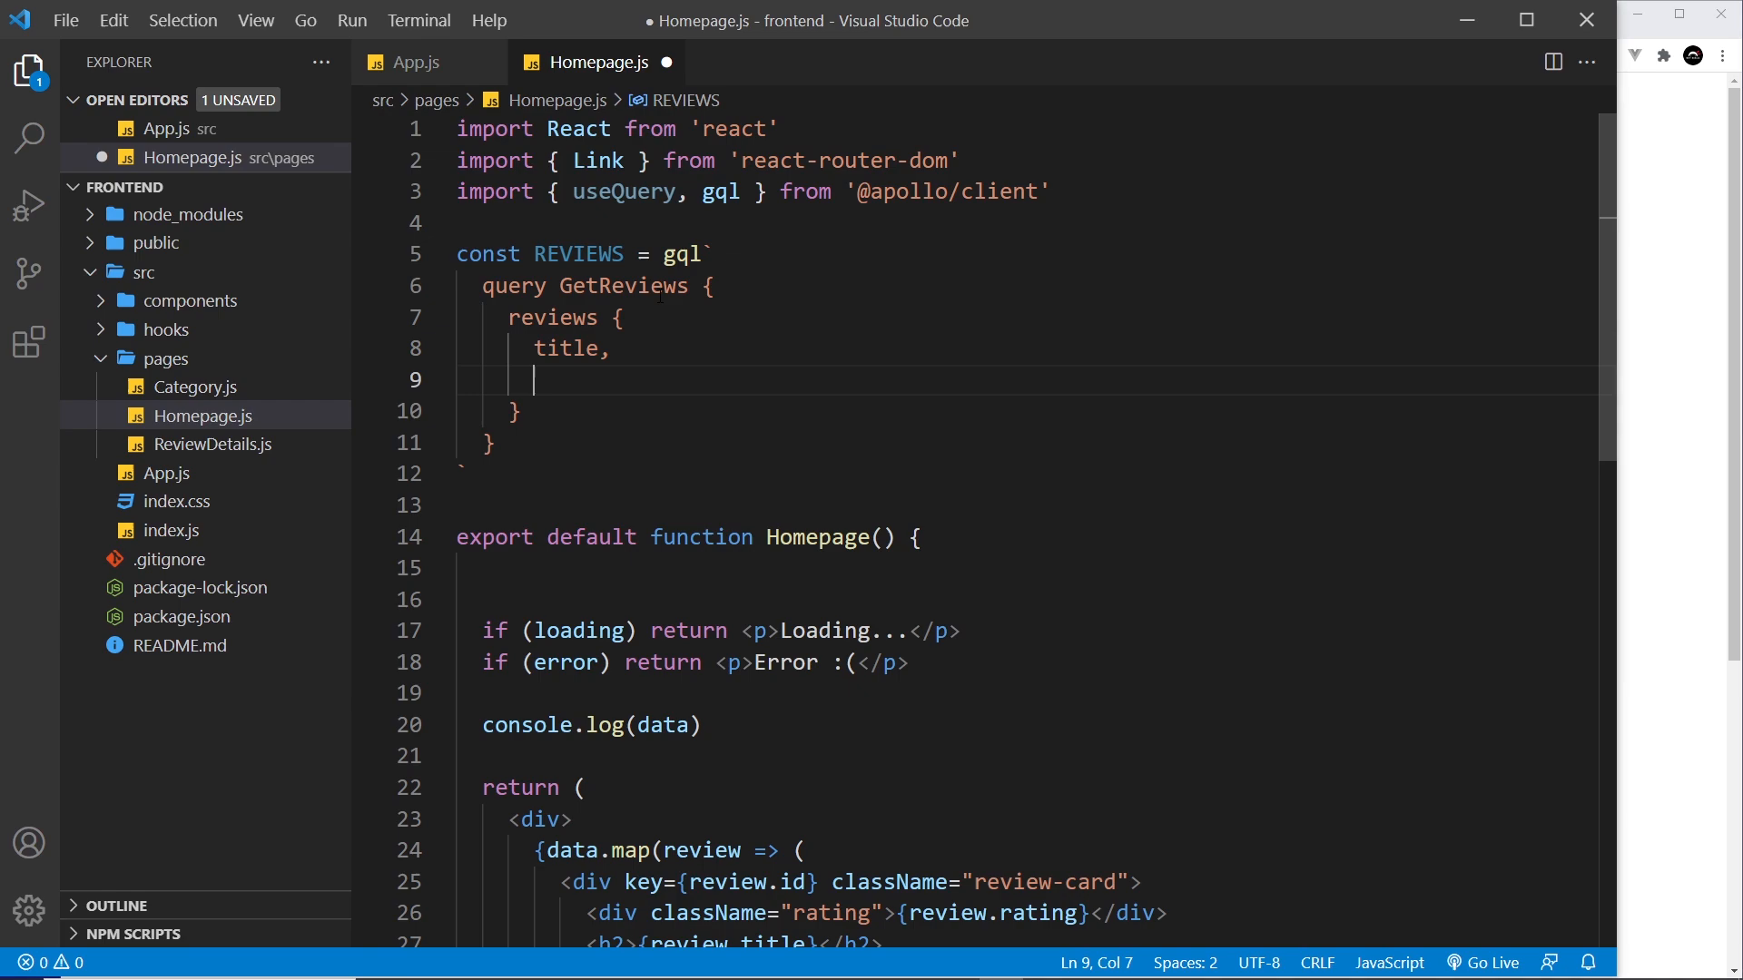
type("body,")
key("Return")
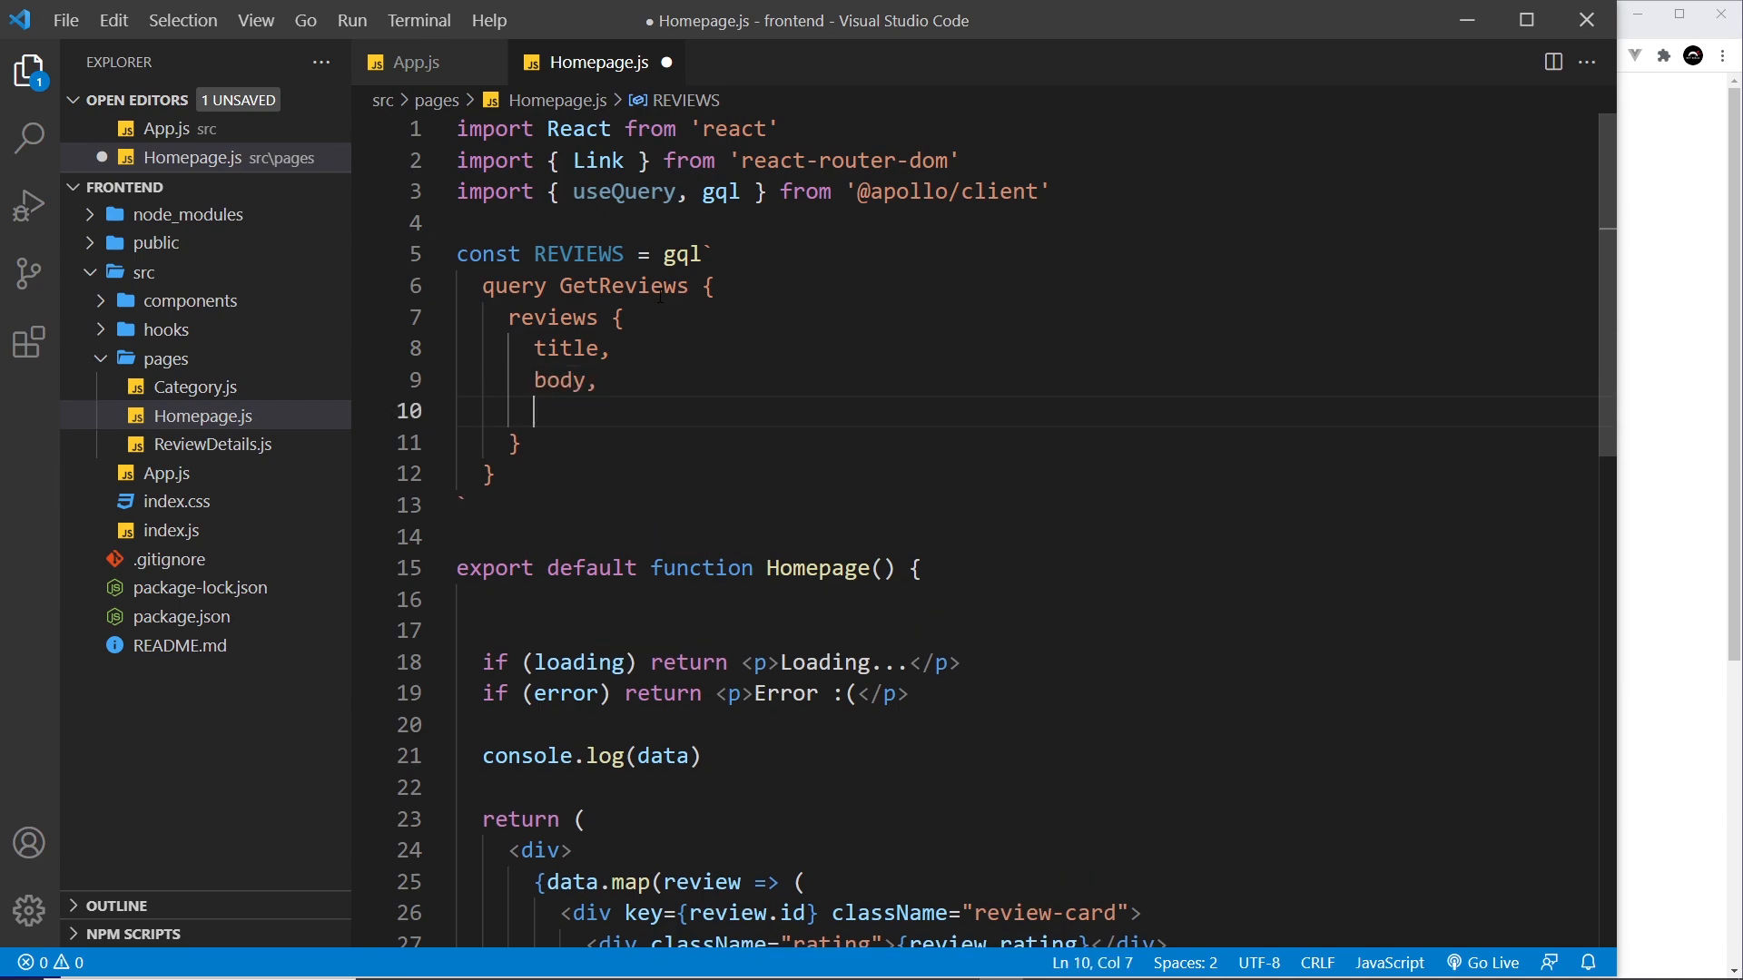
type("rating,")
key("Return")
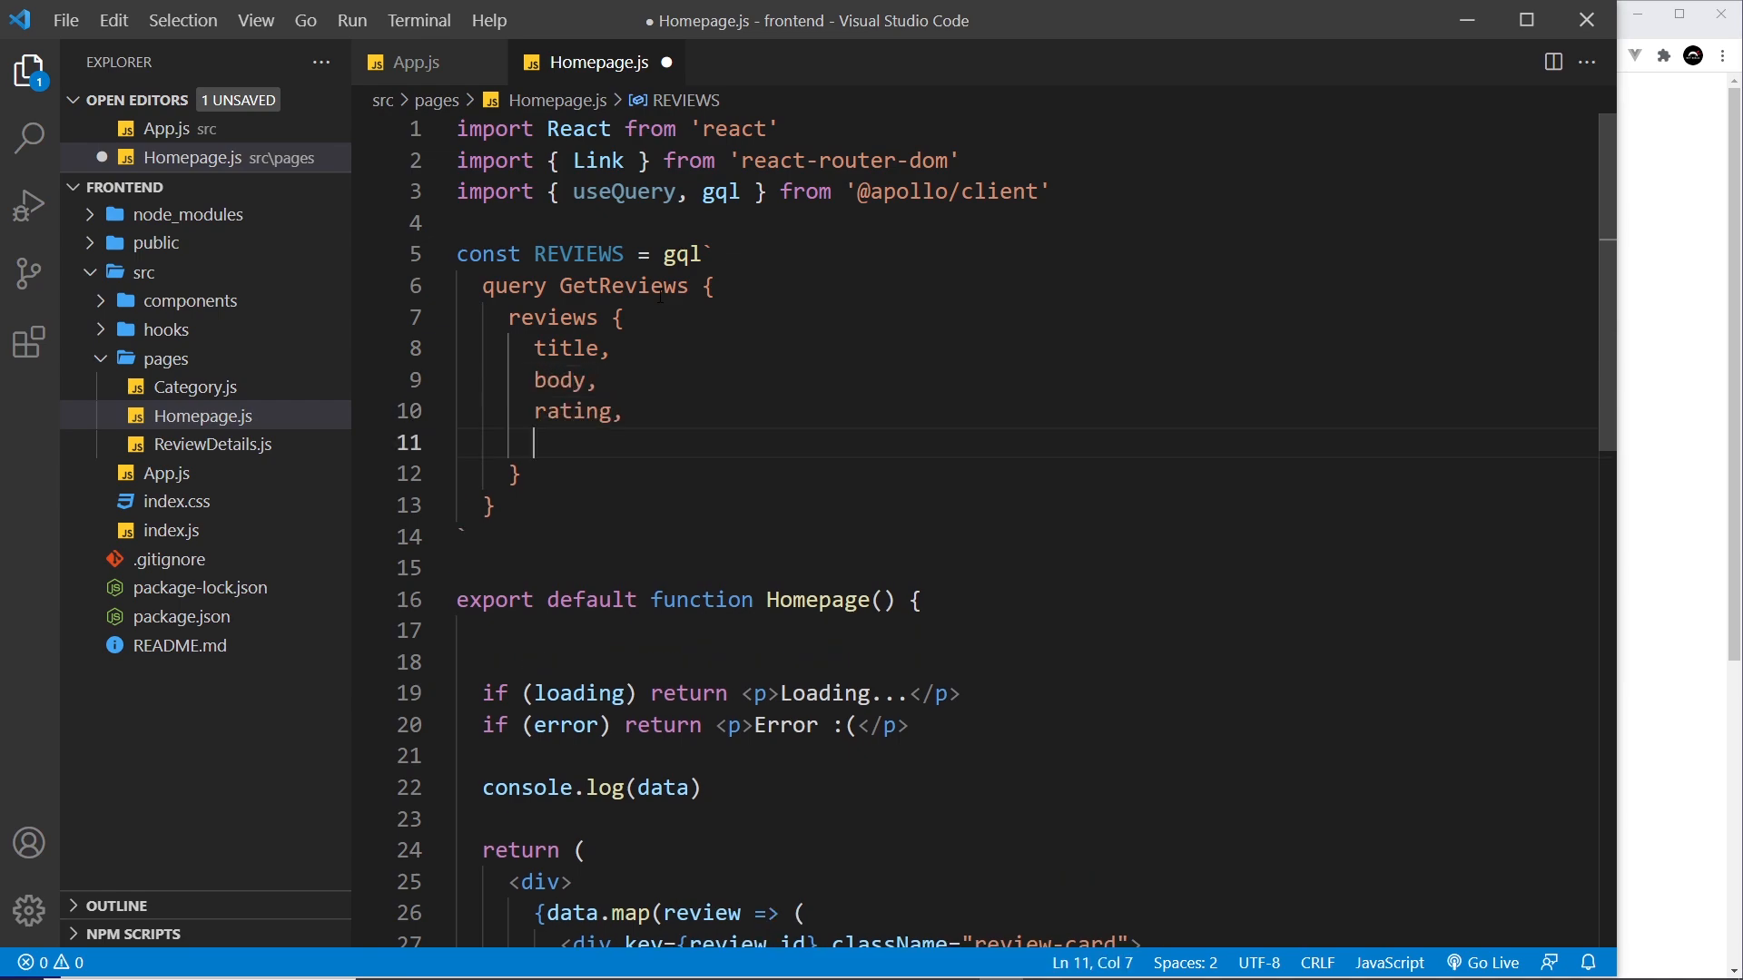
type("id")
Step: Highlight the finished query and useQuery import, then indent a new line inside Homepage()
left_click_drag(482, 287, 772, 499)
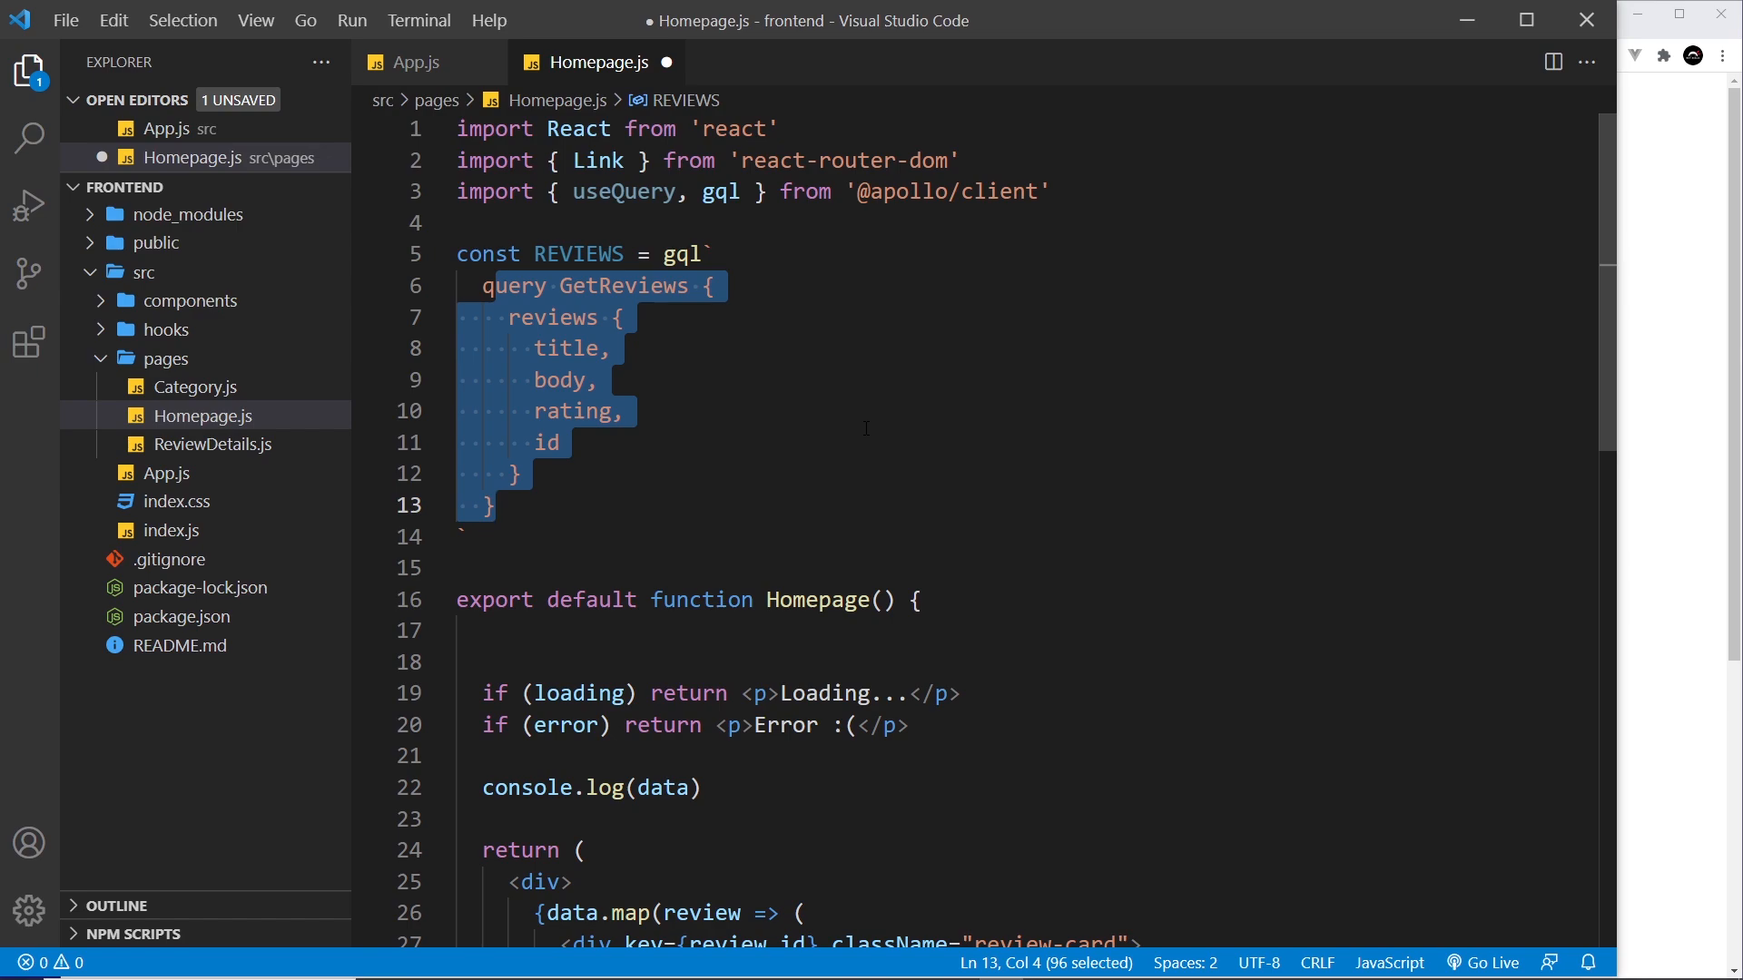
left_click(692, 191)
left_click_drag(693, 191, 573, 192)
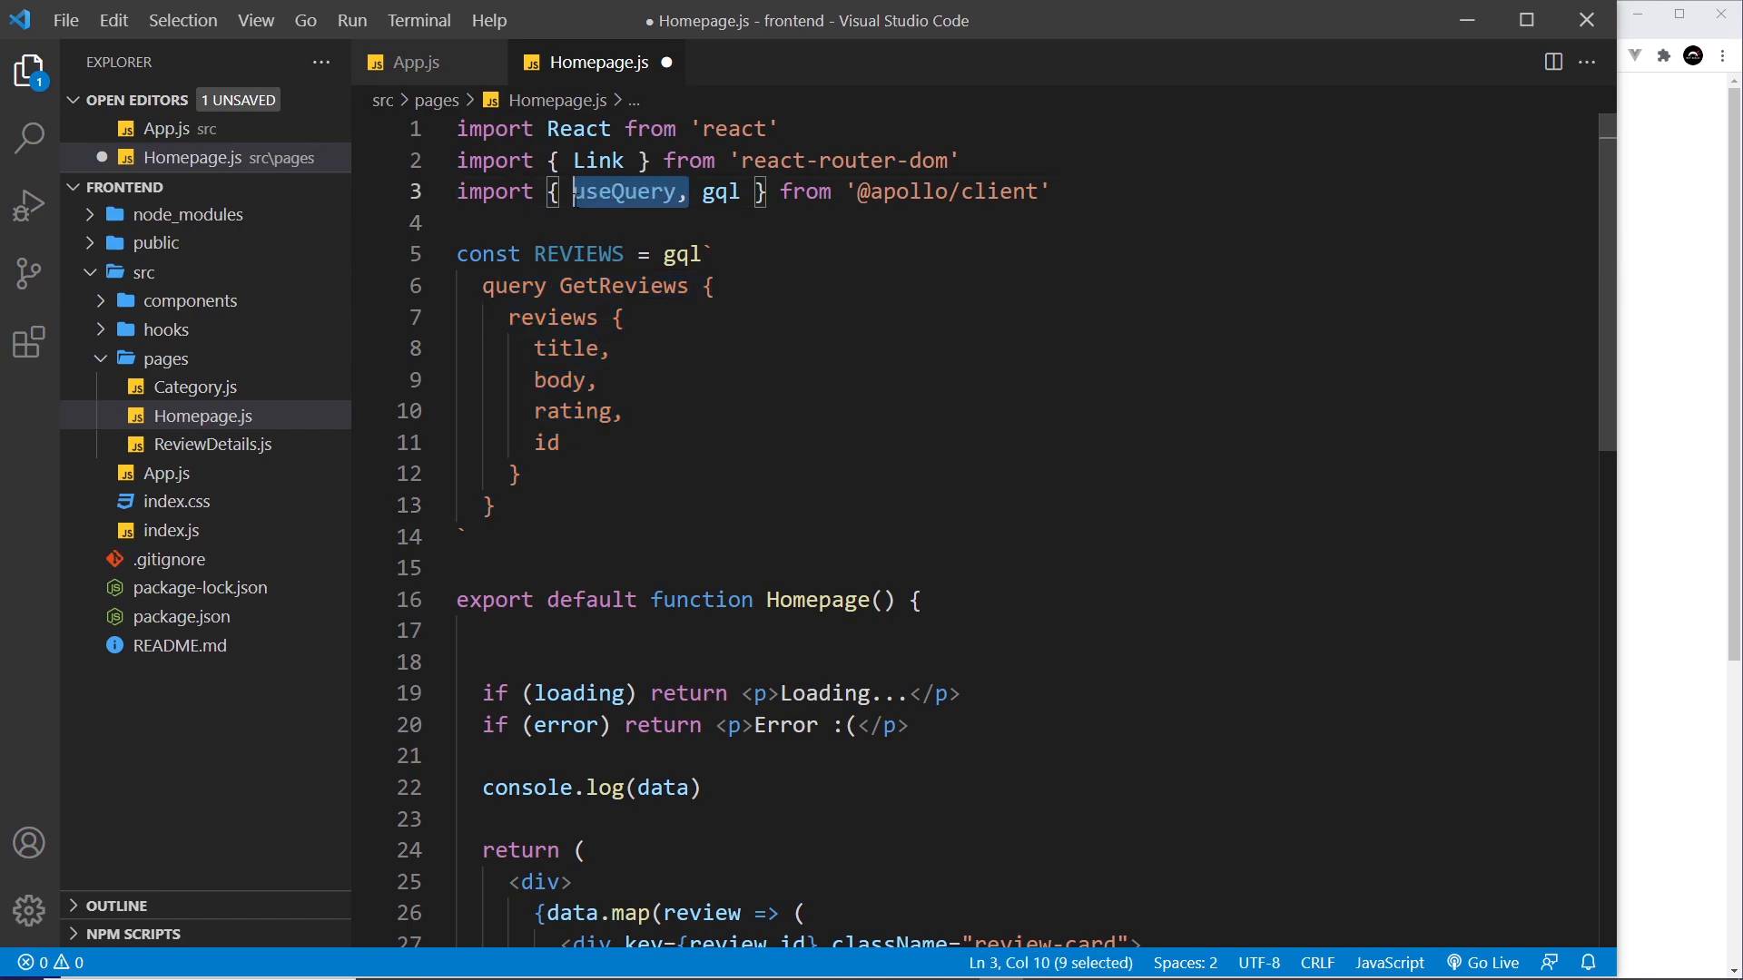
left_click(535, 630)
mouse_move(459, 488)
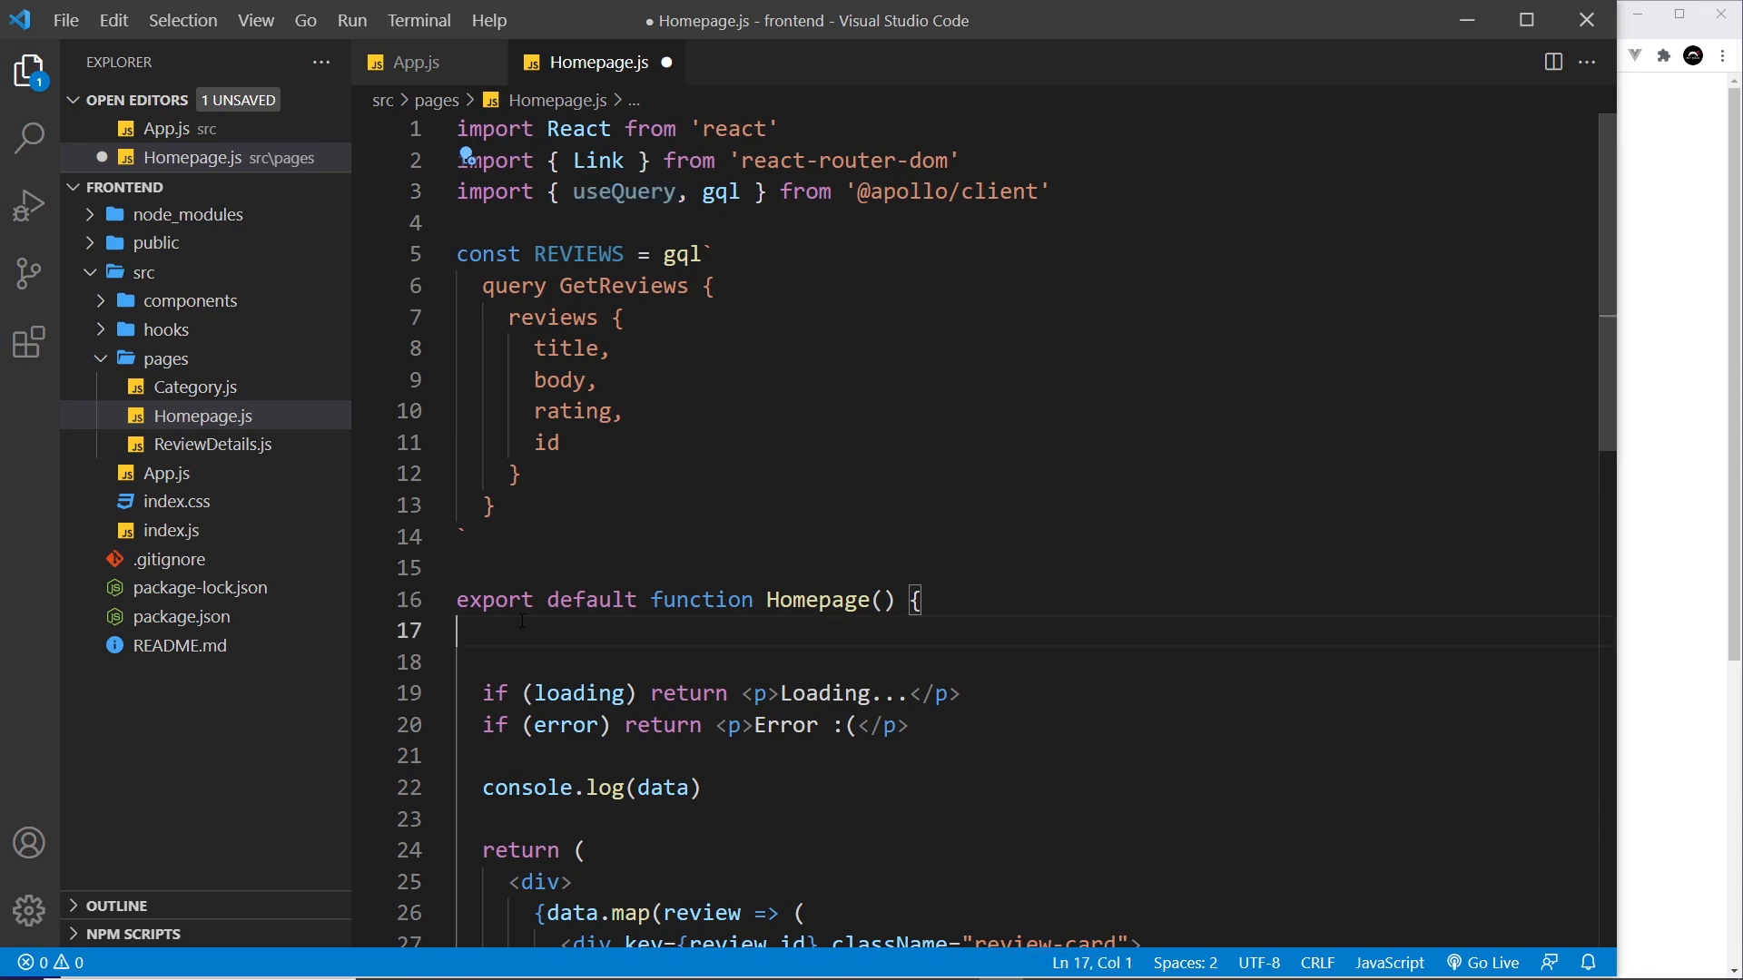
key("Tab")
type("cons")
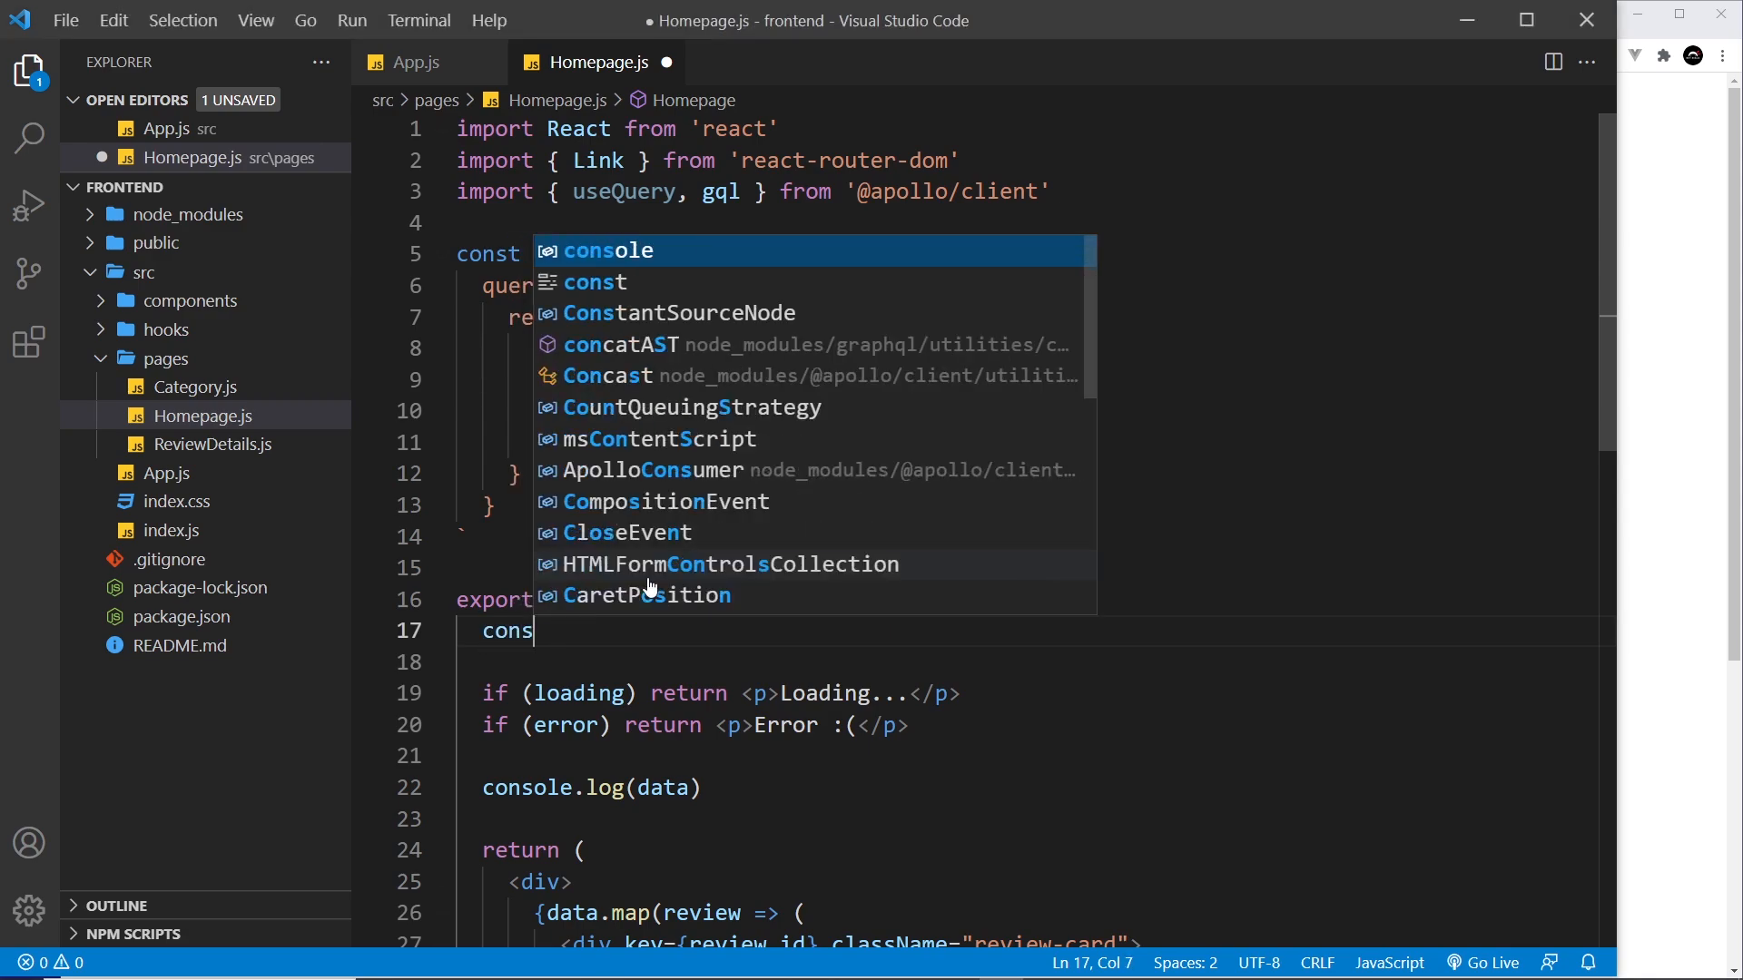
type("t { loading, error, data }")
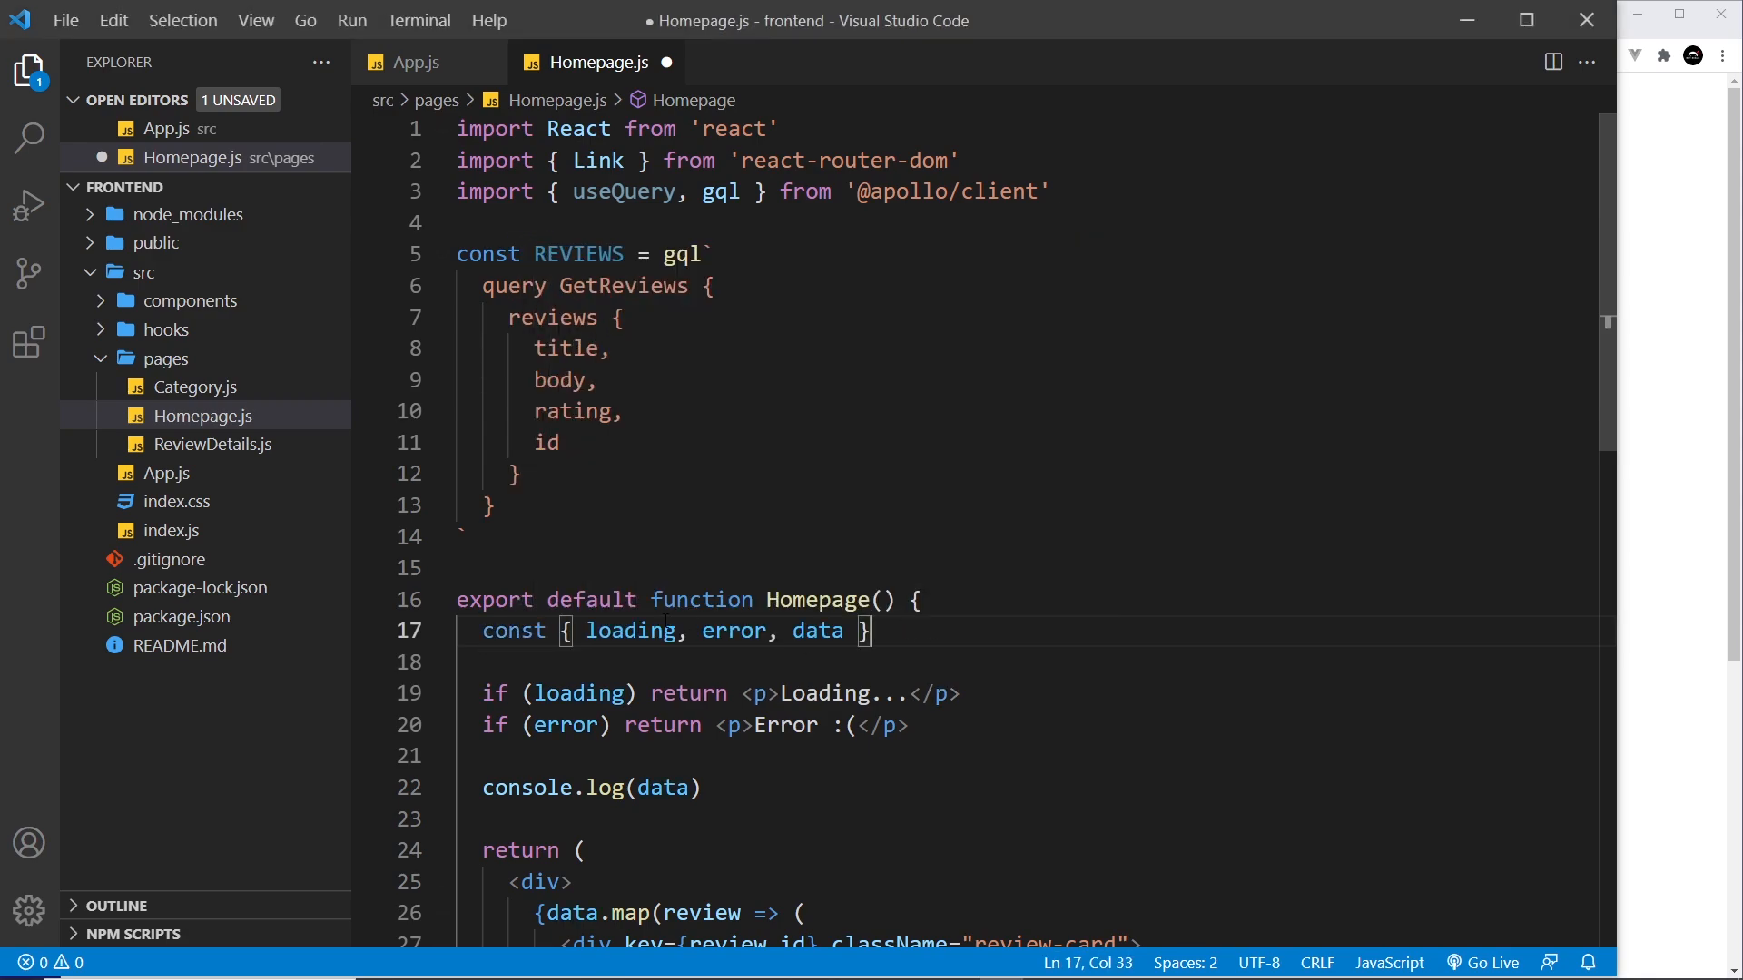
Step: Review the loading, error and data destructured from useQuery(REVIEWS)
double_click(630, 630)
double_click(732, 631)
double_click(817, 630)
key("End")
type("= u")
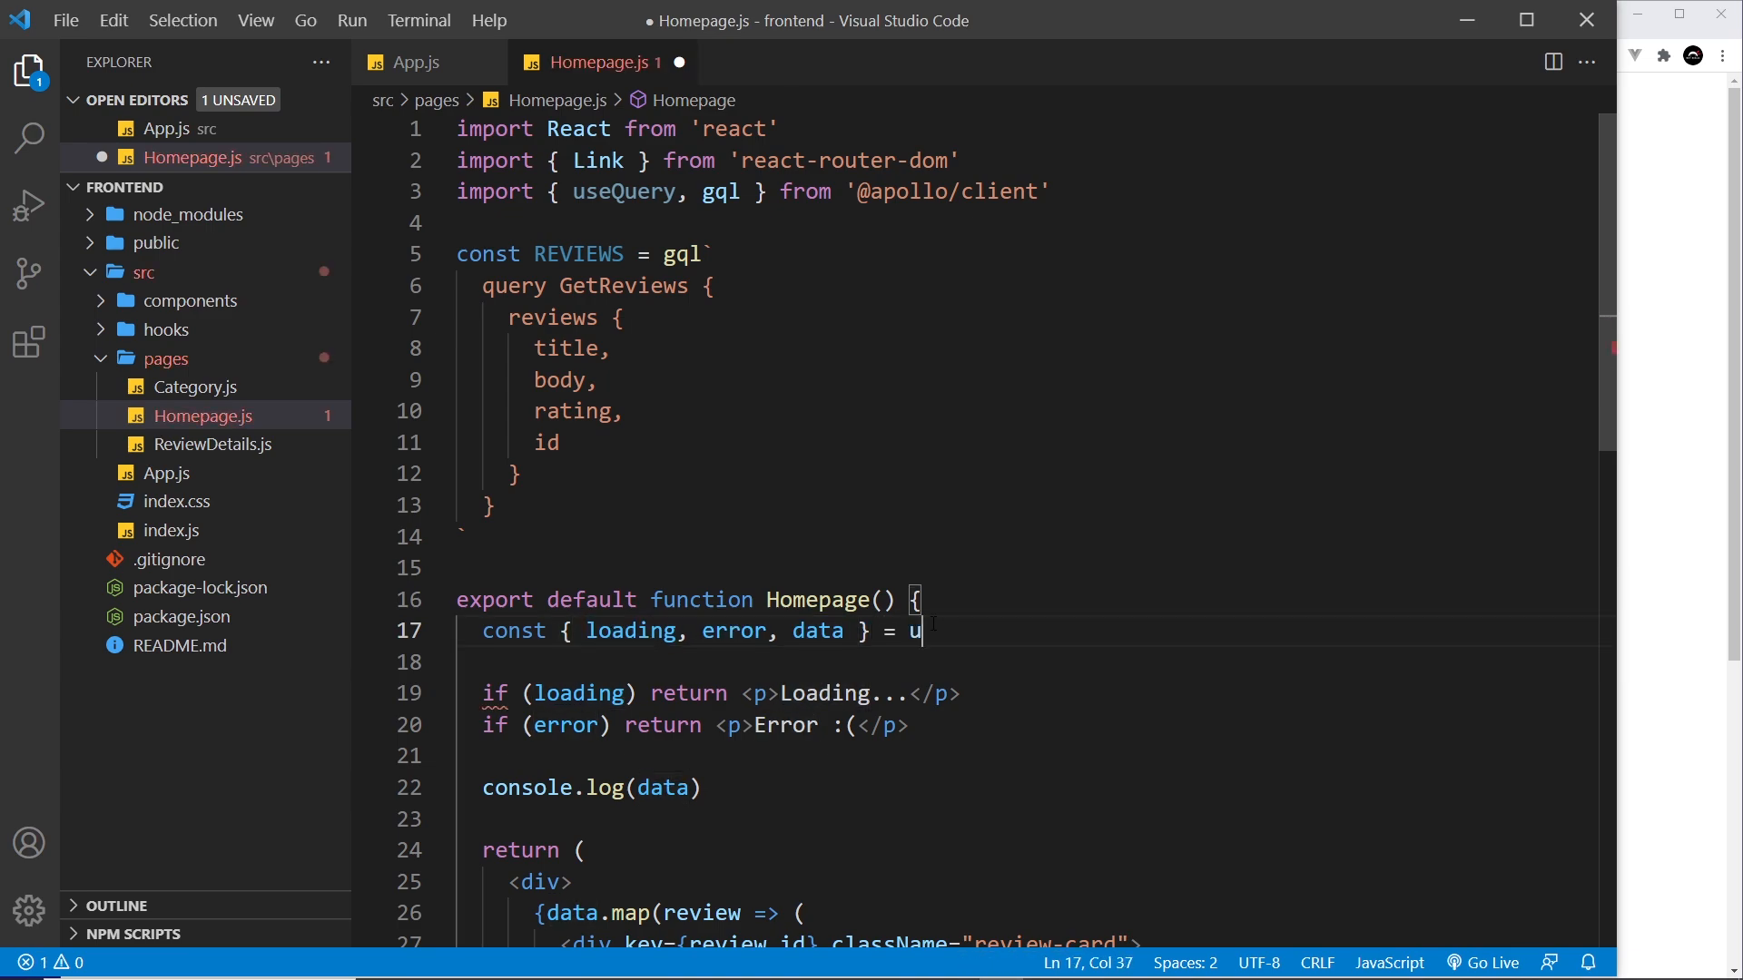
type("seQuery")
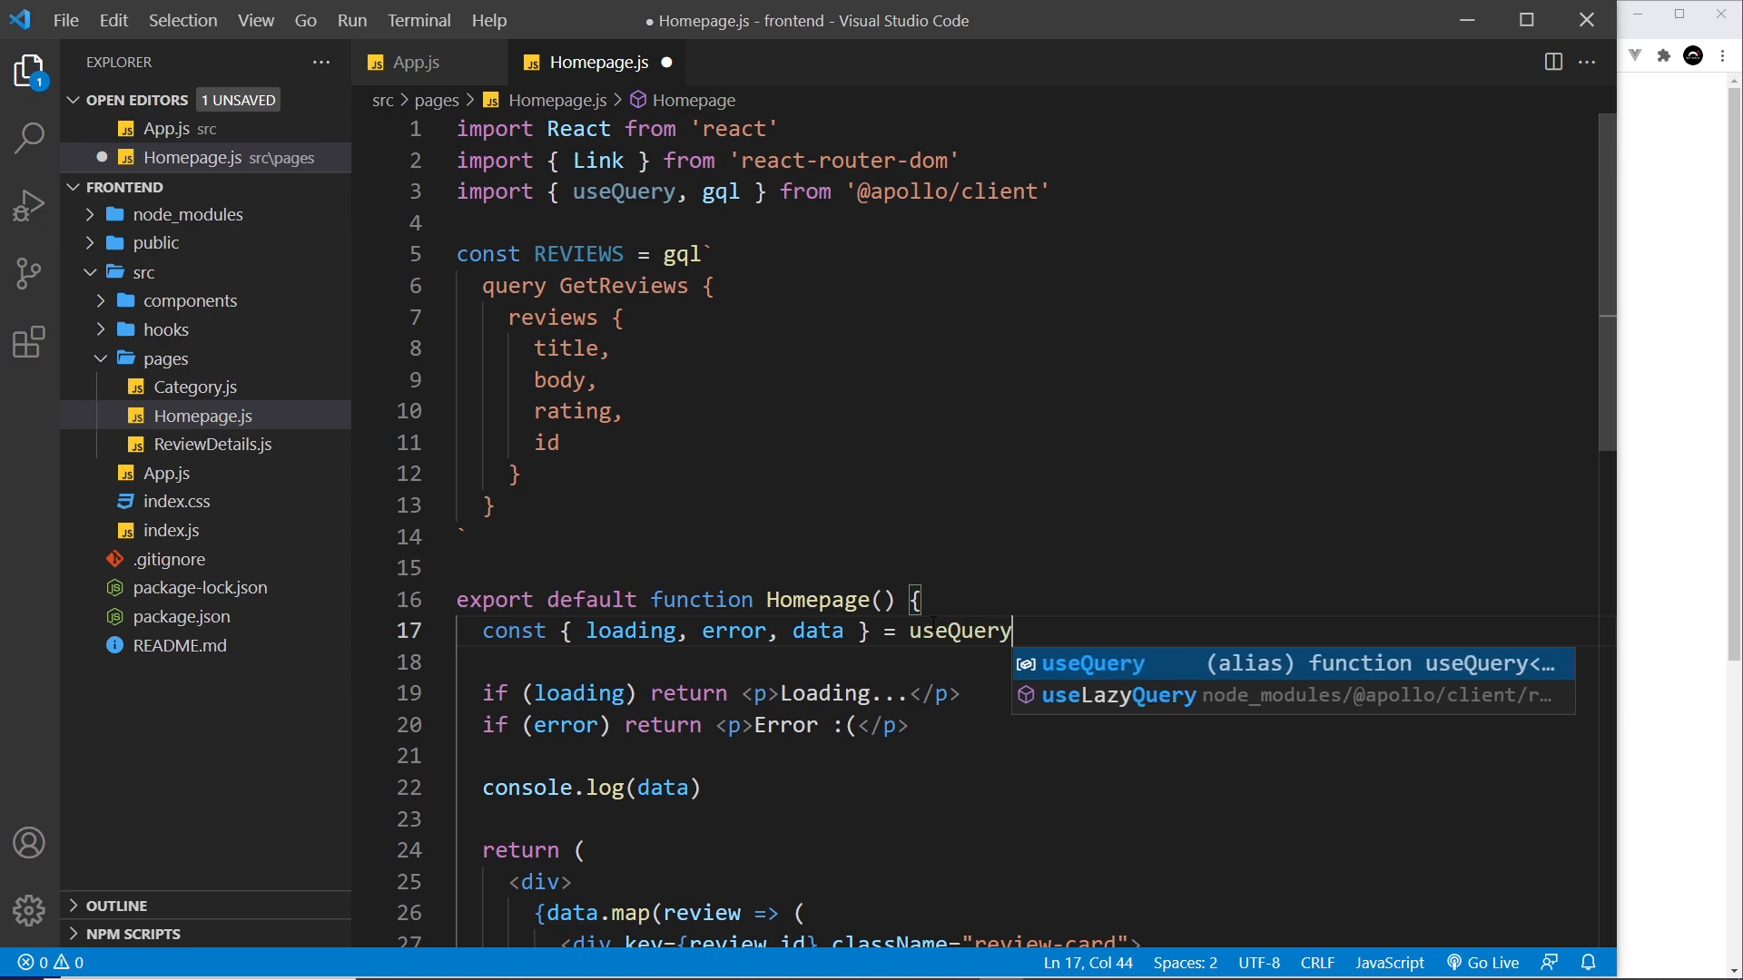
type("(REV")
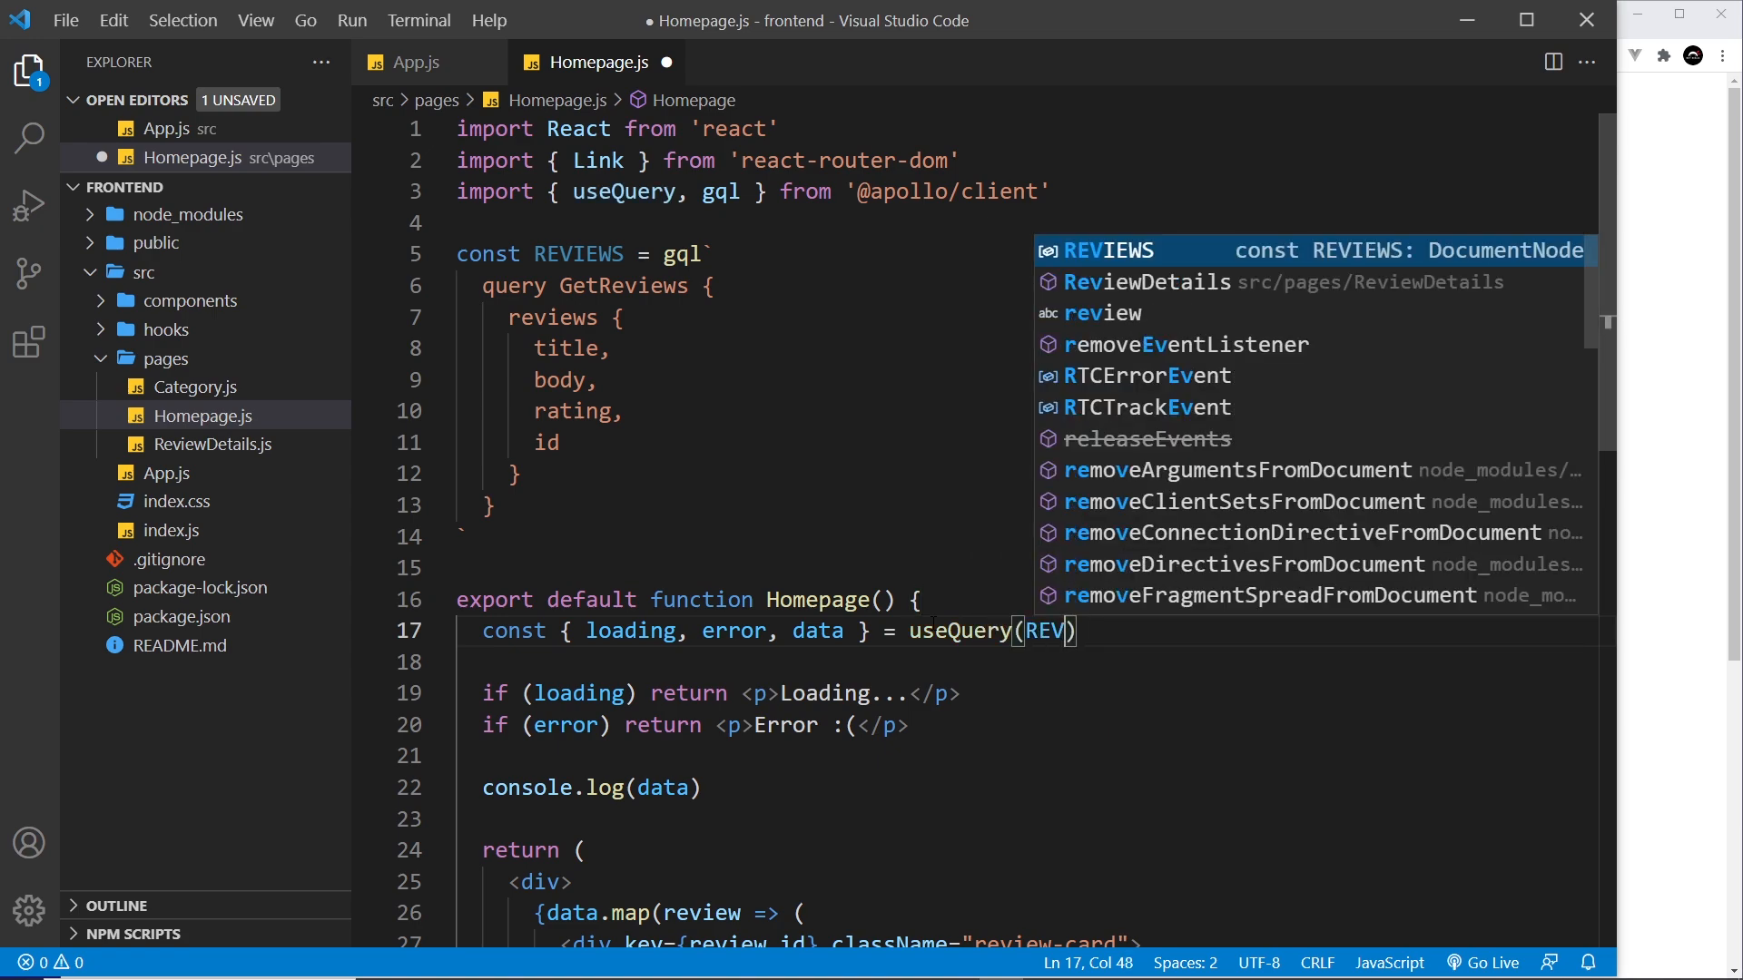
type("IEWS")
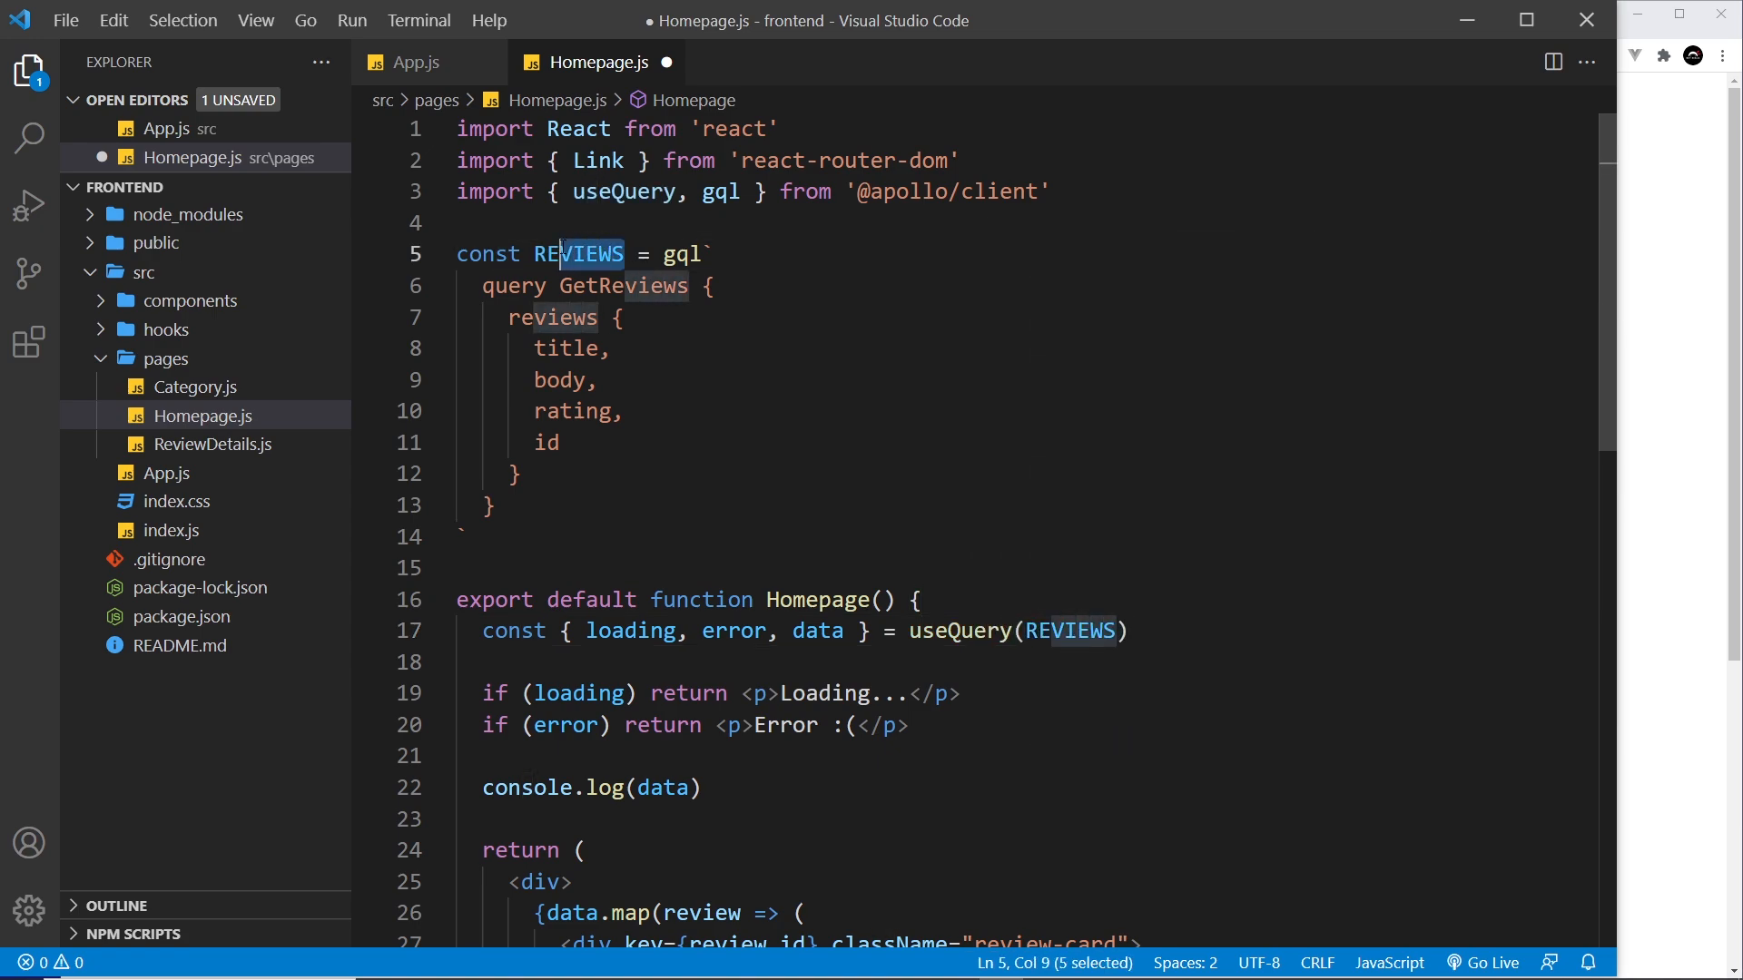
left_click_drag(535, 255, 624, 254)
left_click(816, 568)
left_click_drag(1129, 630, 907, 631)
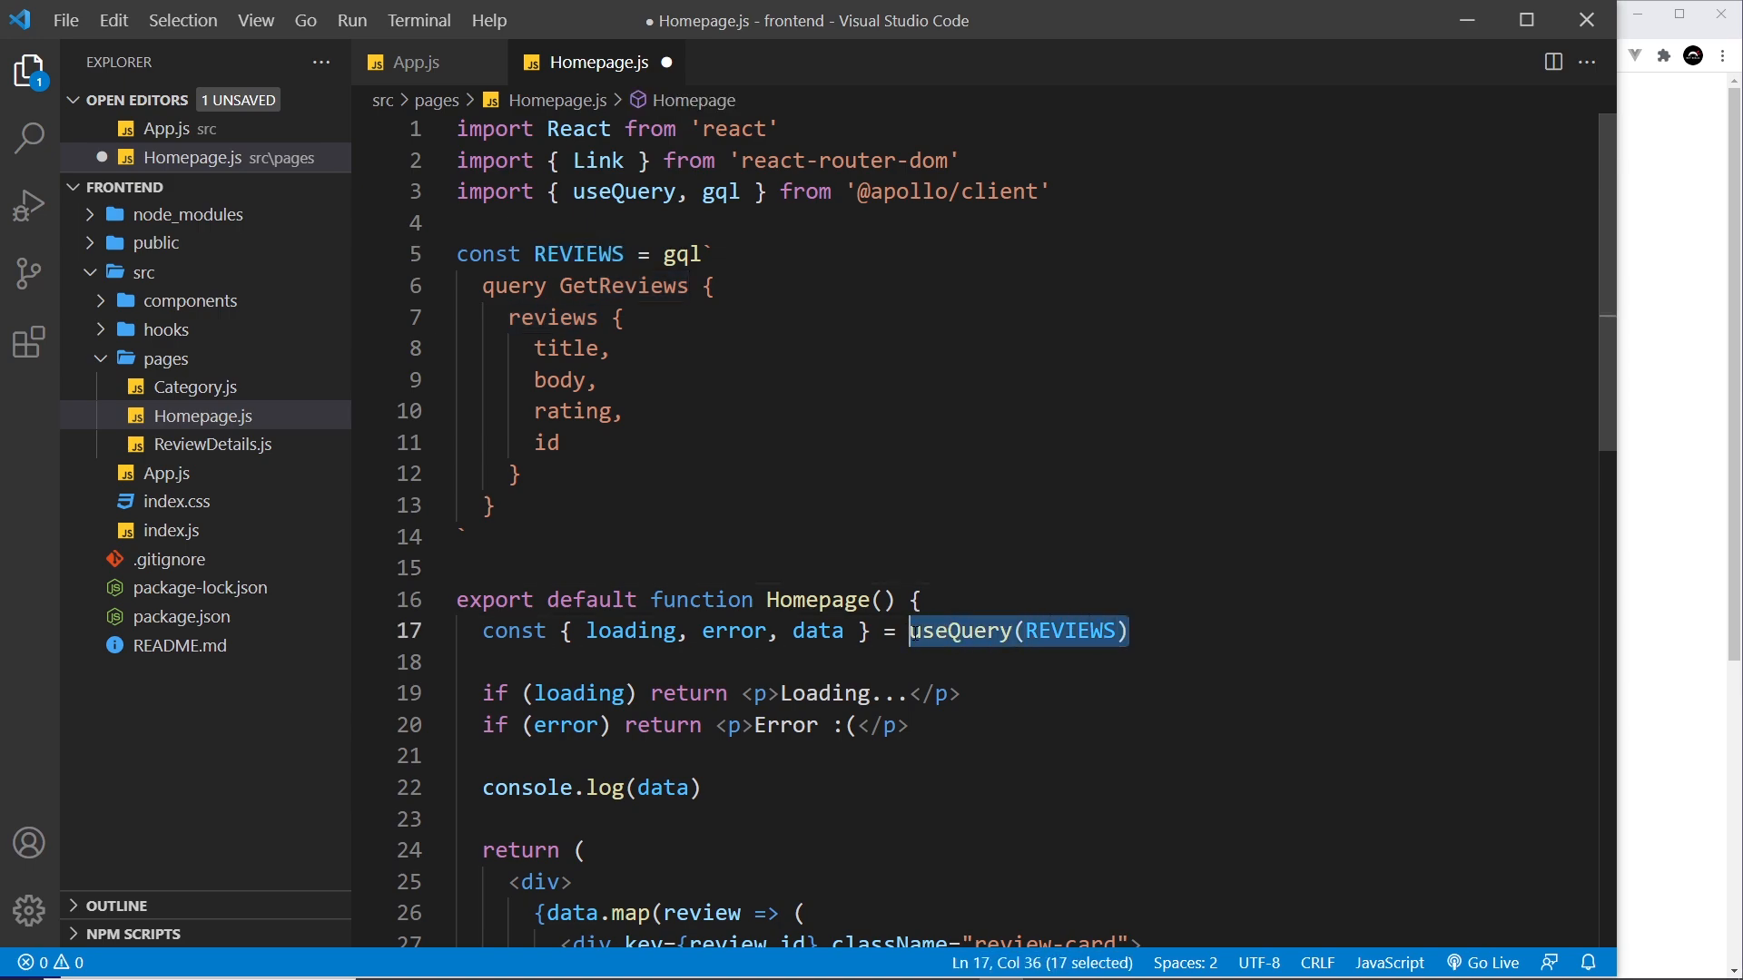
left_click(872, 693)
left_click_drag(856, 631, 586, 630)
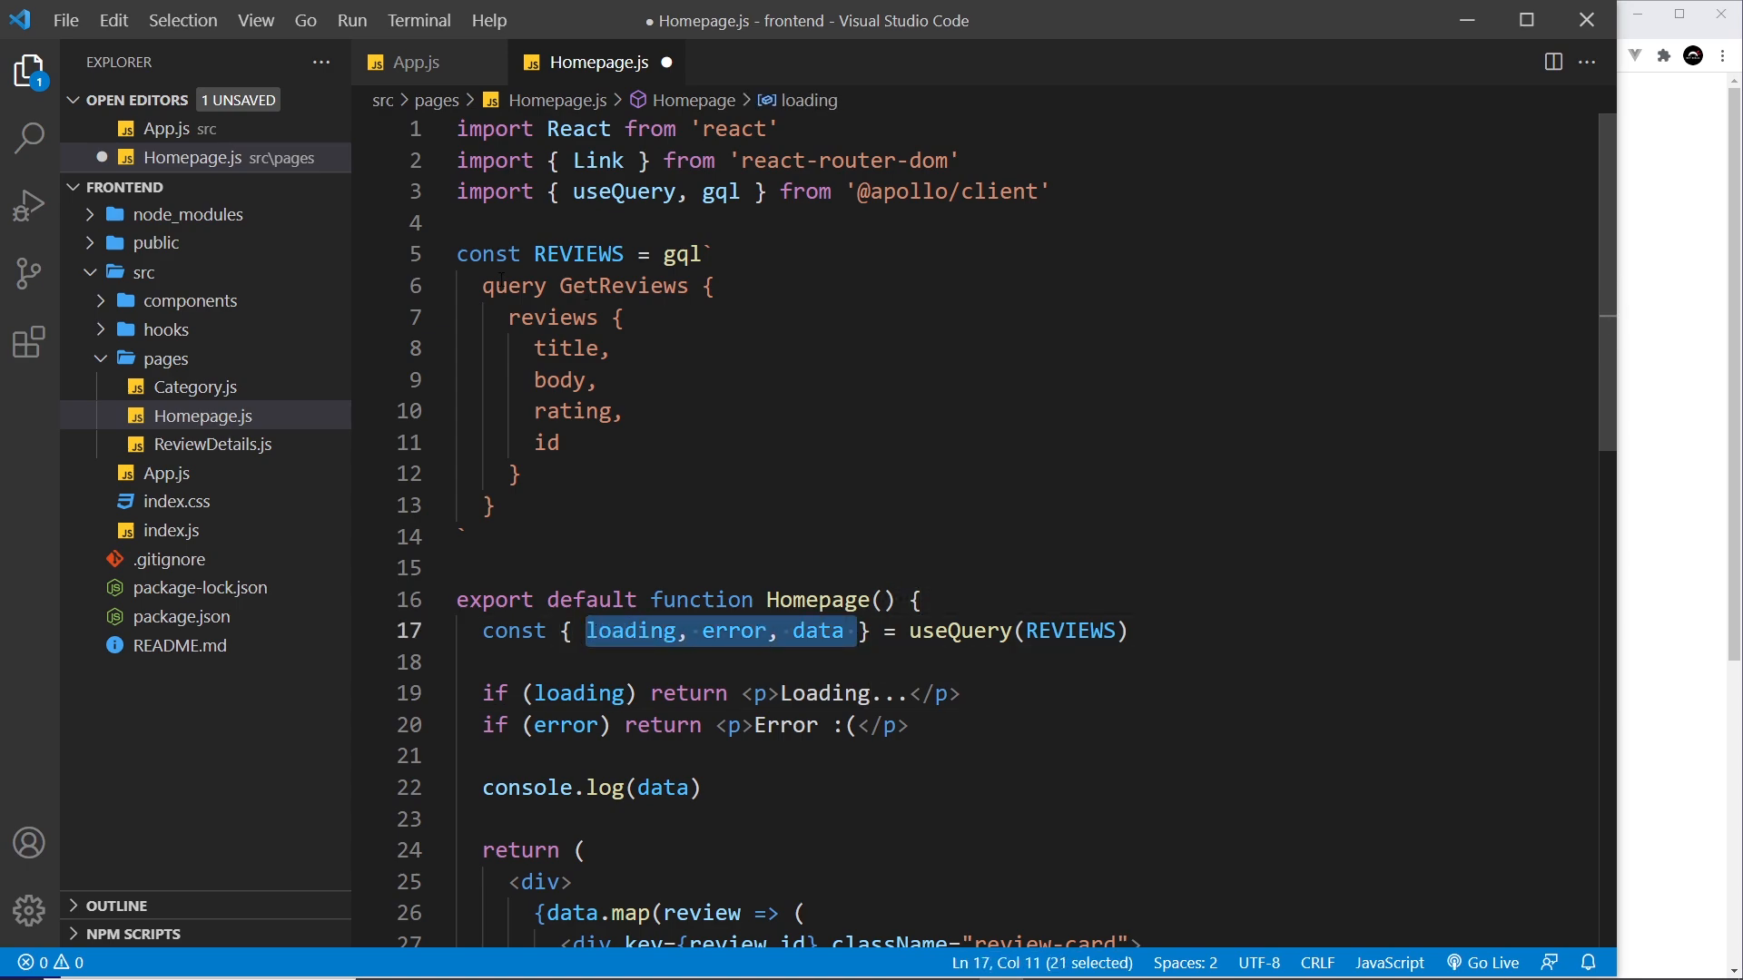
Step: Check the Loading... and error returns and the data variable, then save Homepage.js
left_click_drag(480, 285, 749, 483)
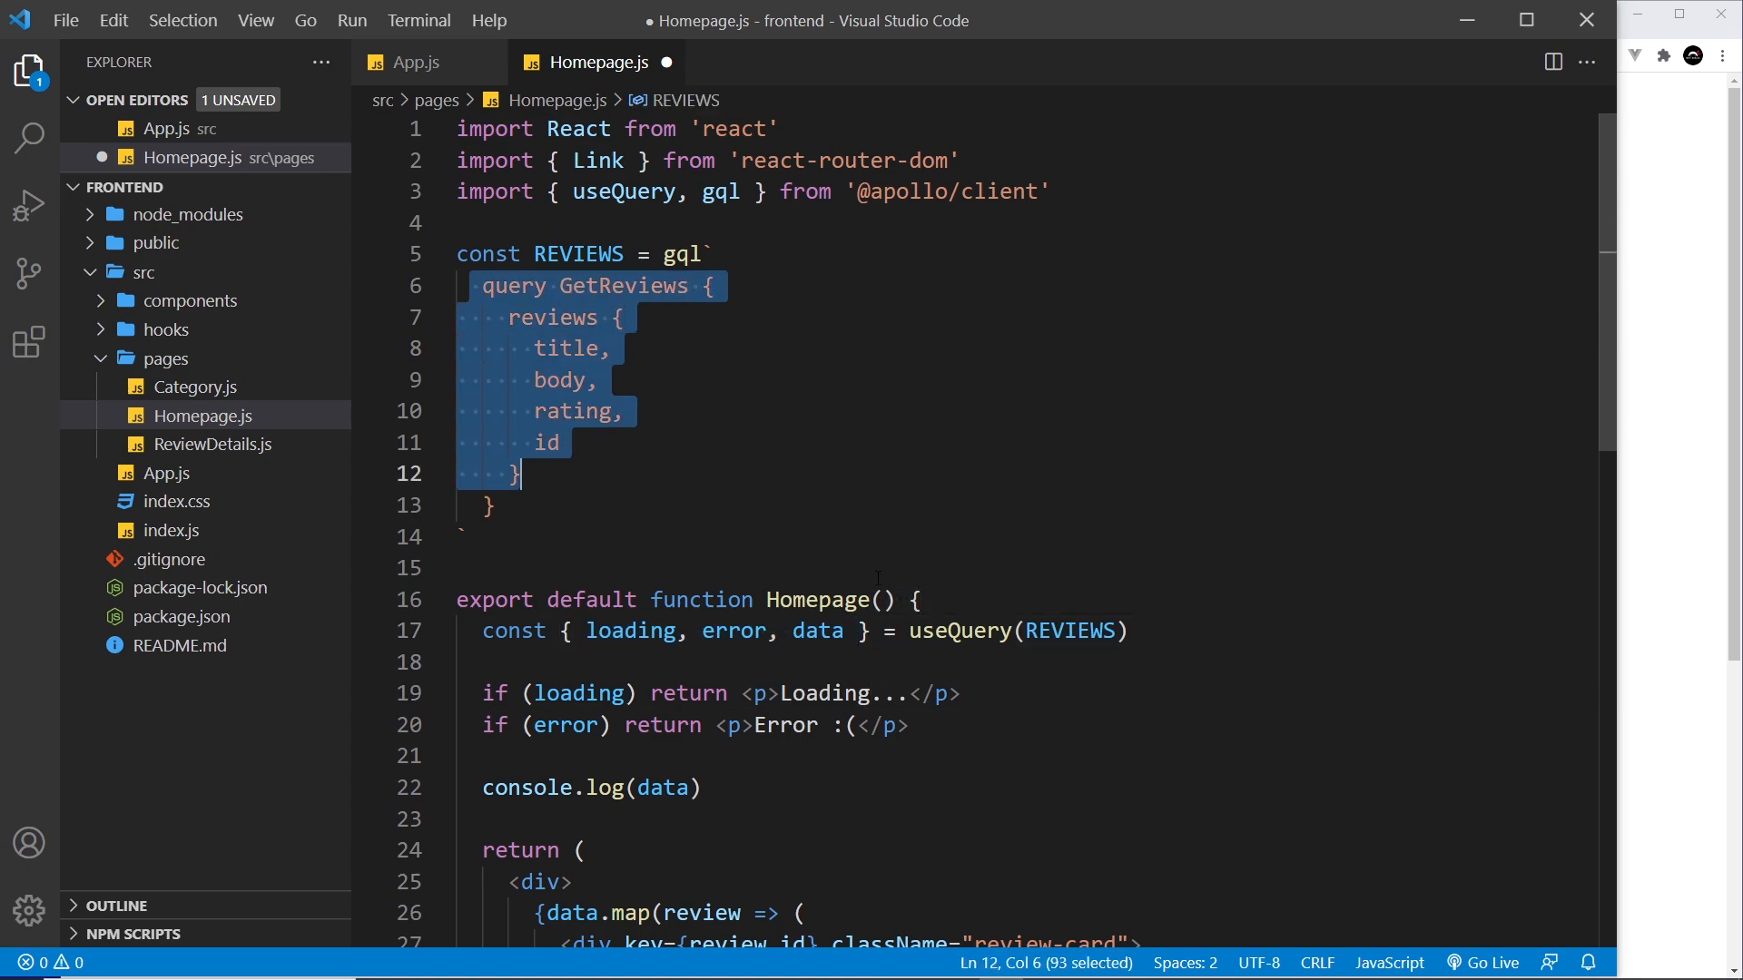
double_click(629, 631)
double_click(734, 631)
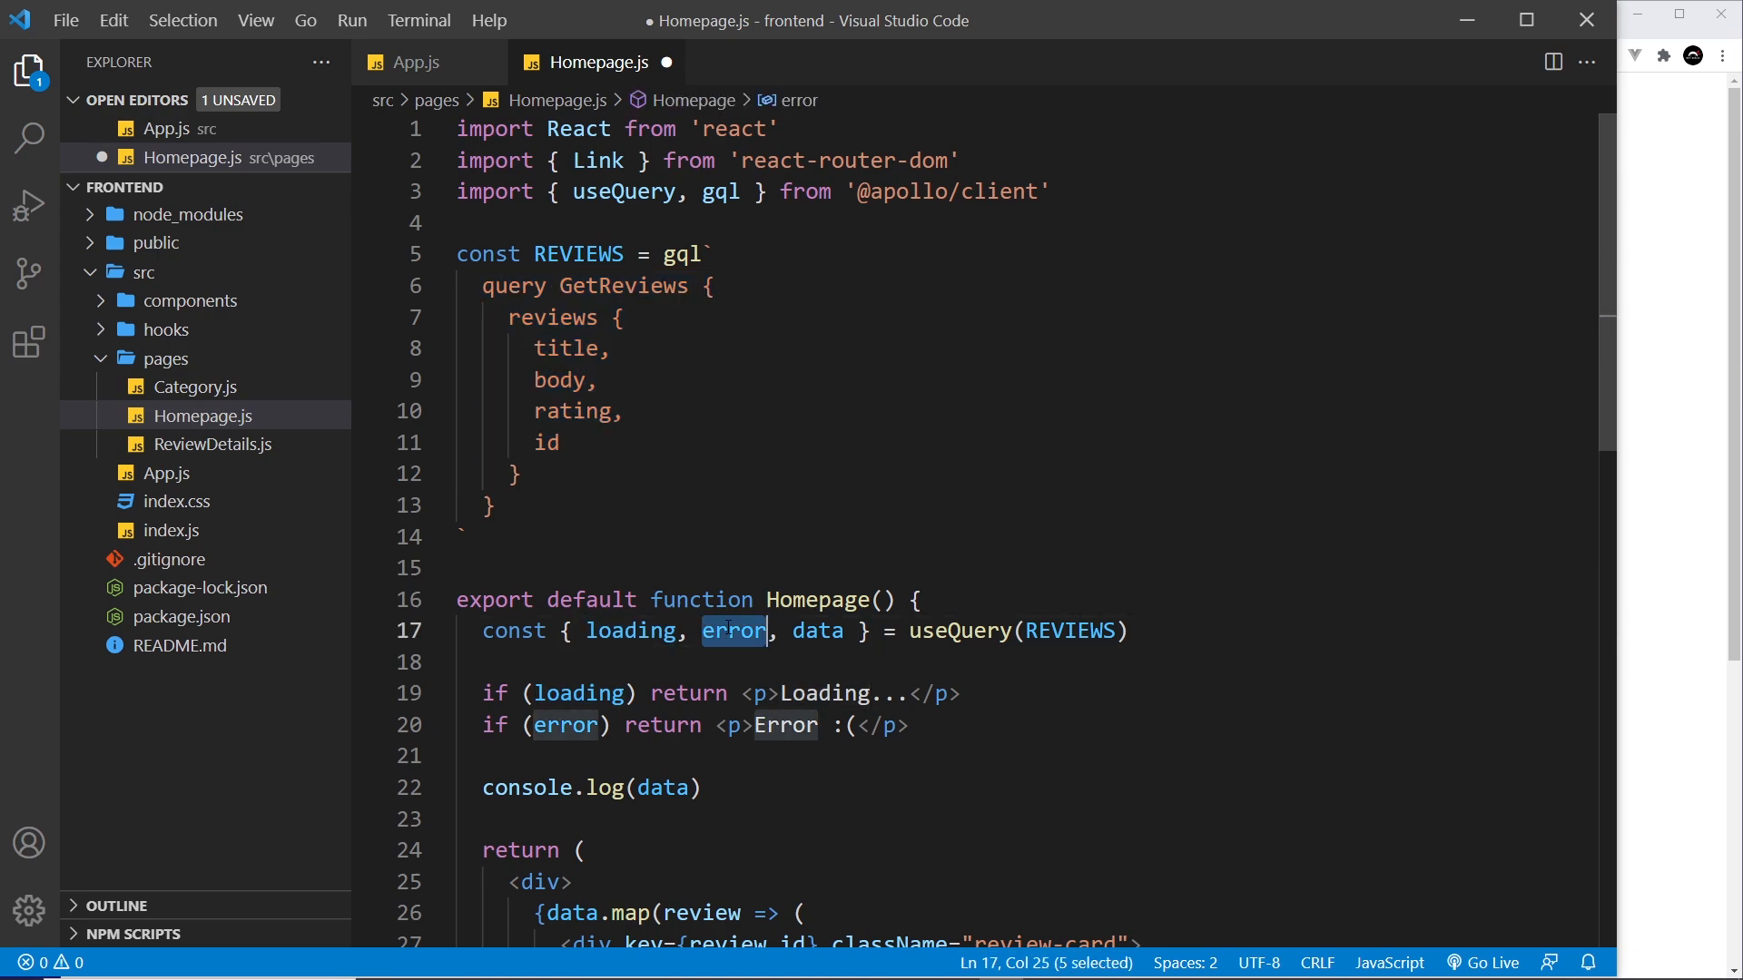
mouse_move(480, 678)
left_mouse_down()
mouse_move(910, 725)
mouse_move(742, 694)
left_mouse_up()
left_click_drag(908, 725, 715, 725)
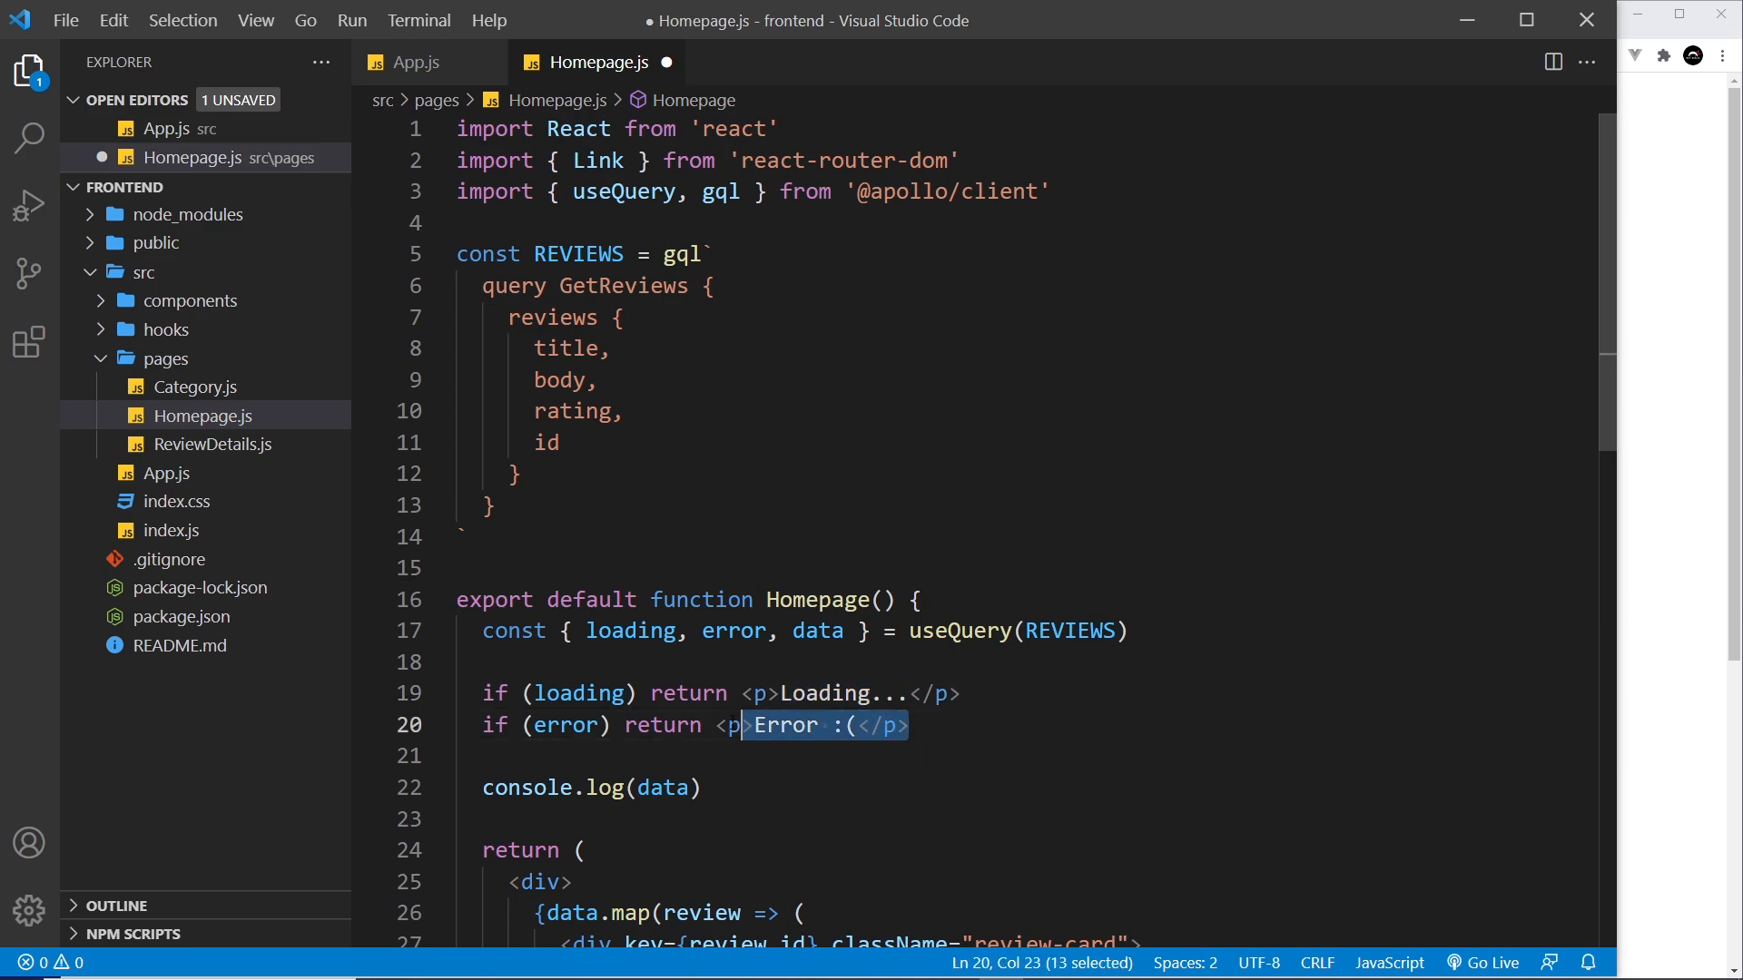
scroll(715, 724, "down", 3)
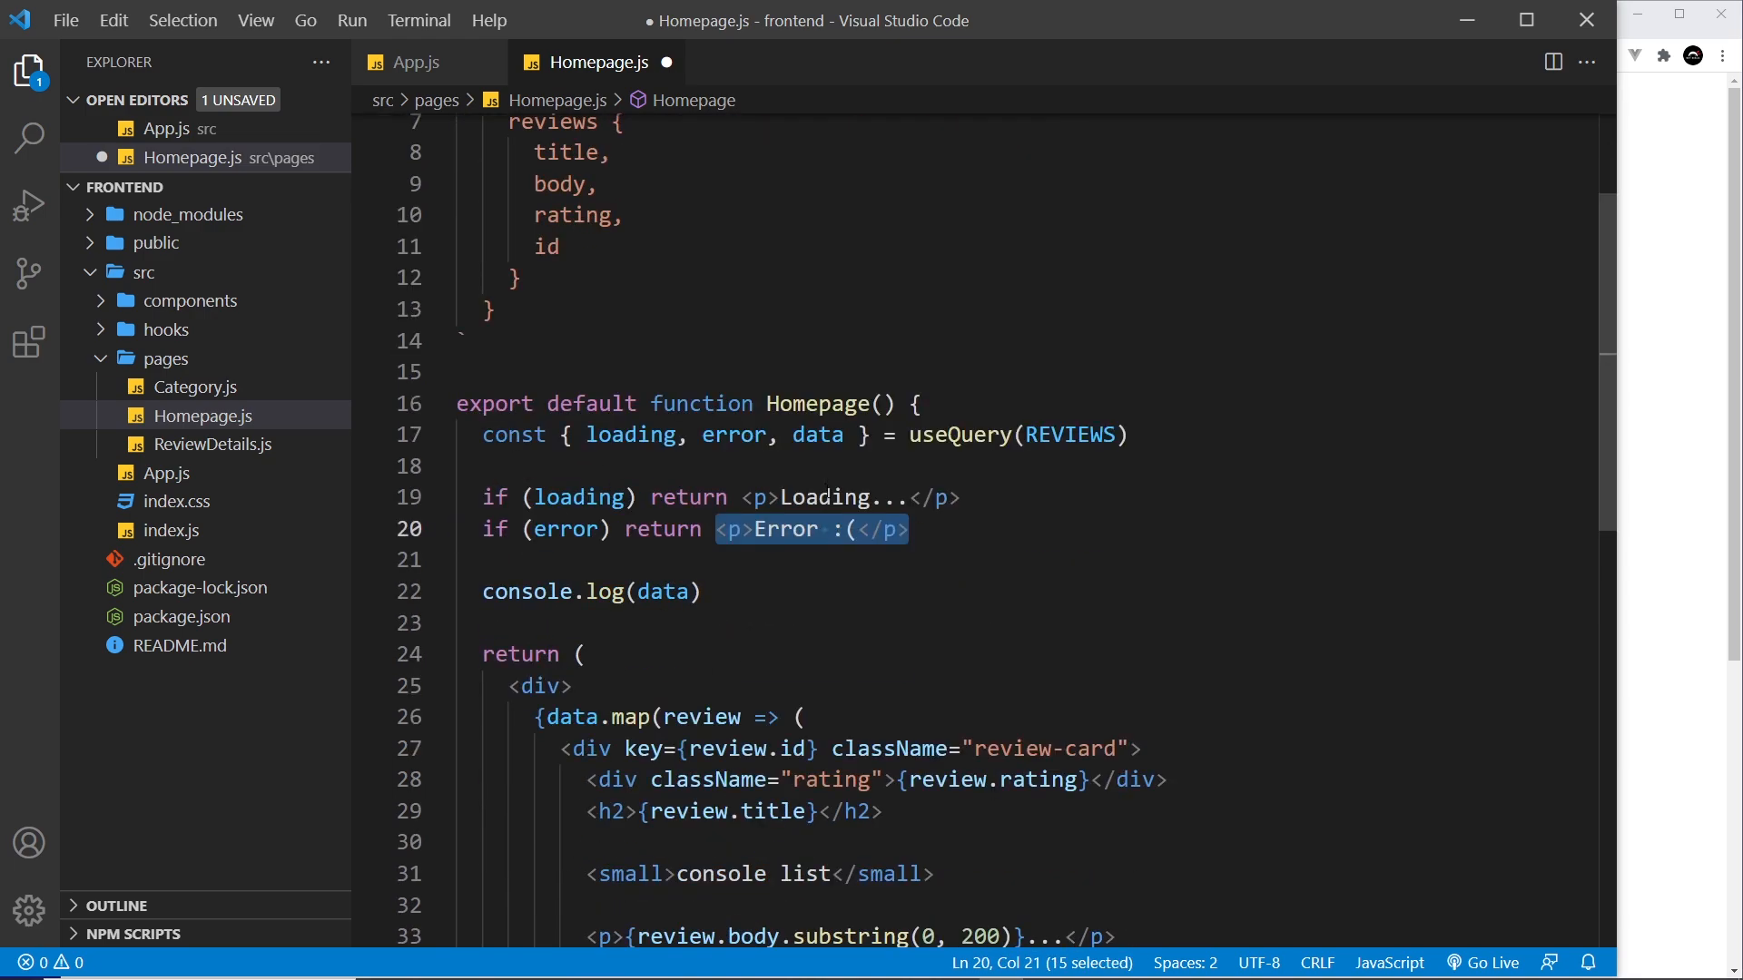
left_click(830, 435)
double_click(818, 434)
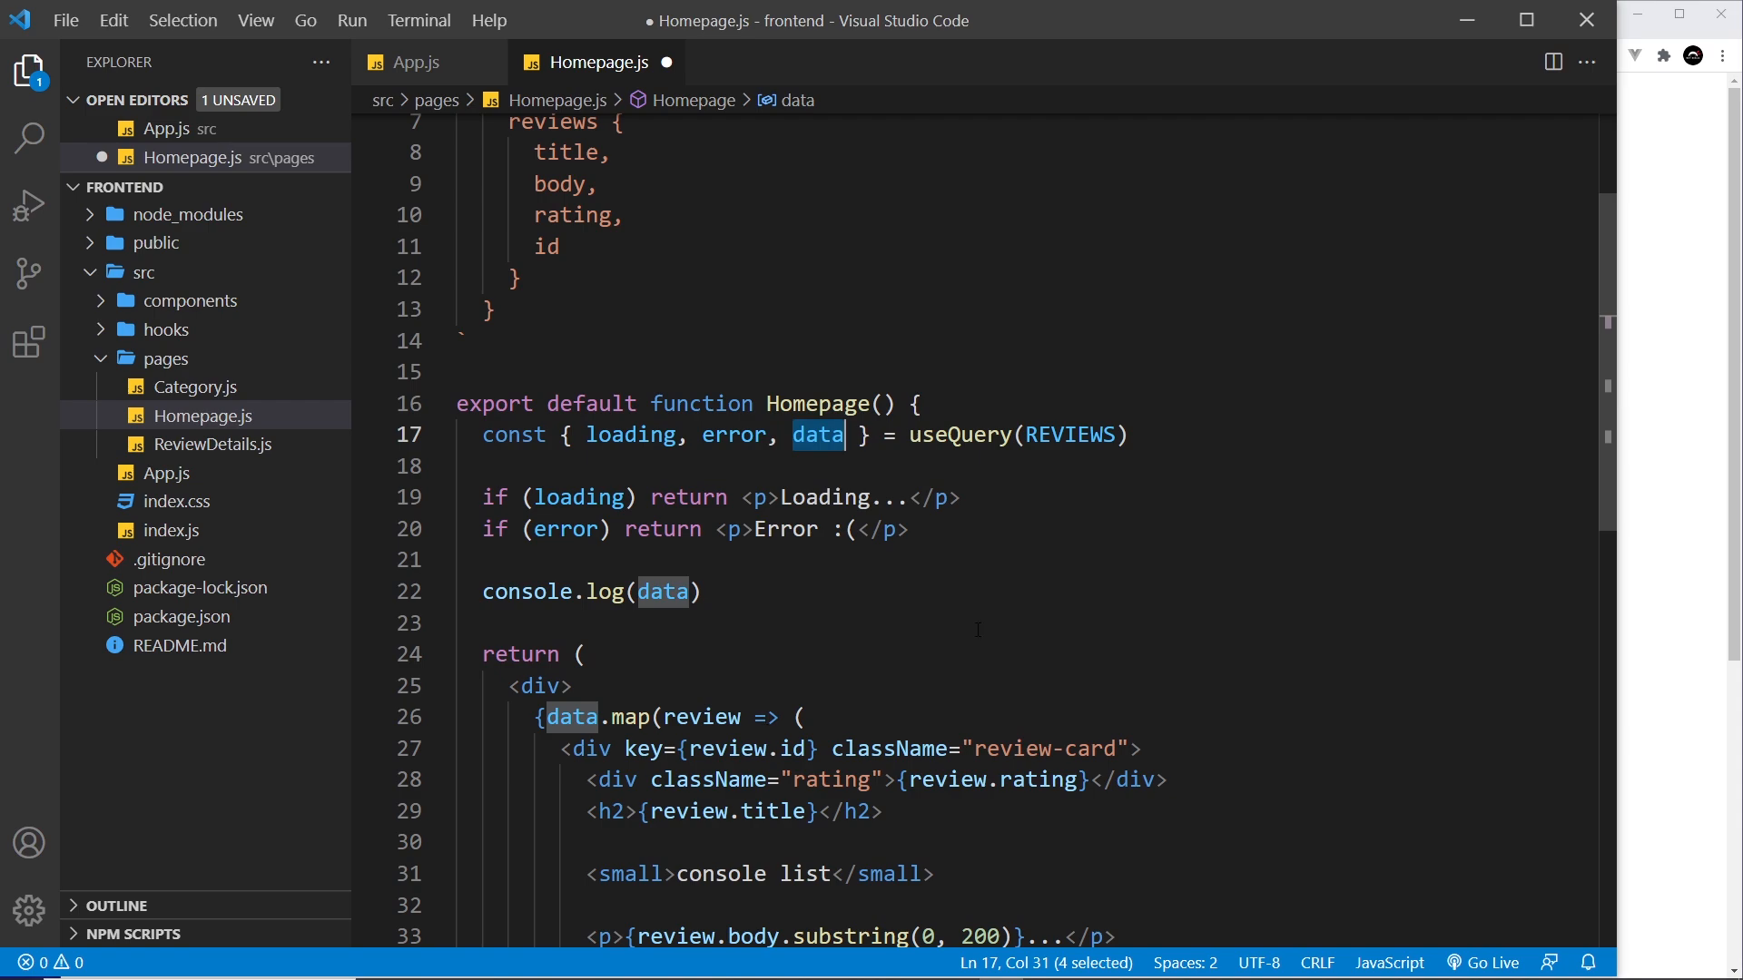
key("ctrl+s")
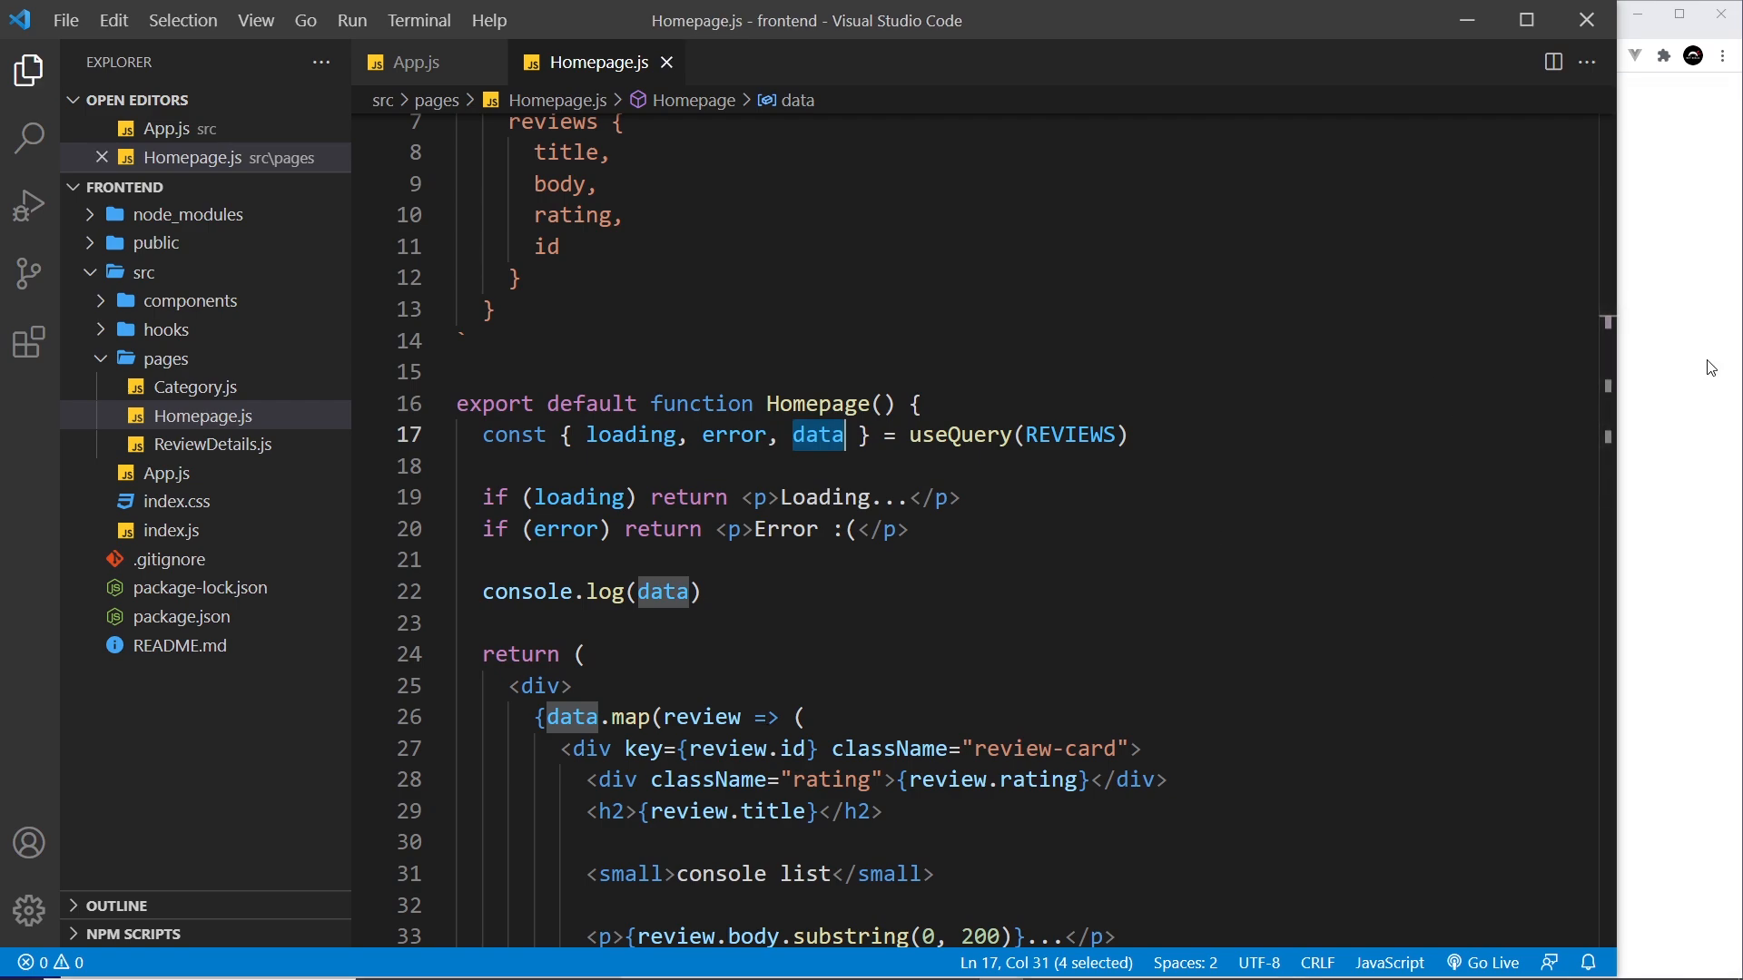
Step: Check the running app's TypeError, then locate data in the data.map call and on line 17
left_click(1650, 400)
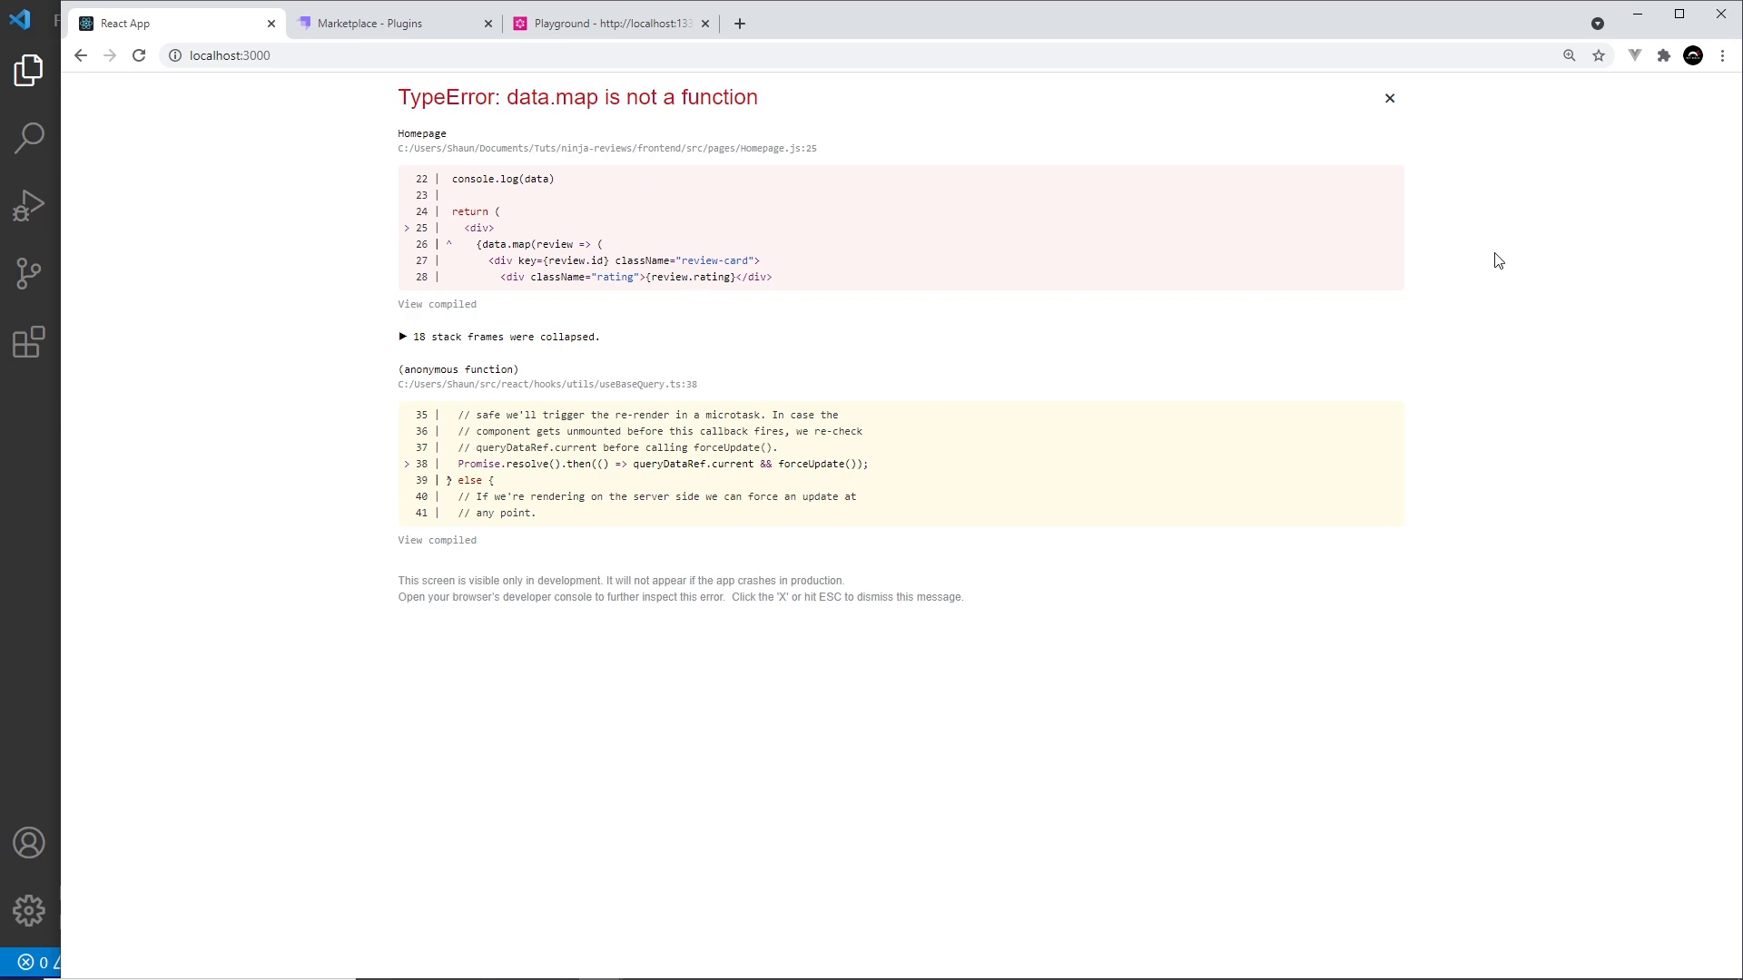
left_click(29, 538)
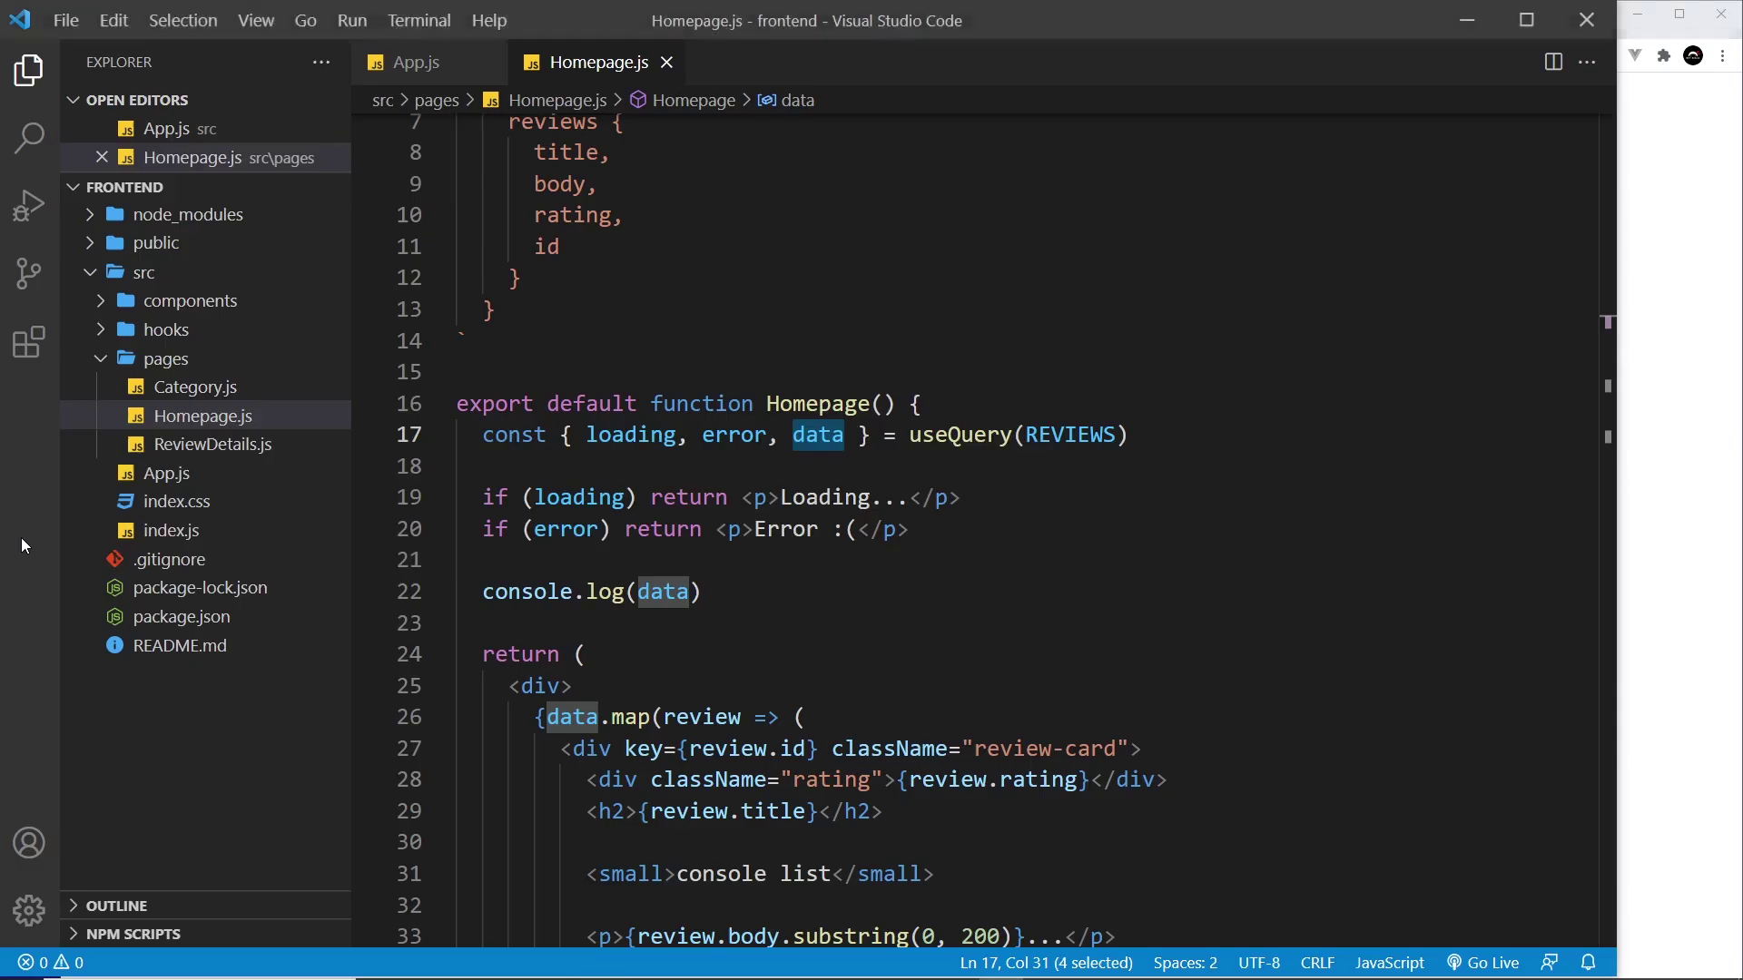
scroll(817, 545, "down", 1)
left_click(756, 612)
left_click(572, 454)
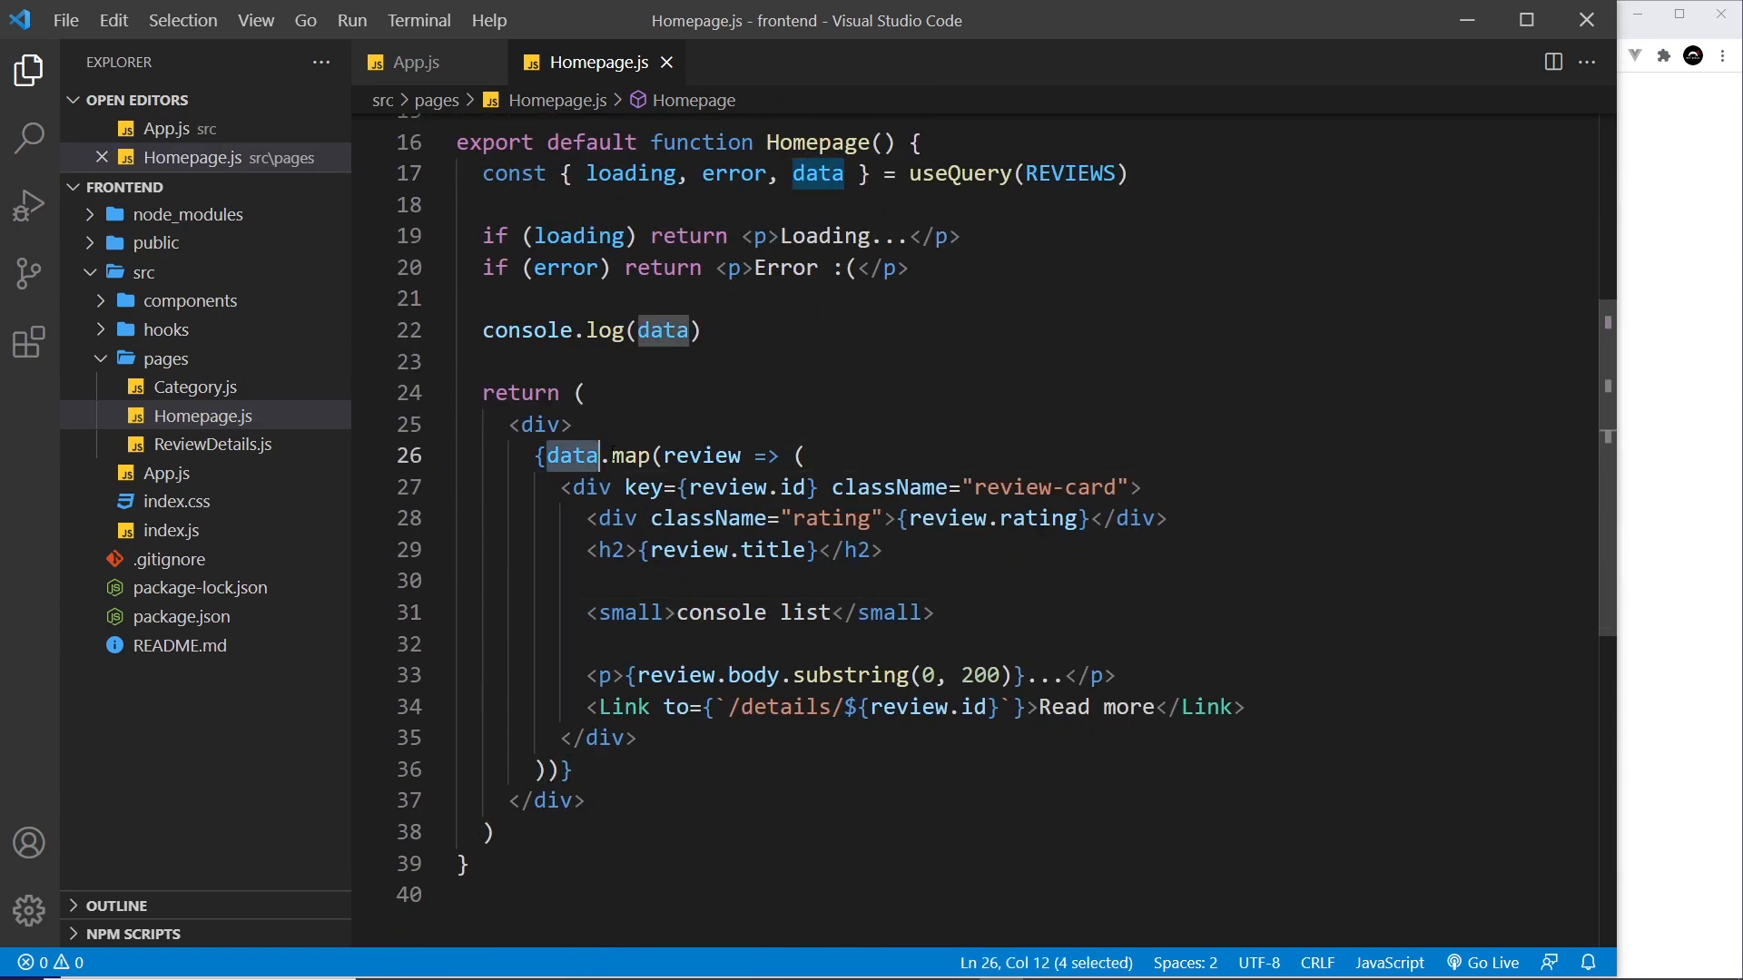
double_click(634, 455)
left_click(817, 142)
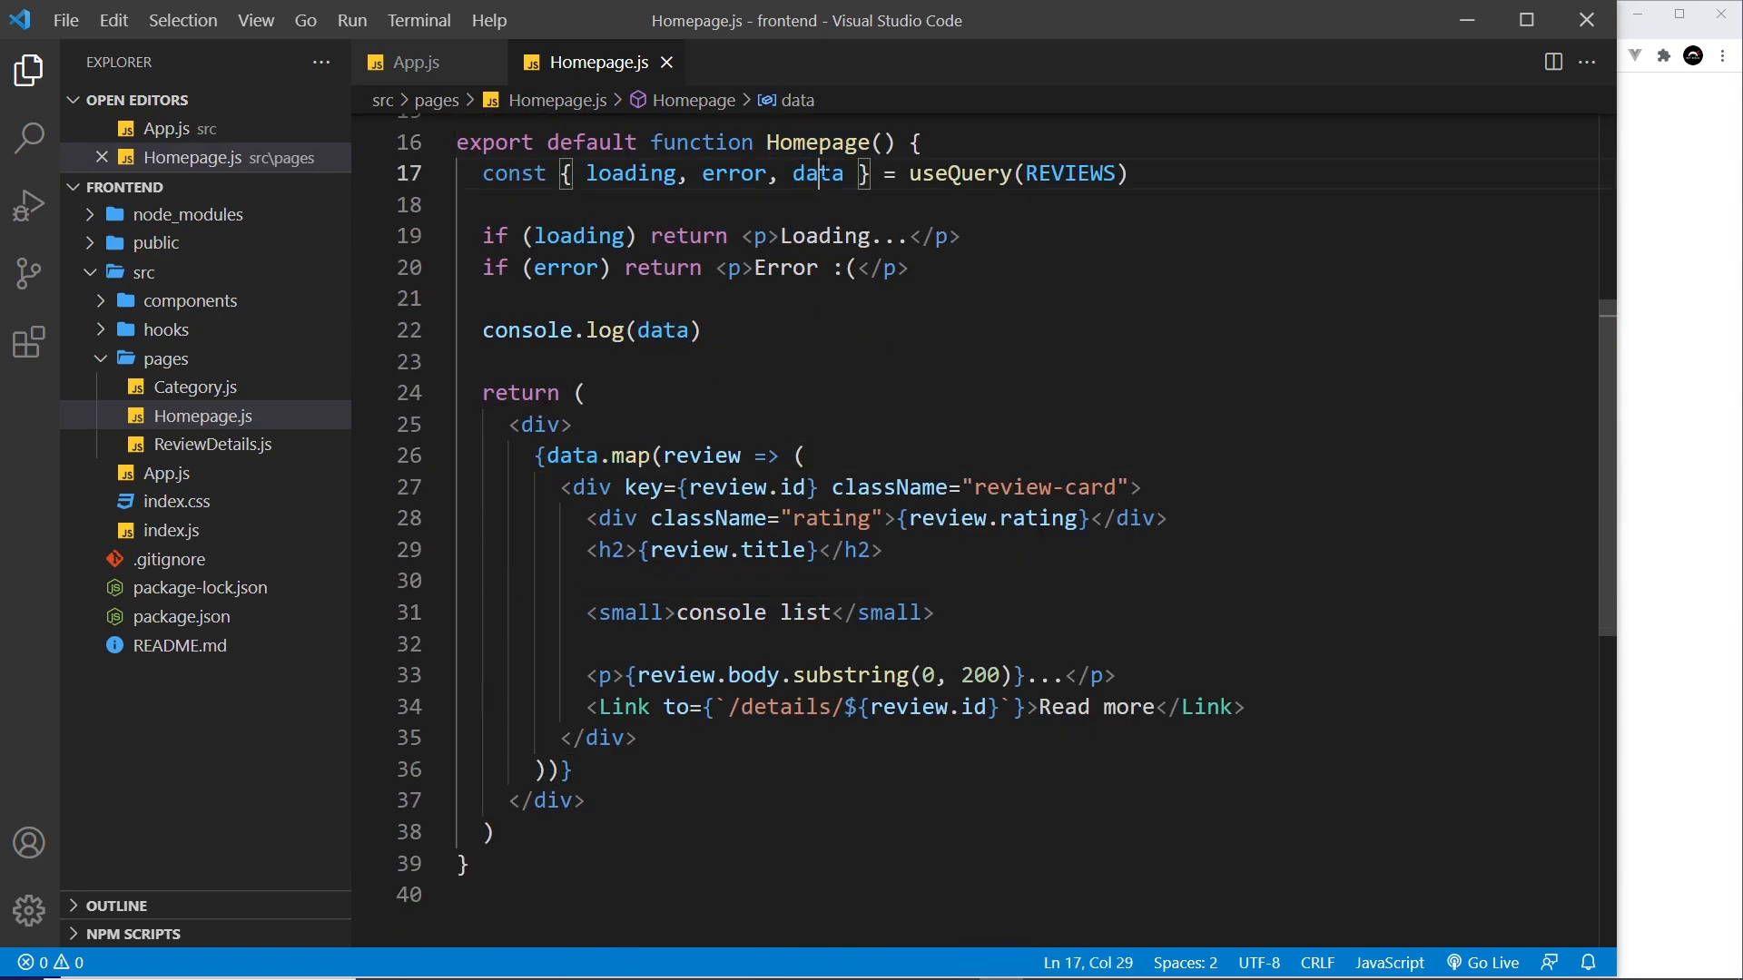
double_click(818, 172)
Step: Inspect the page's console and expand the logged data object to show its four-item reviews array
right_click(1633, 201)
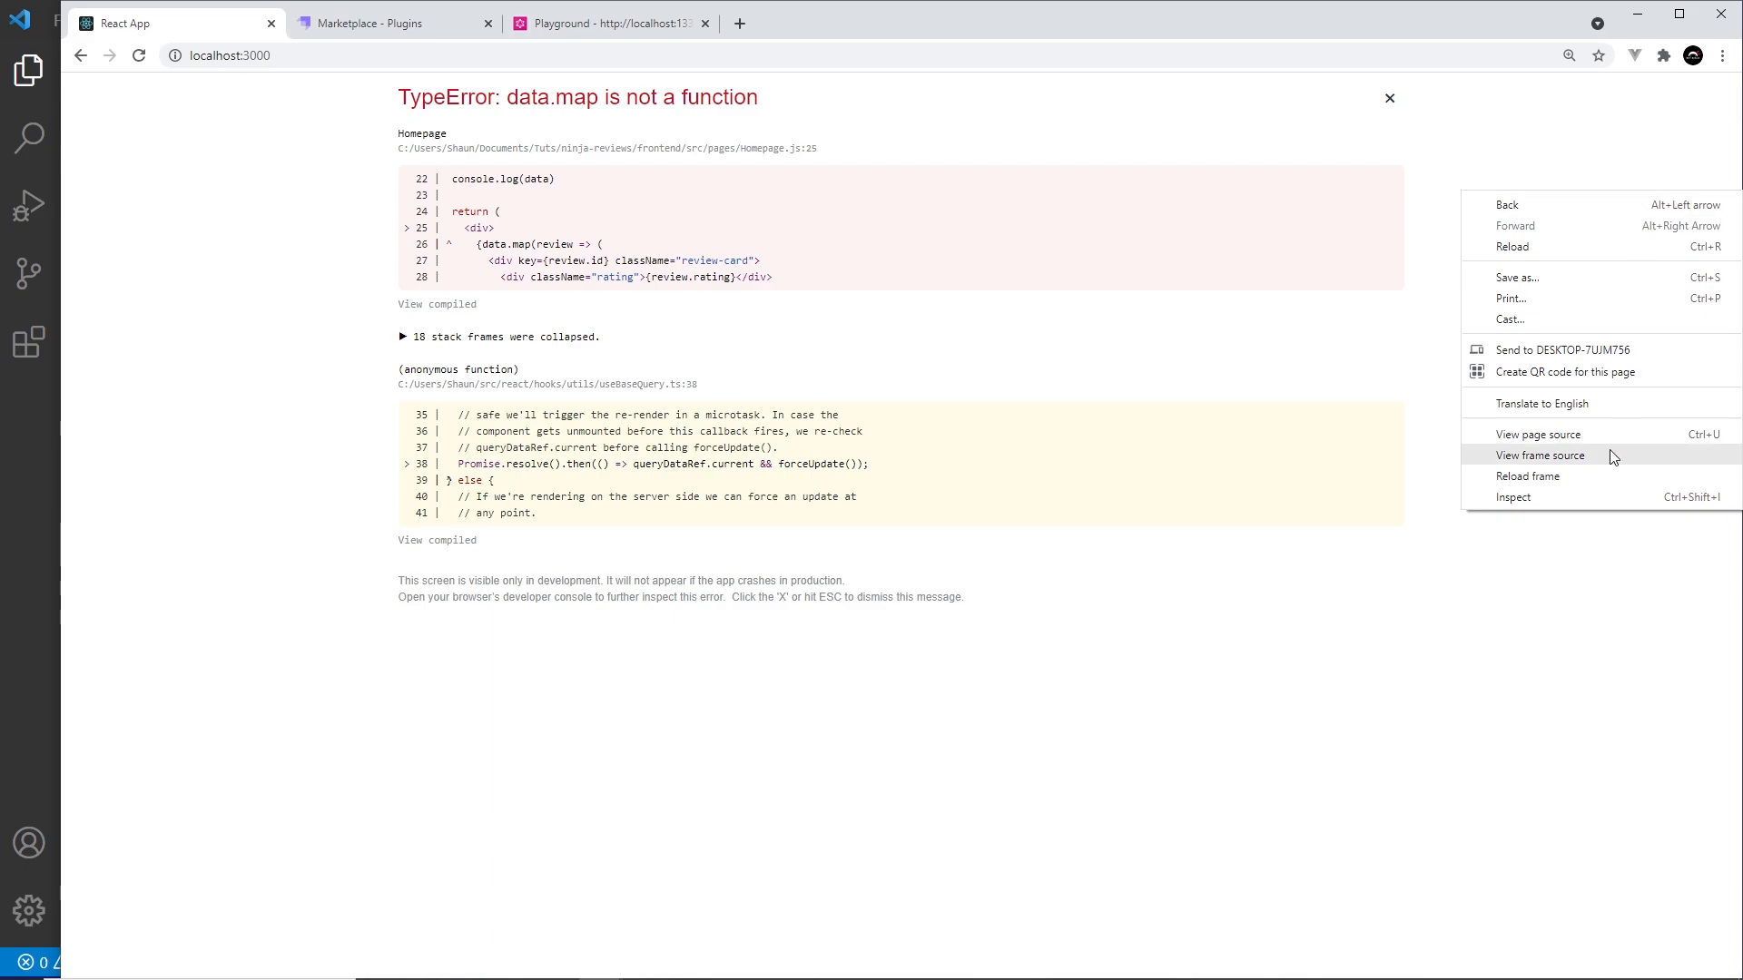
left_click(1600, 493)
left_click(1298, 94)
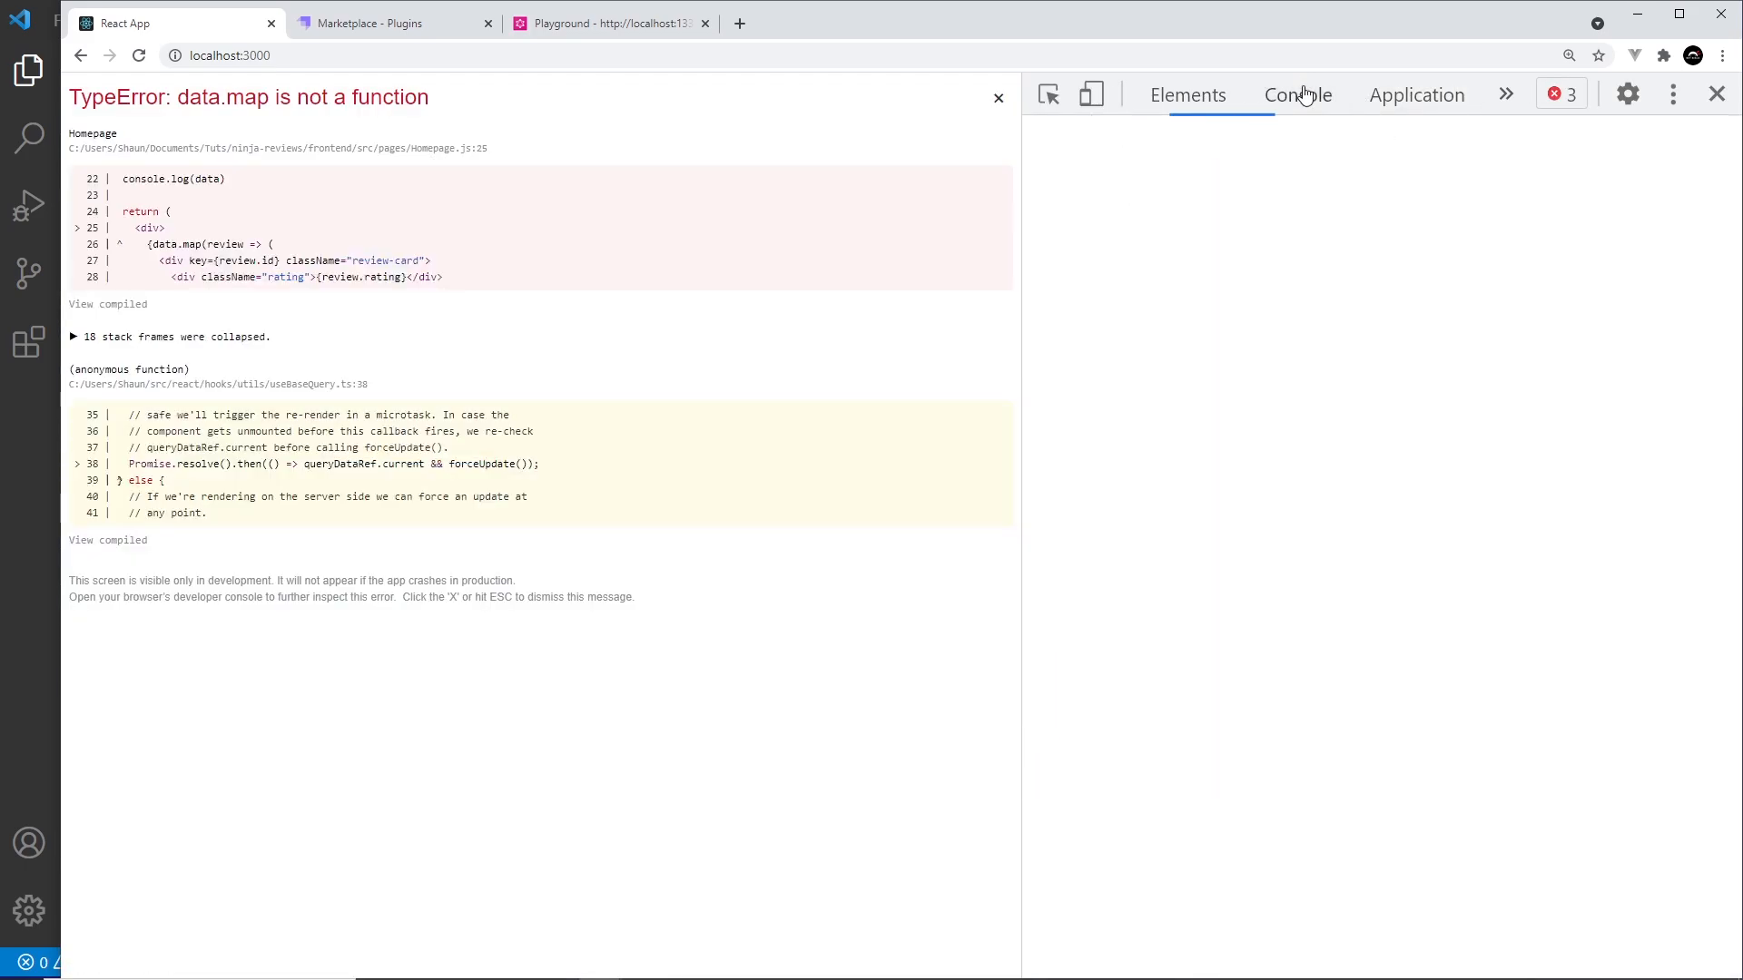
scroll(1185, 410, "up", 3)
scroll(1186, 409, "up", 5)
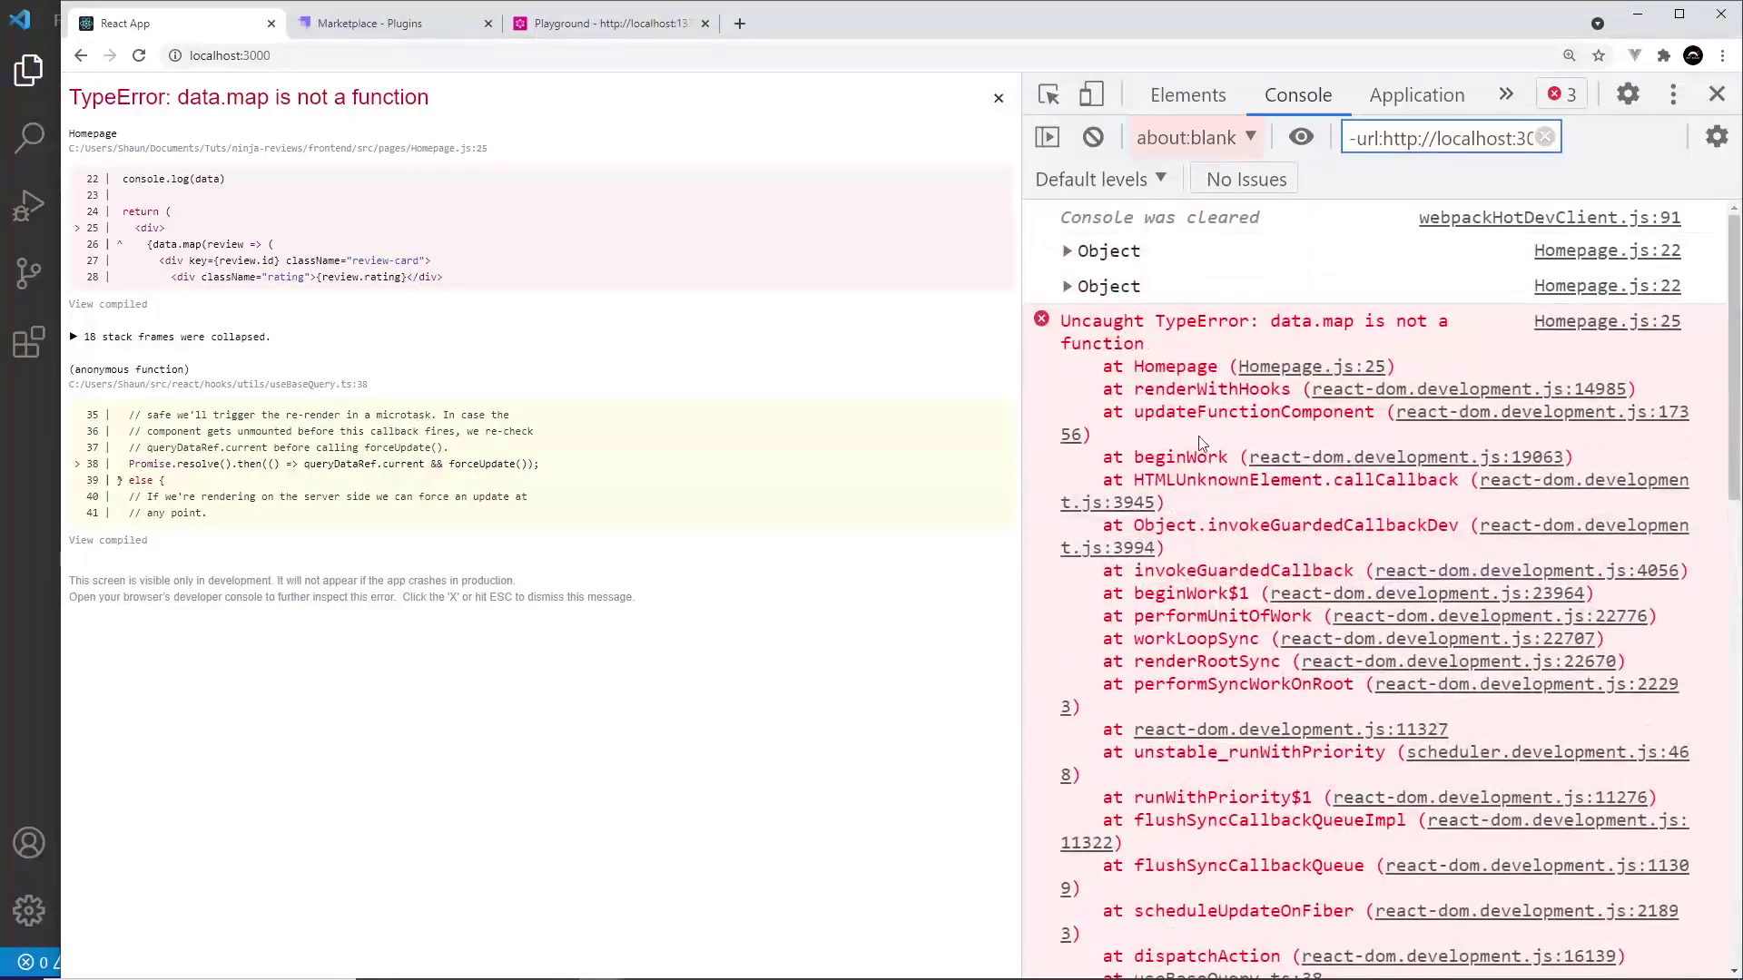
left_click(1067, 286)
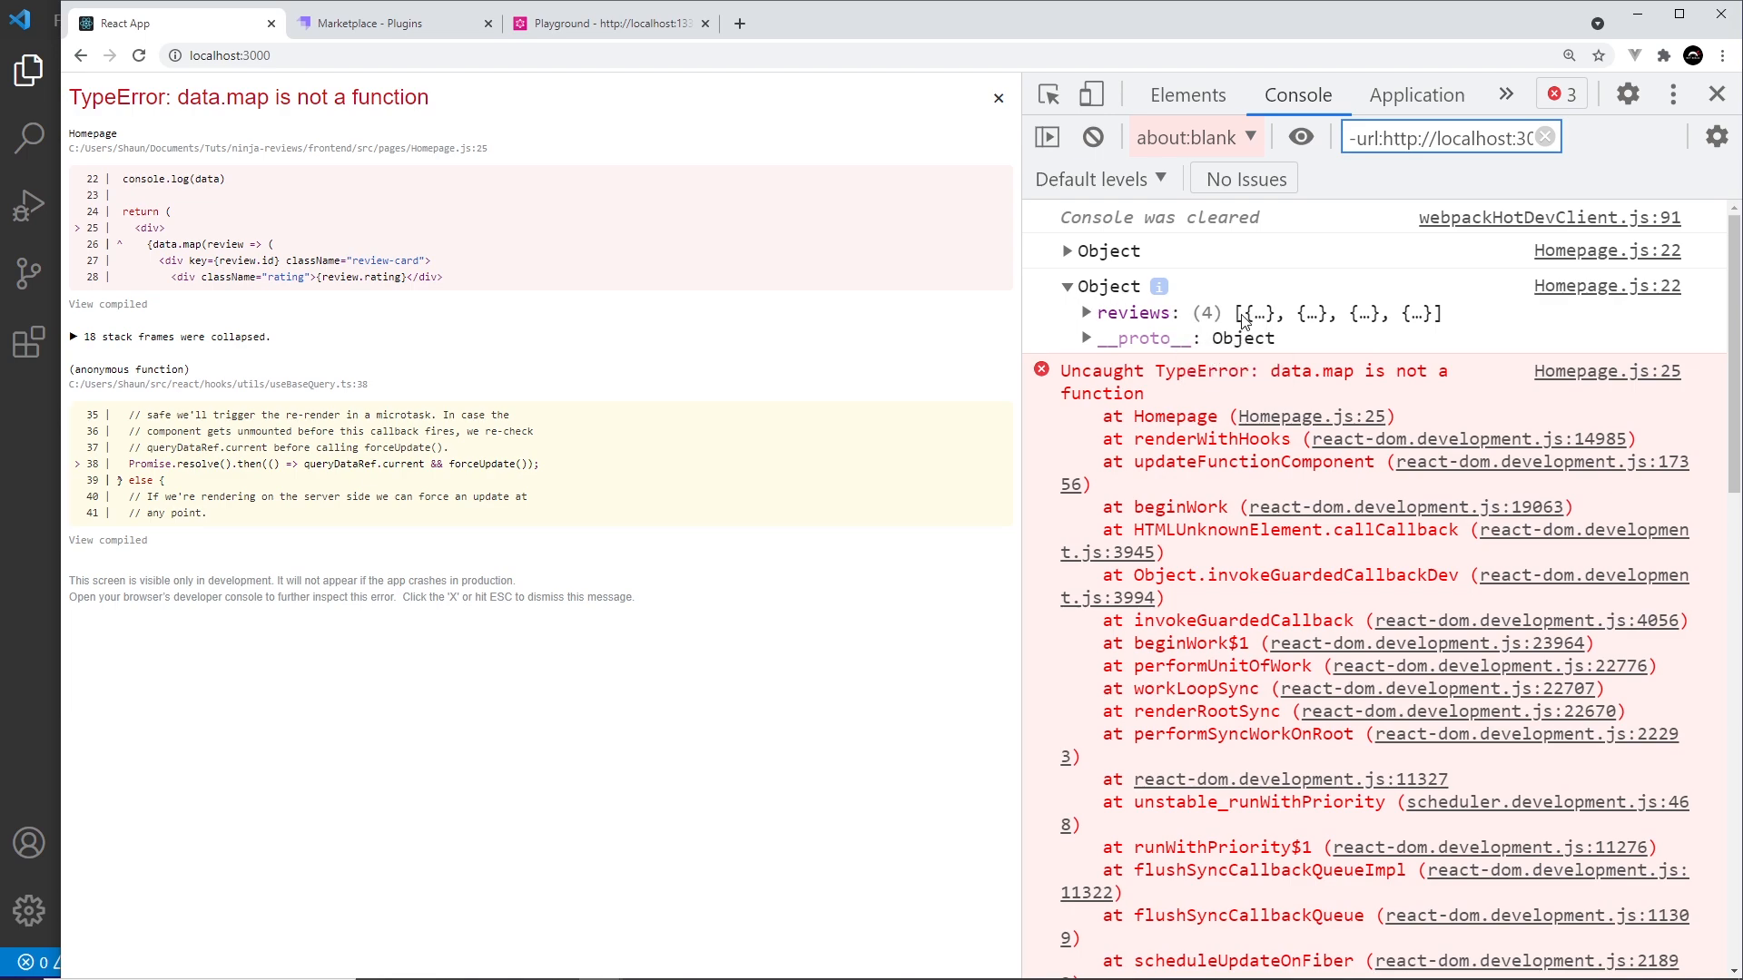
left_click_drag(1236, 318, 1446, 318)
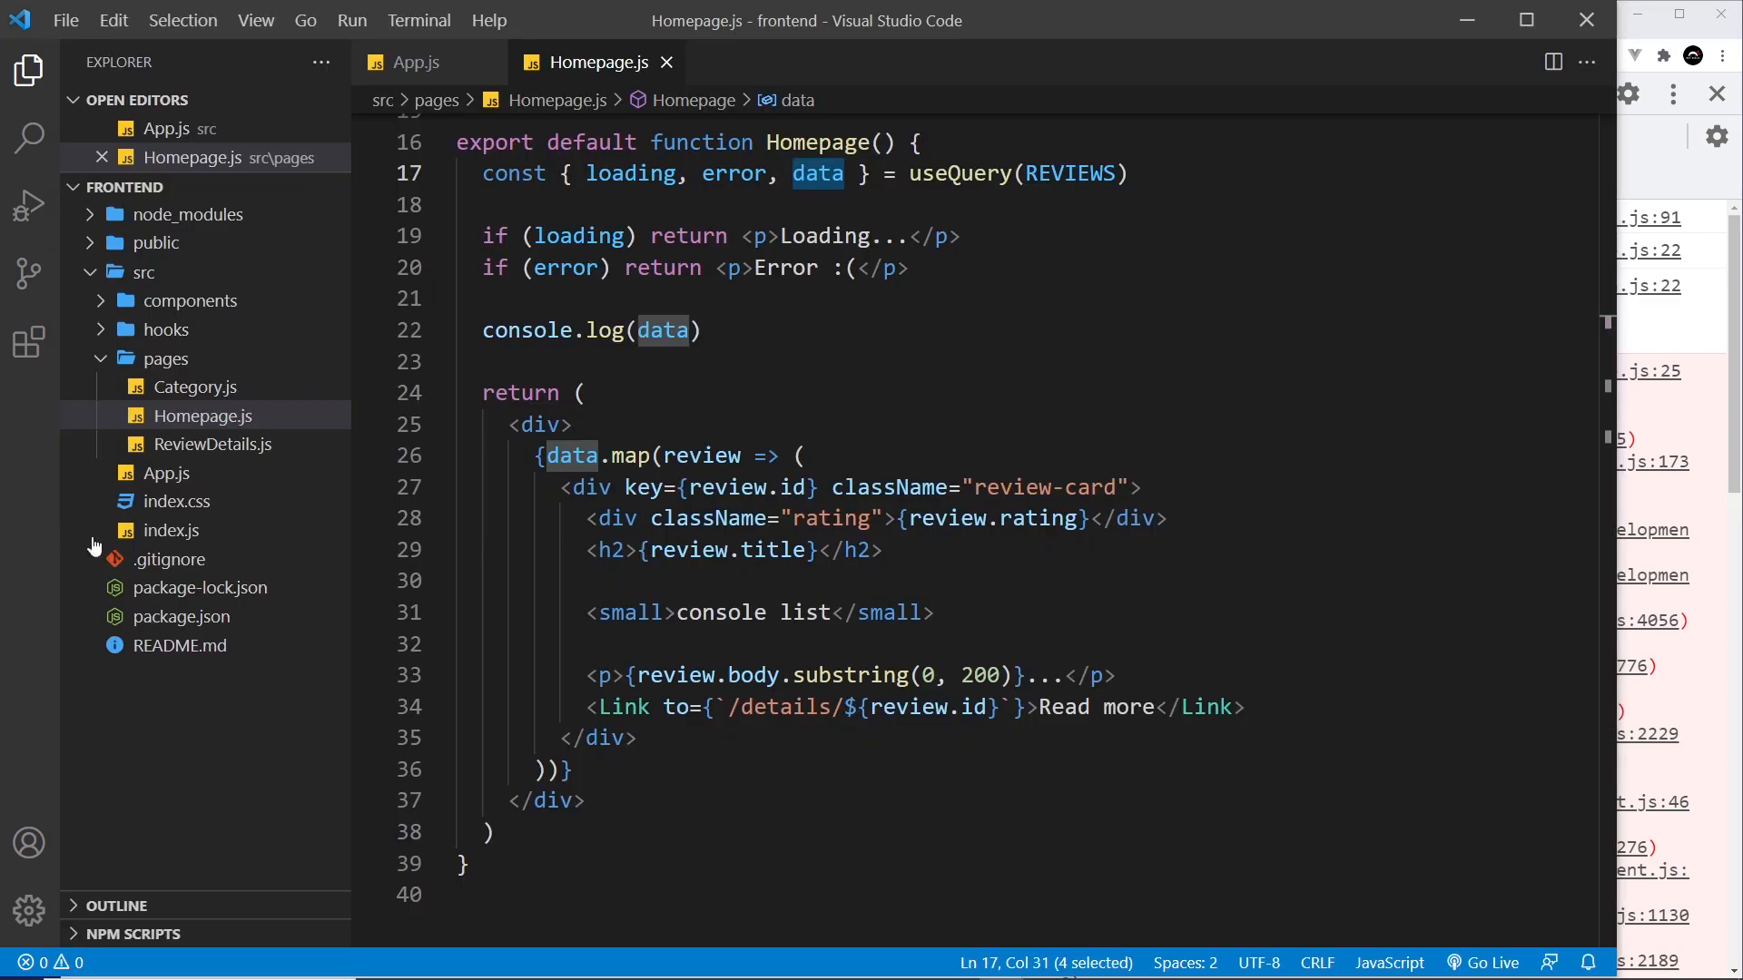
Step: Change data.map to data.reviews.map on line 26 and save Homepage.js
key("alt+Tab")
left_click(612, 455)
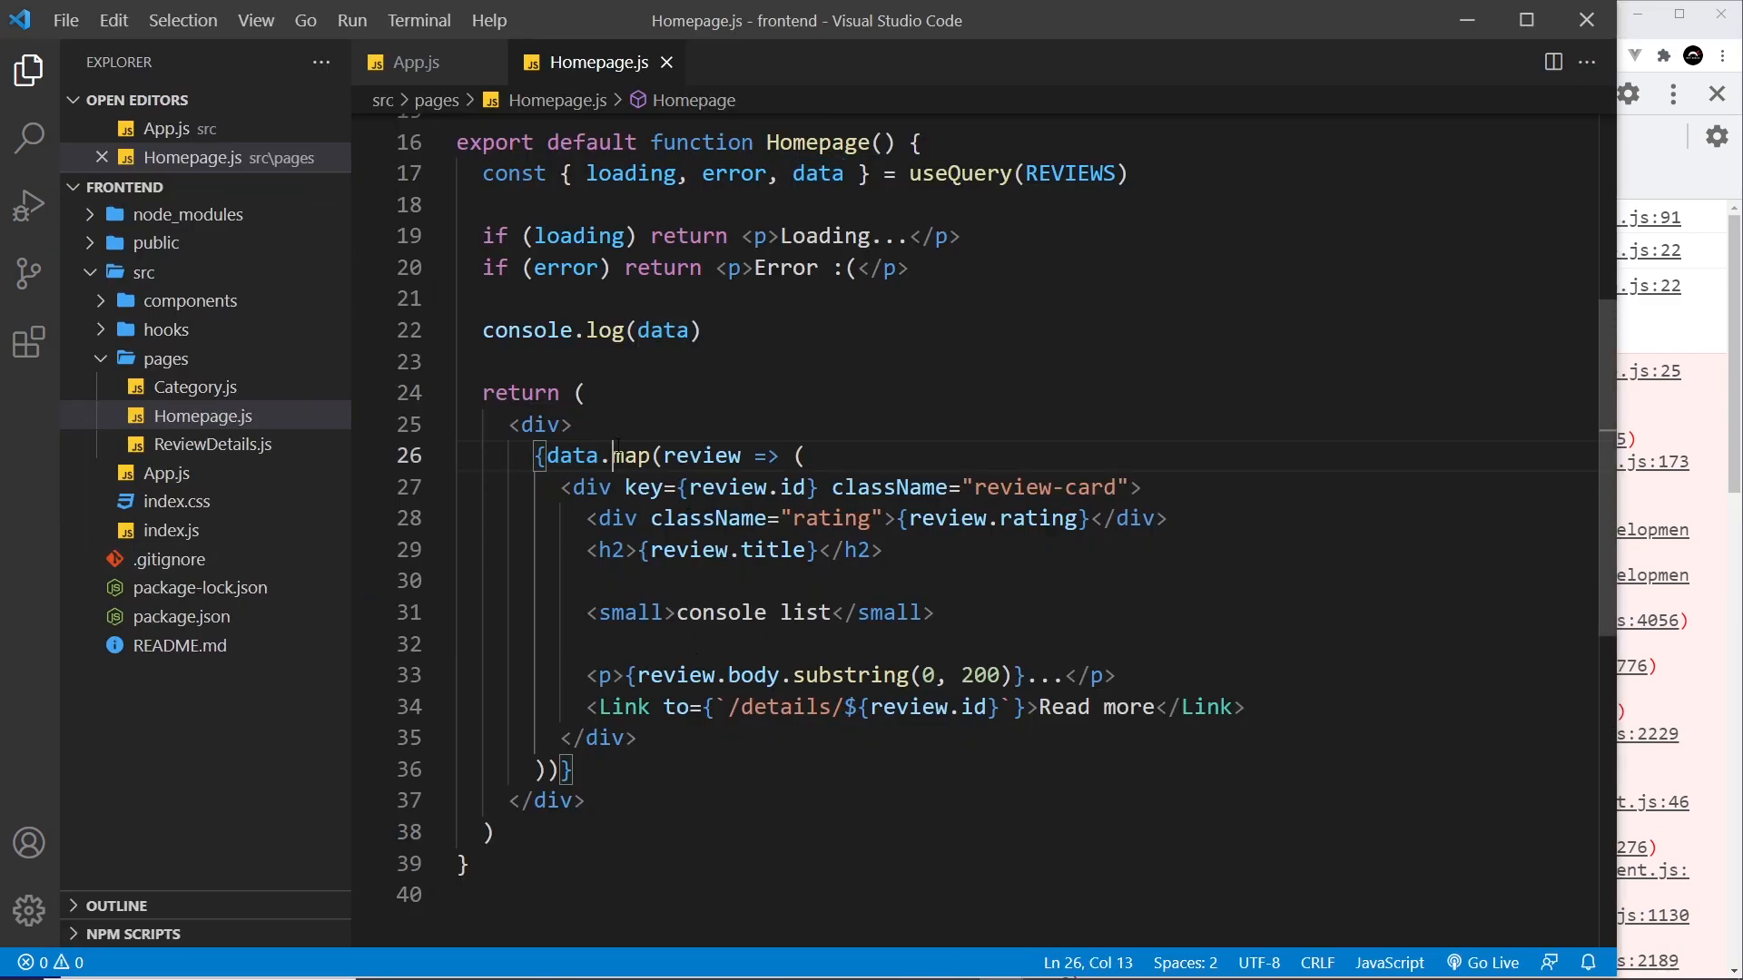
type("REVIEWS.")
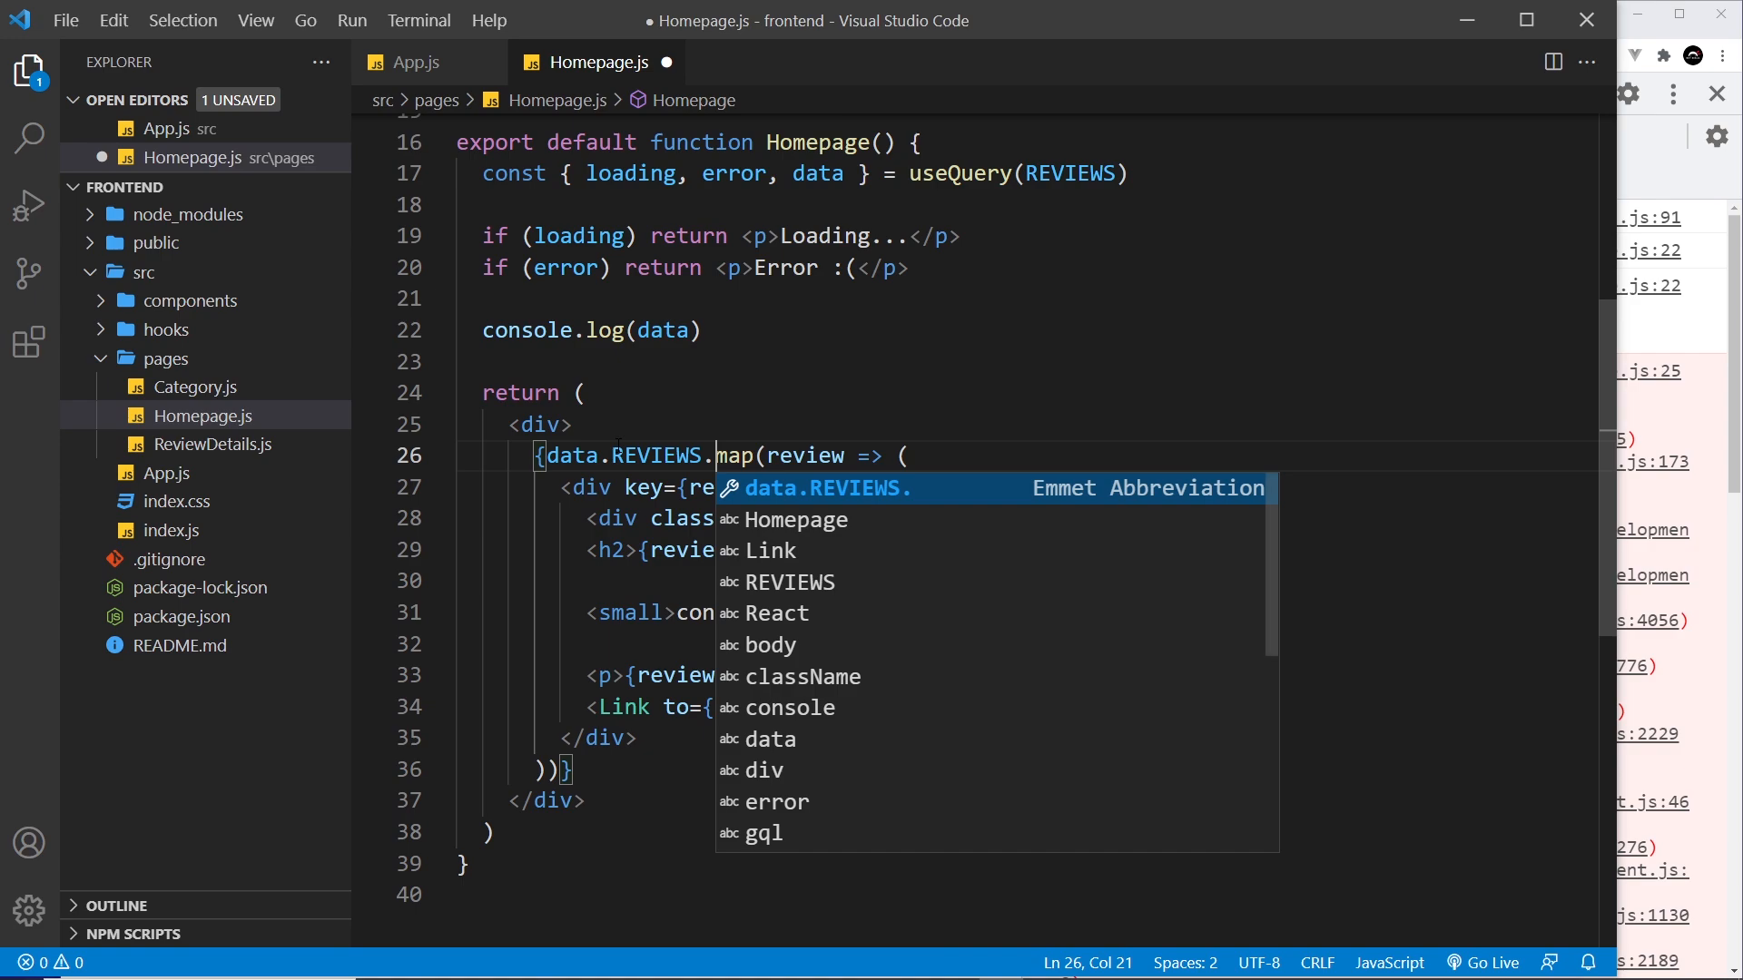
key("BackSpace")
key("BackSpace")
key("BackSpace")
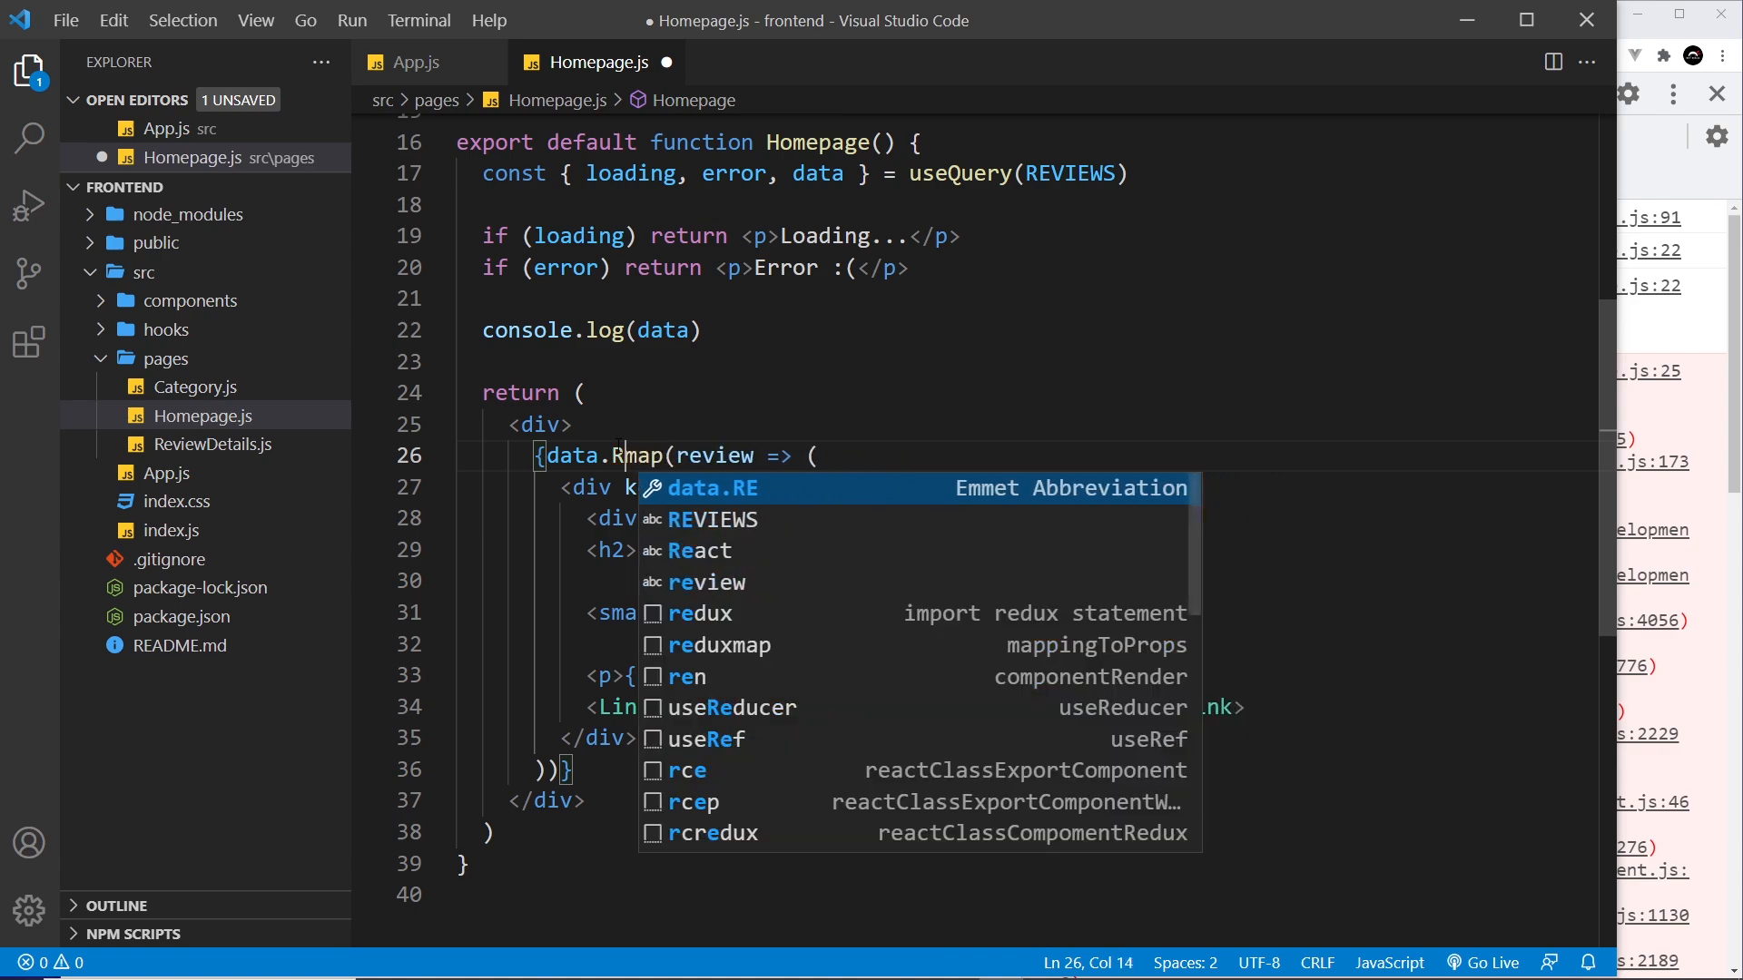
type("reviews")
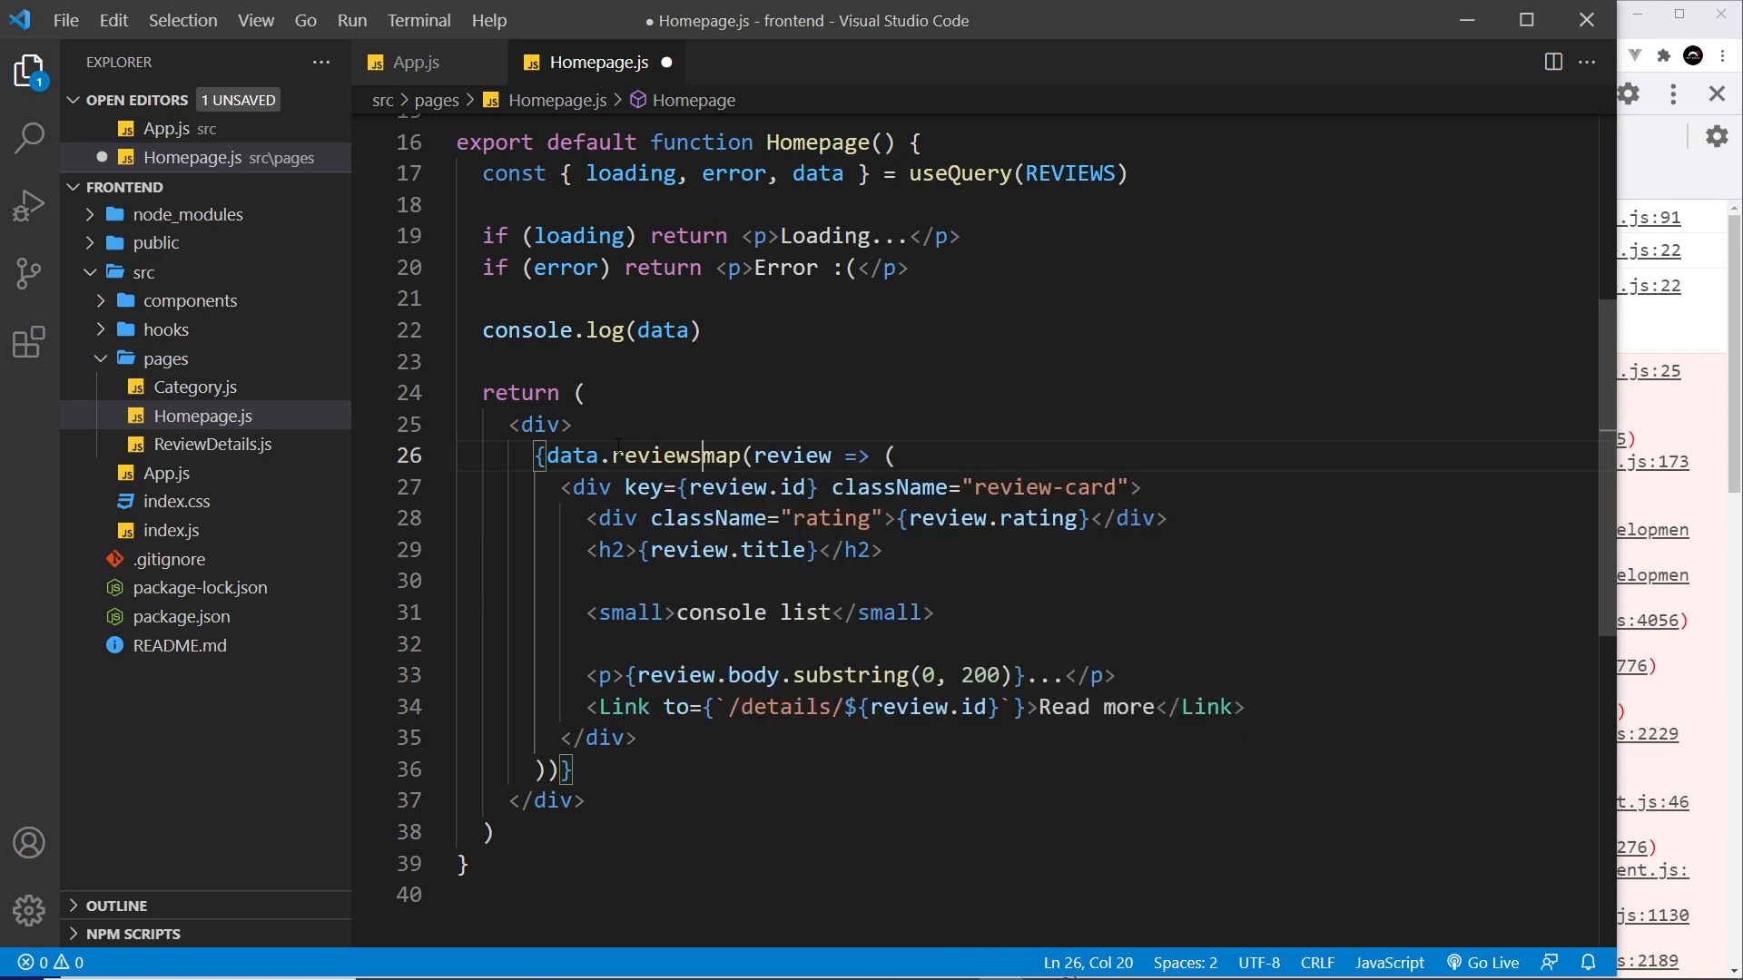
type(".")
left_click(589, 392)
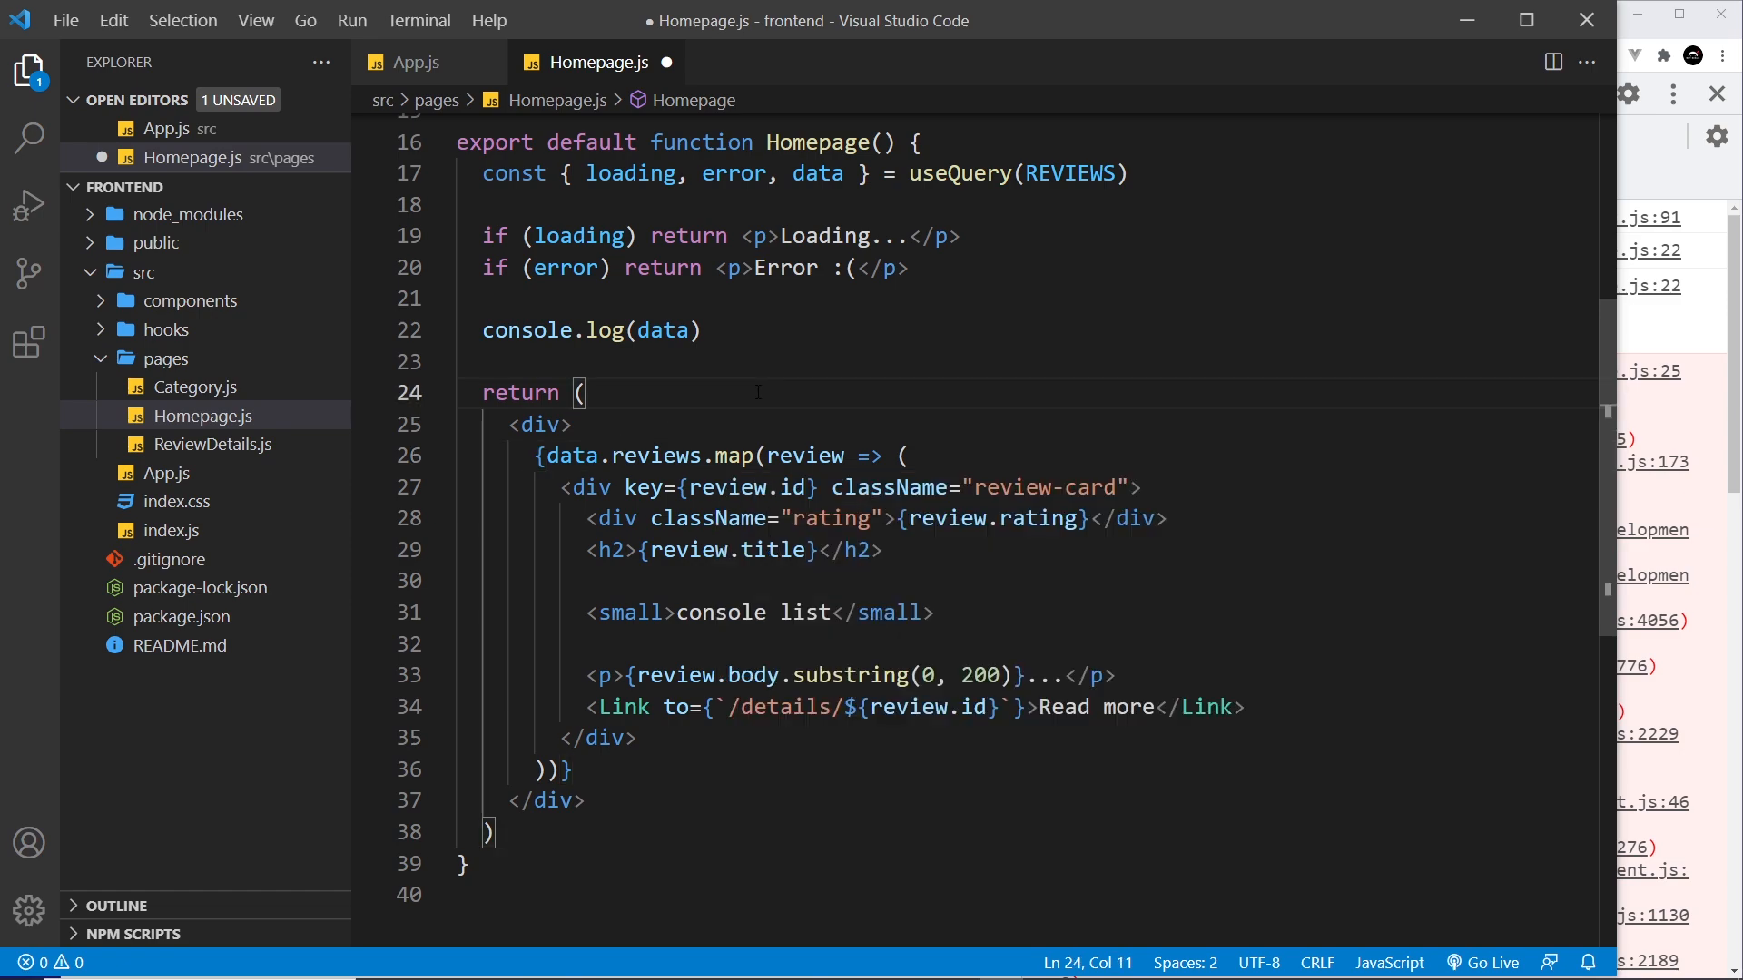
key("ctrl+s")
Step: Confirm the review cards render in Chrome and close the developer tools
left_click(1675, 340)
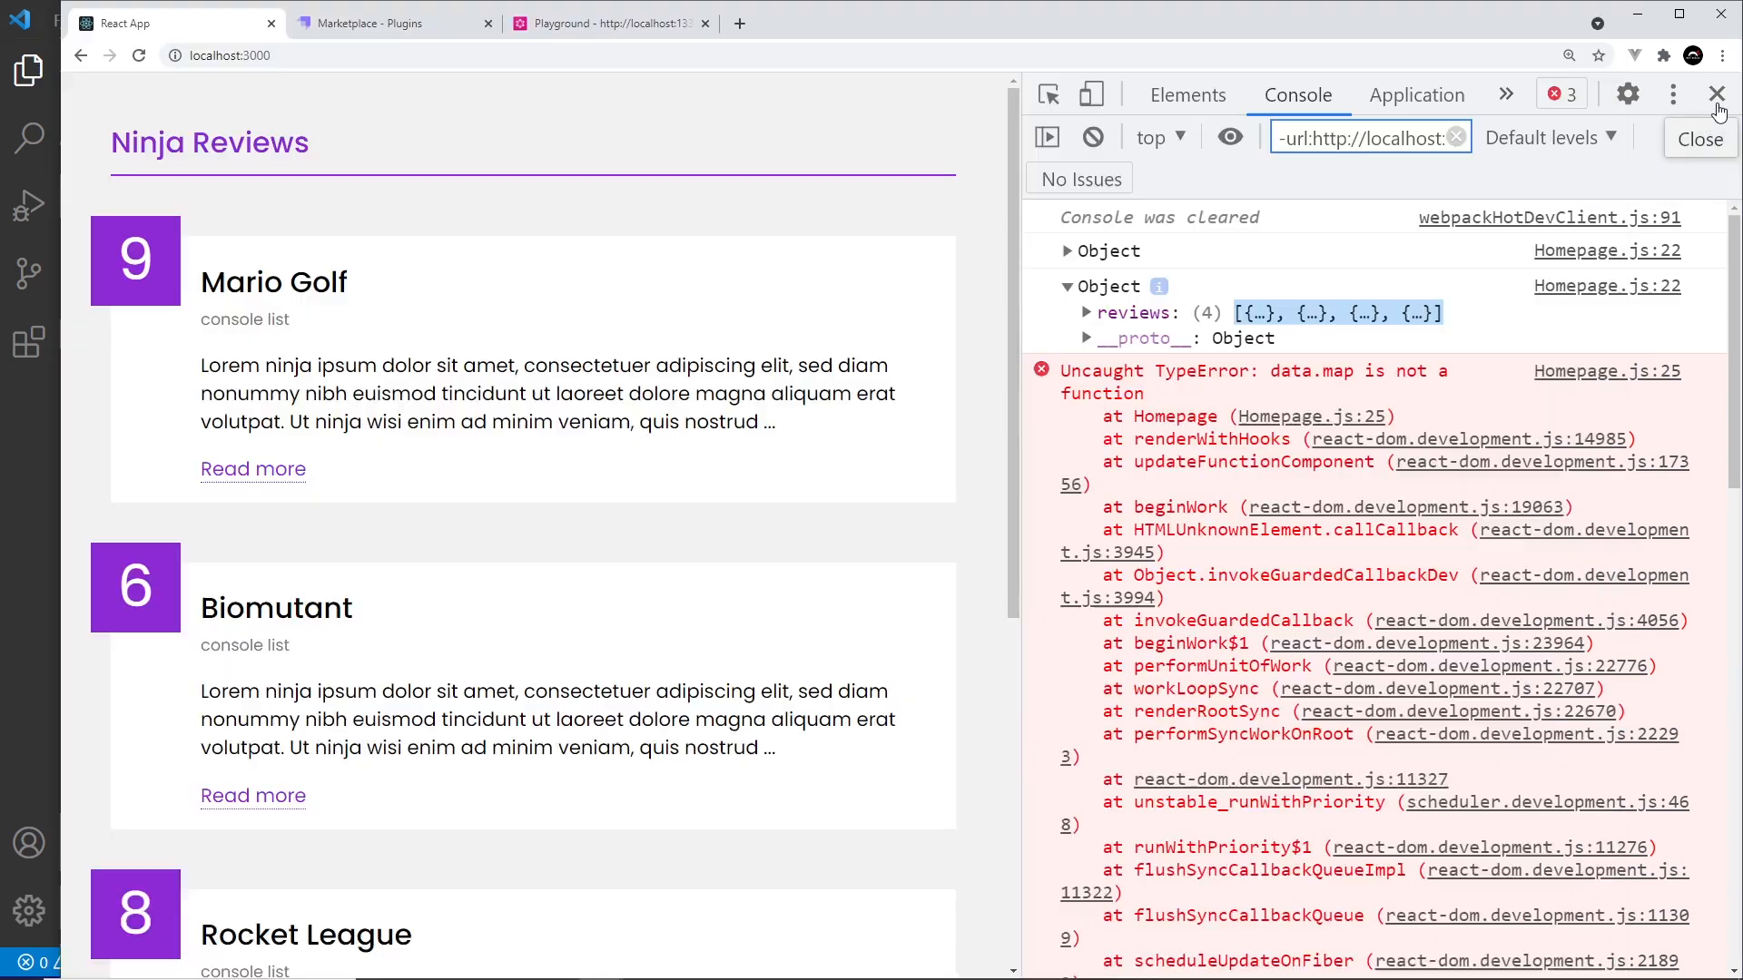
left_click(1718, 93)
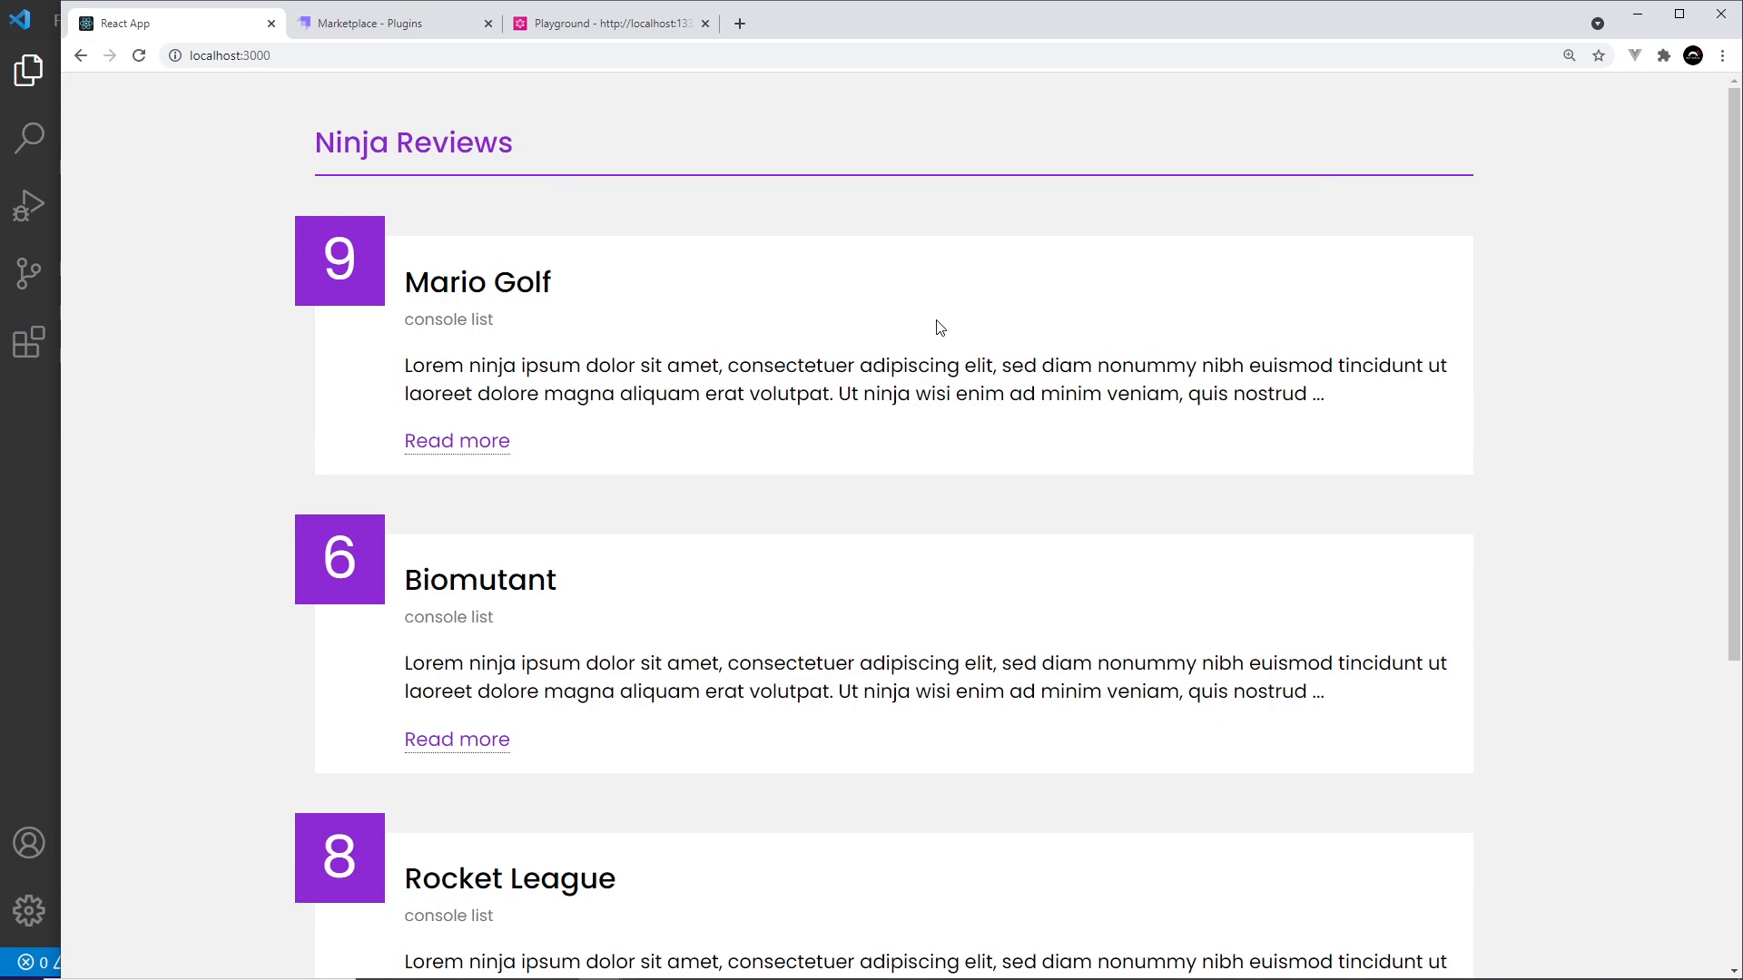
left_click(37, 582)
scroll(954, 546, "up", 2)
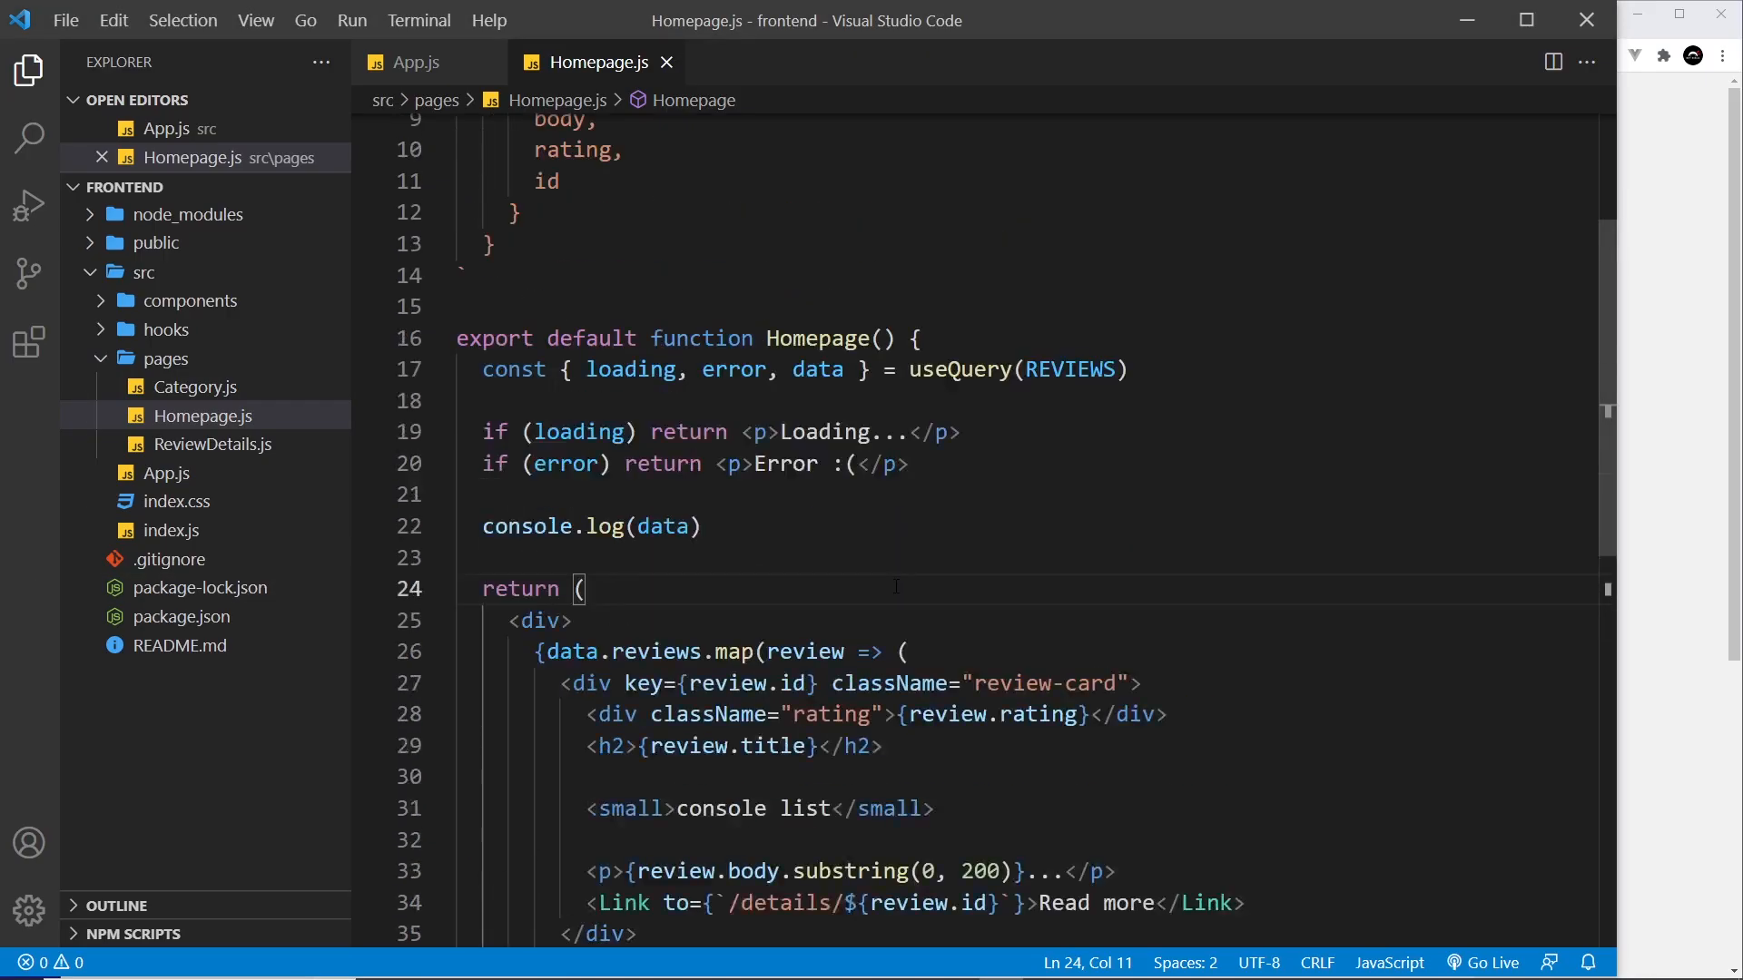
scroll(953, 545, "up", 3)
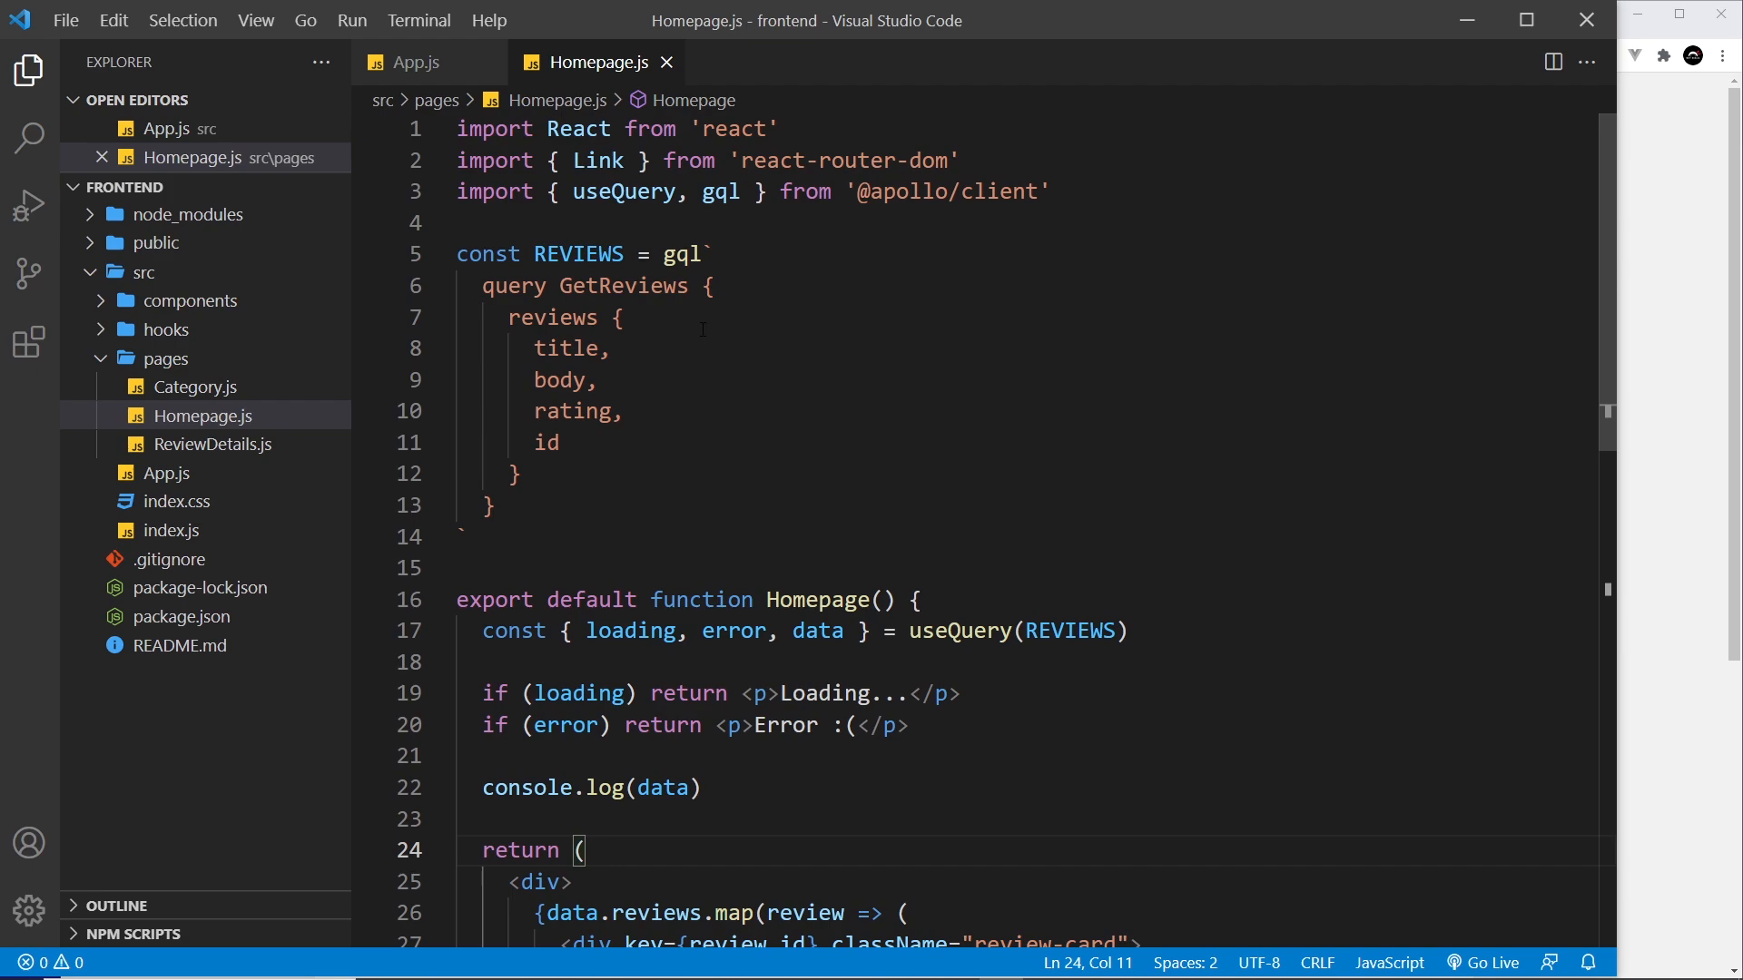
Step: Review the Apollo import, REVIEWS query and useQuery destructuring, then open ReviewDetails.js
left_click_drag(1056, 192, 422, 191)
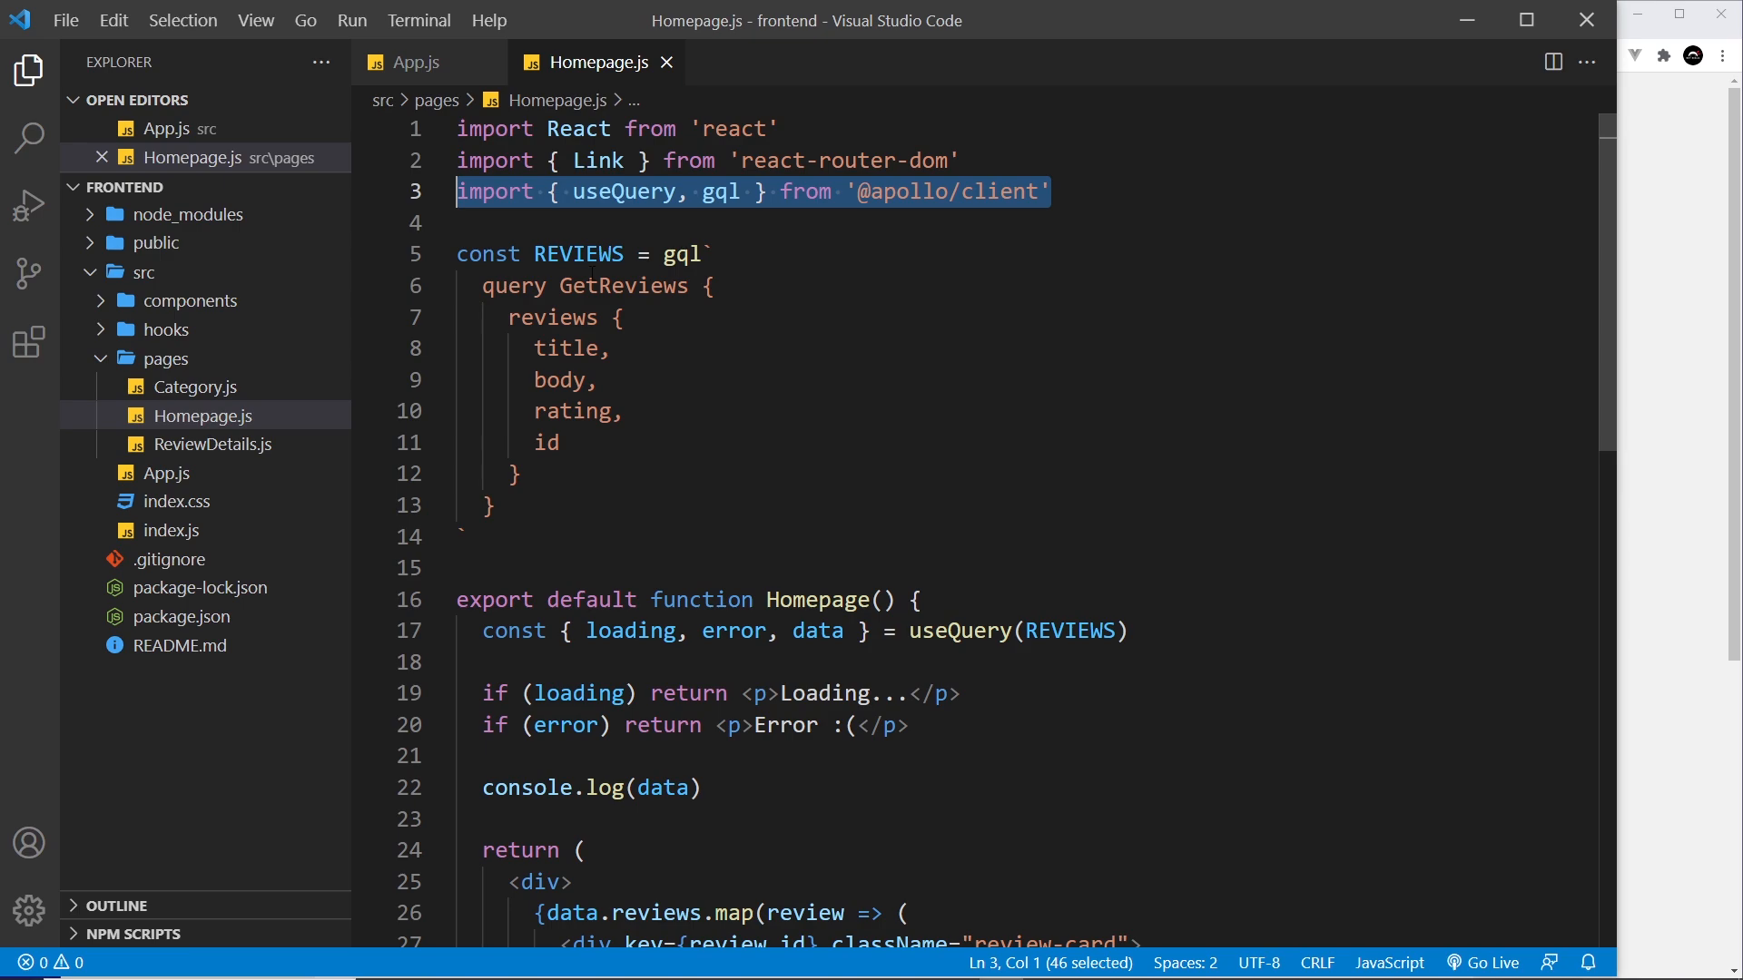
double_click(669, 254)
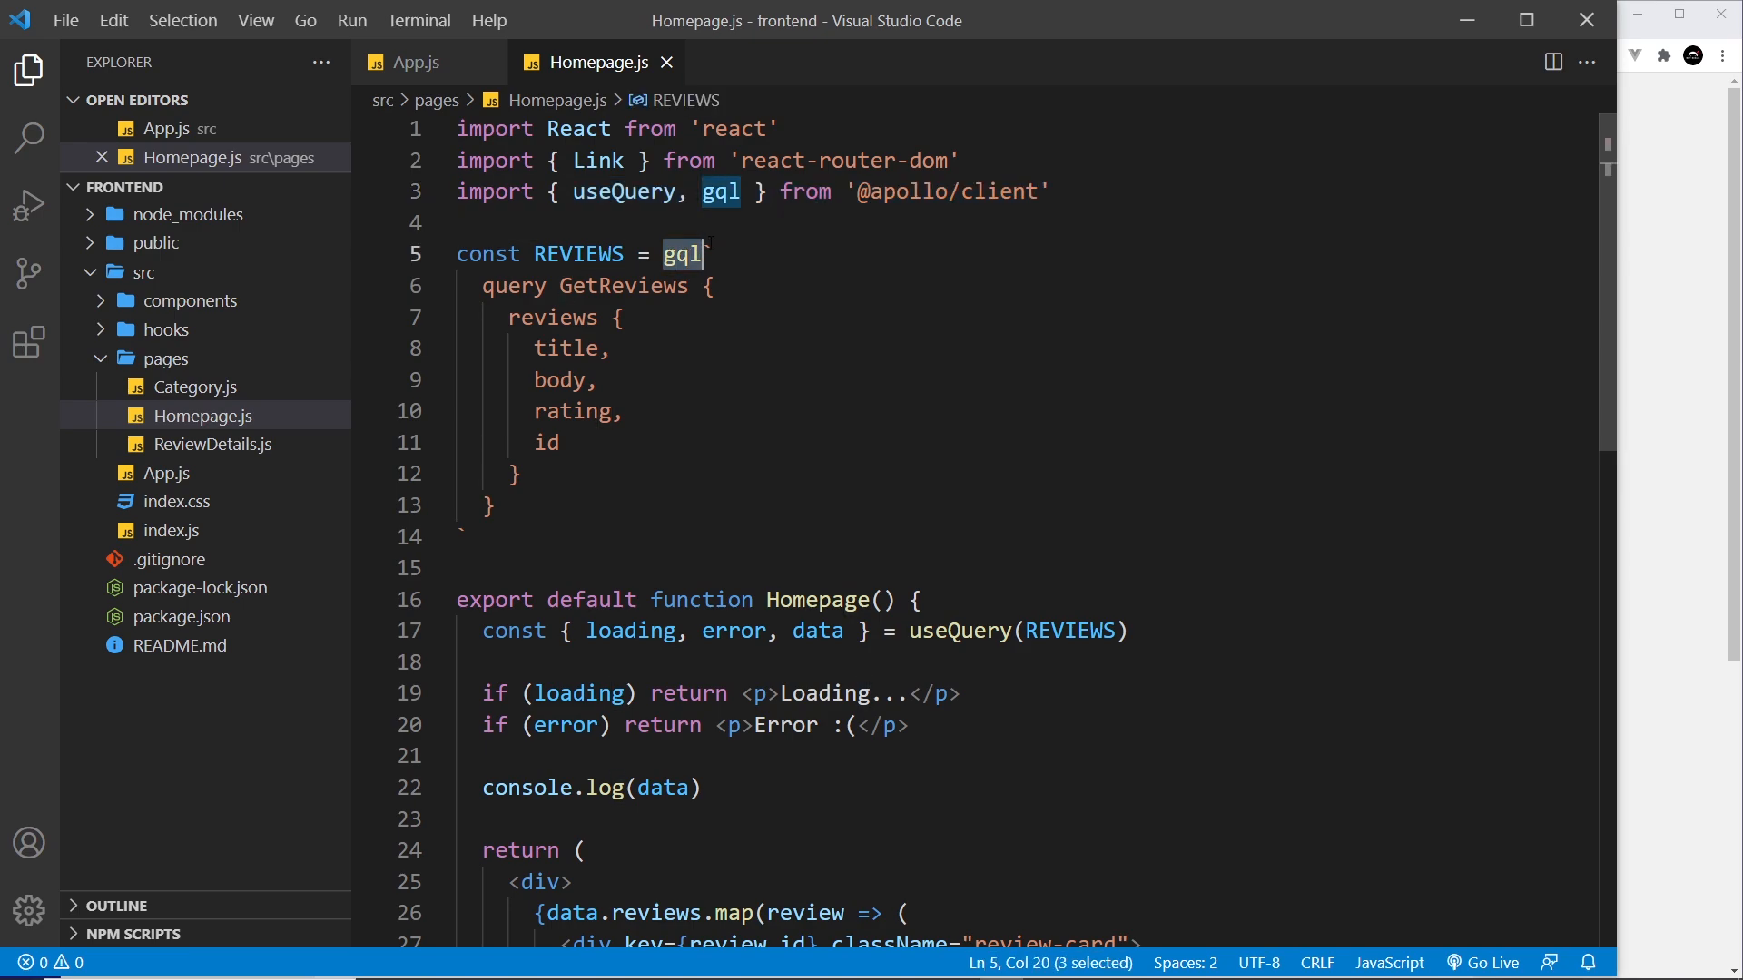
left_click_drag(483, 284, 693, 511)
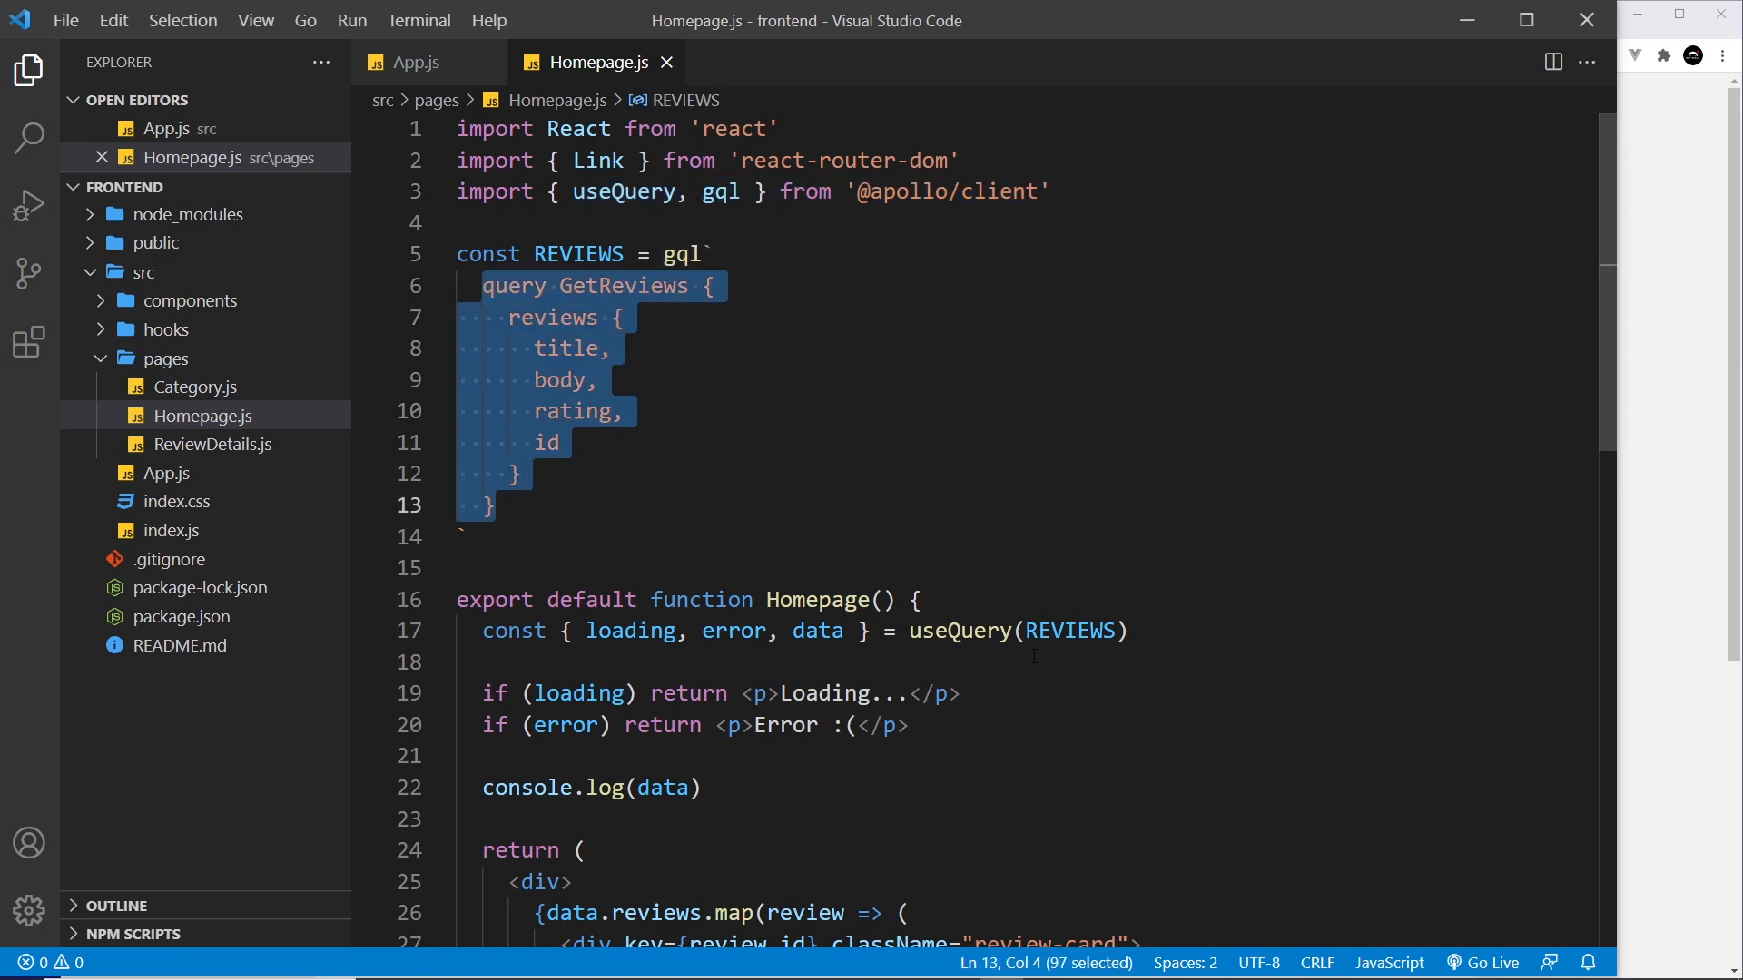
left_click_drag(1013, 631, 909, 629)
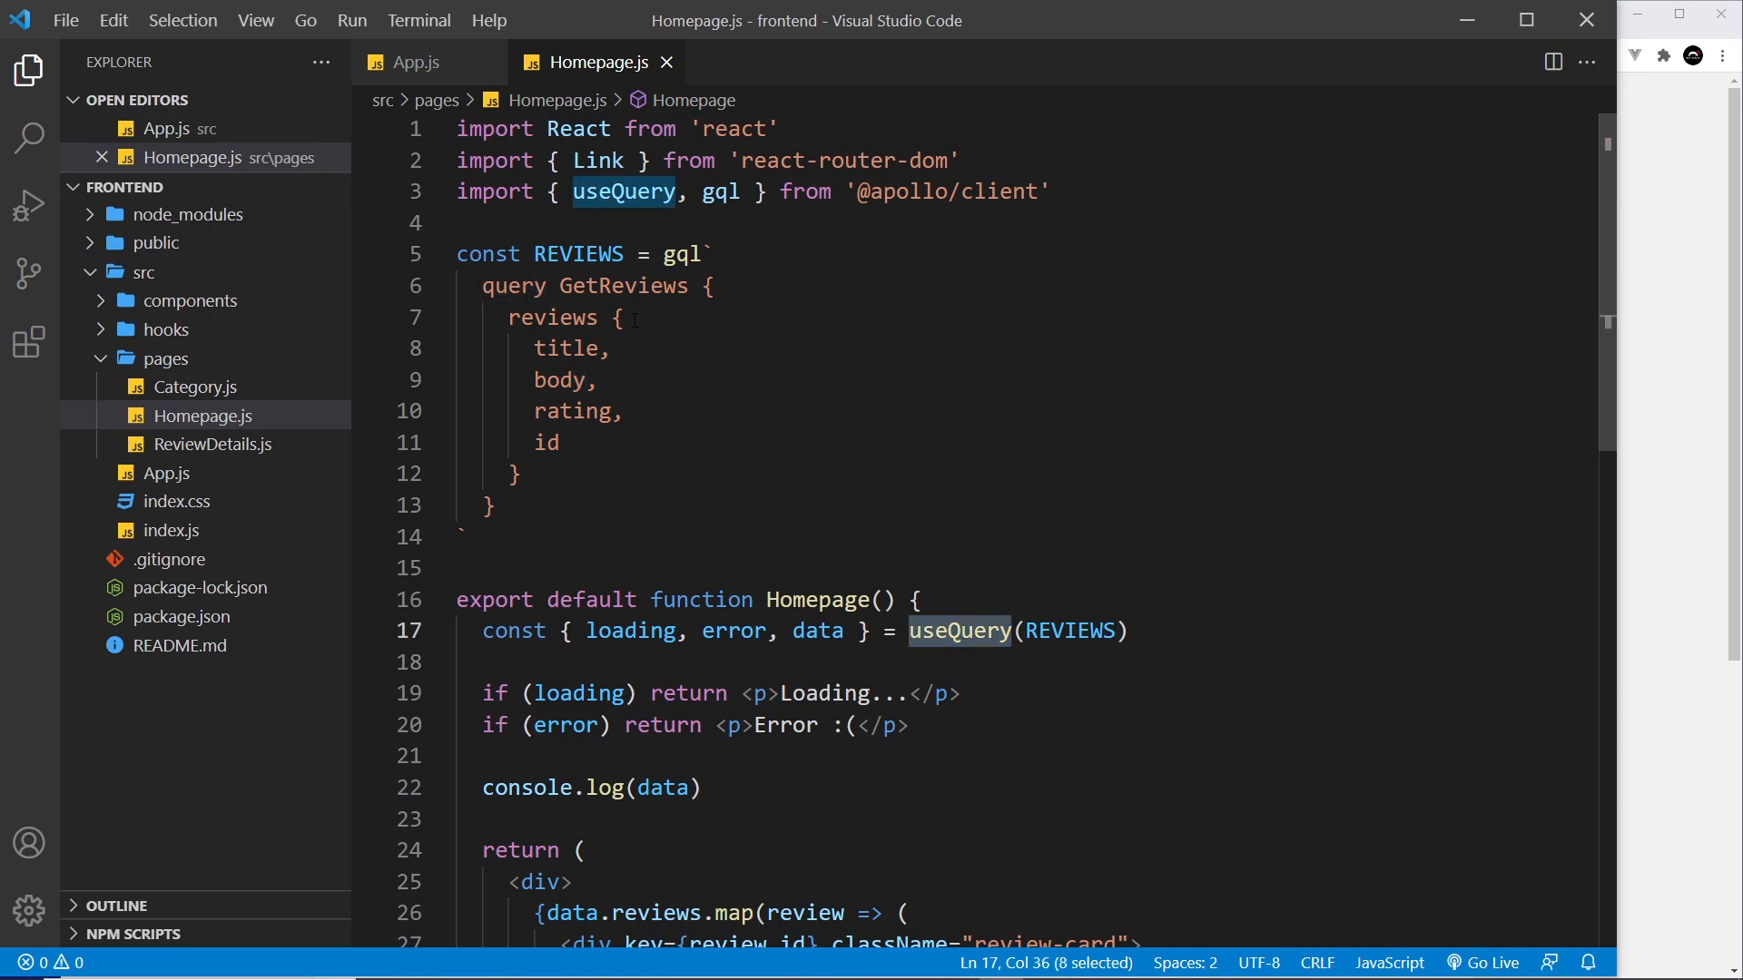
left_click(458, 222)
left_click_drag(623, 254, 532, 253)
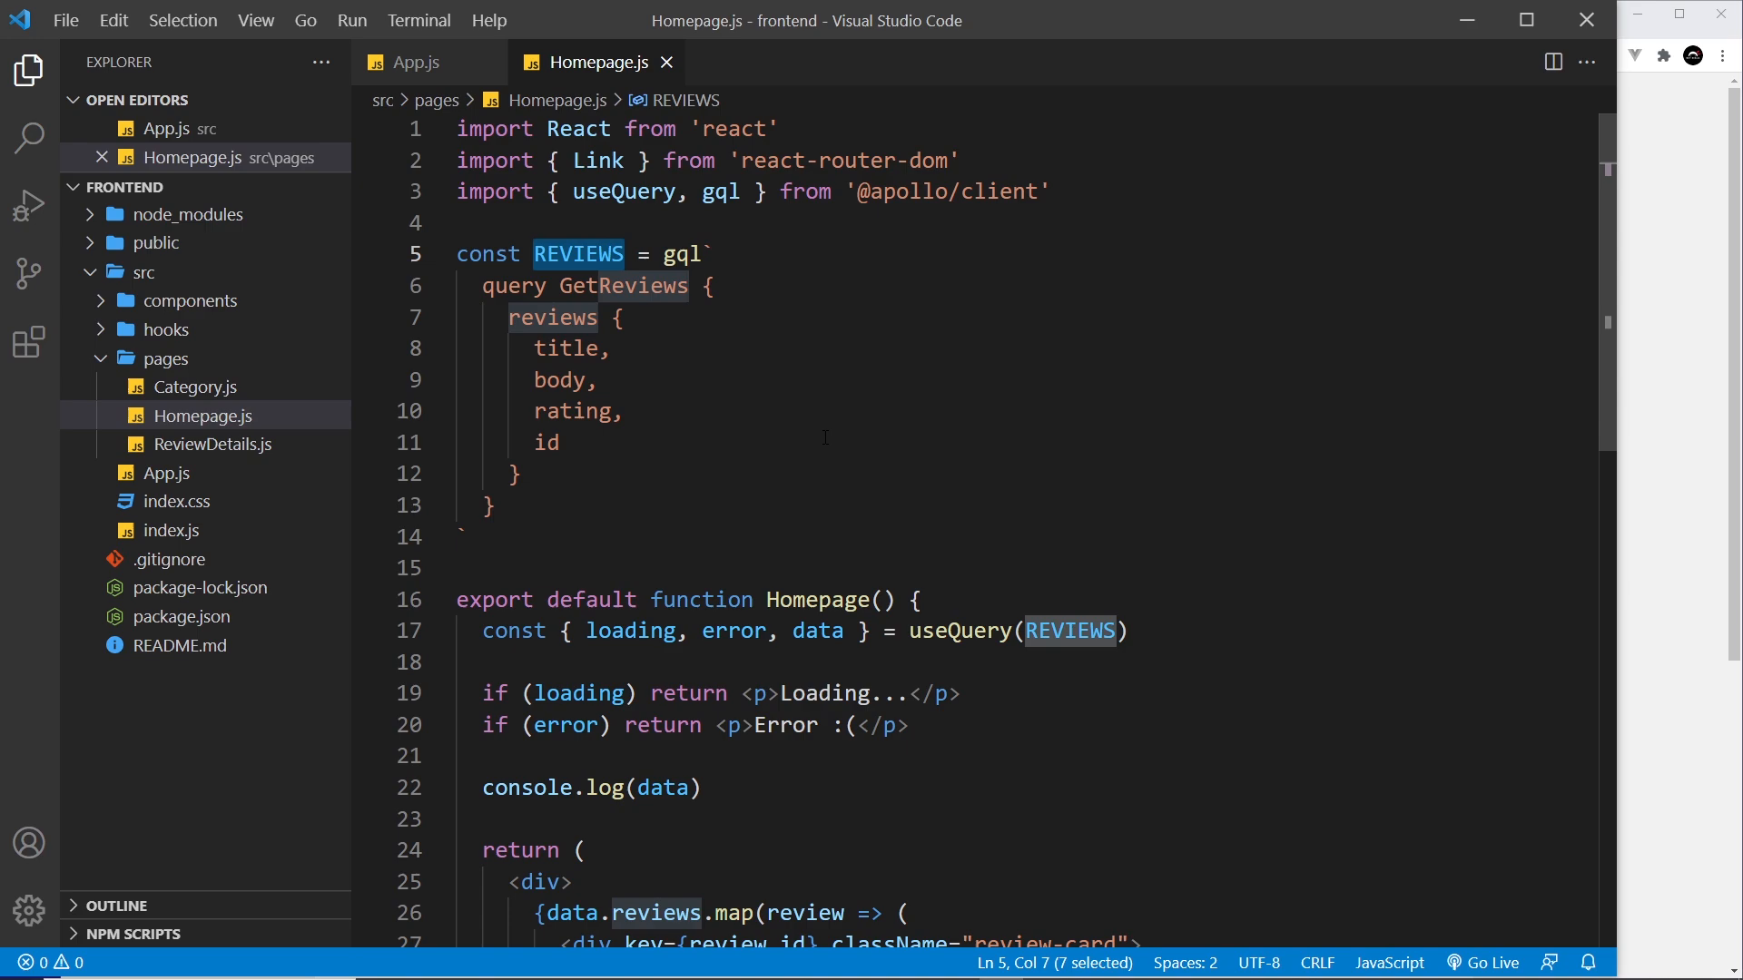
left_click_drag(870, 631, 560, 630)
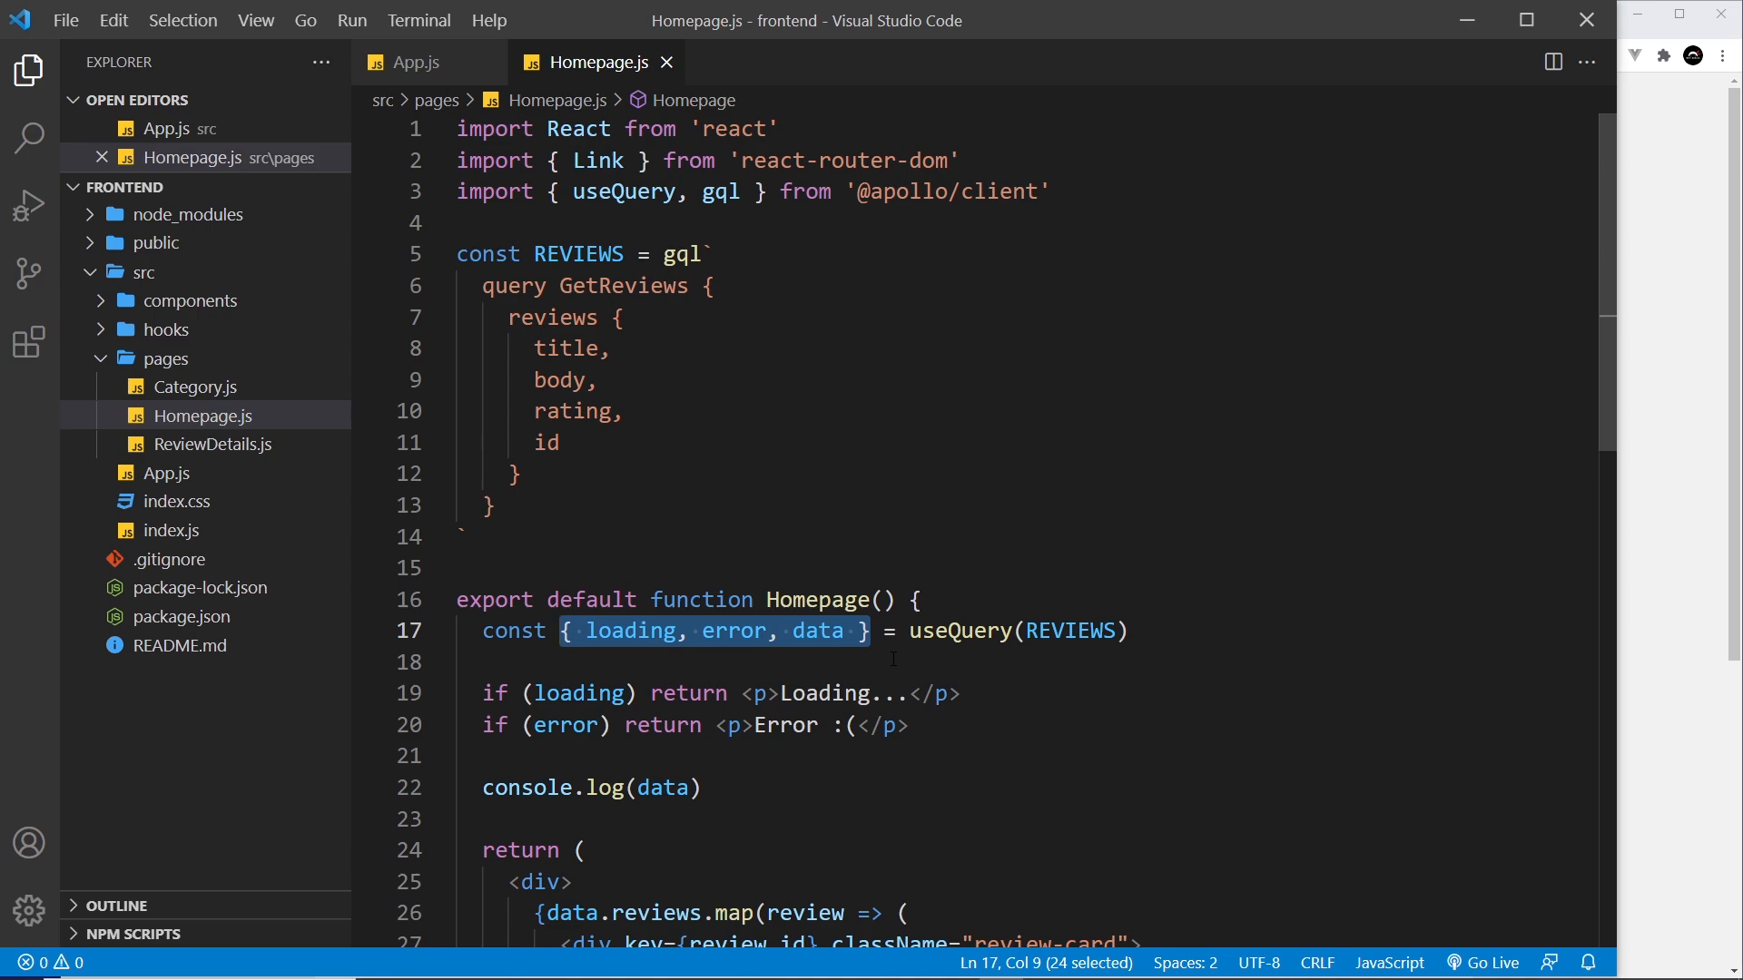
left_click(213, 444)
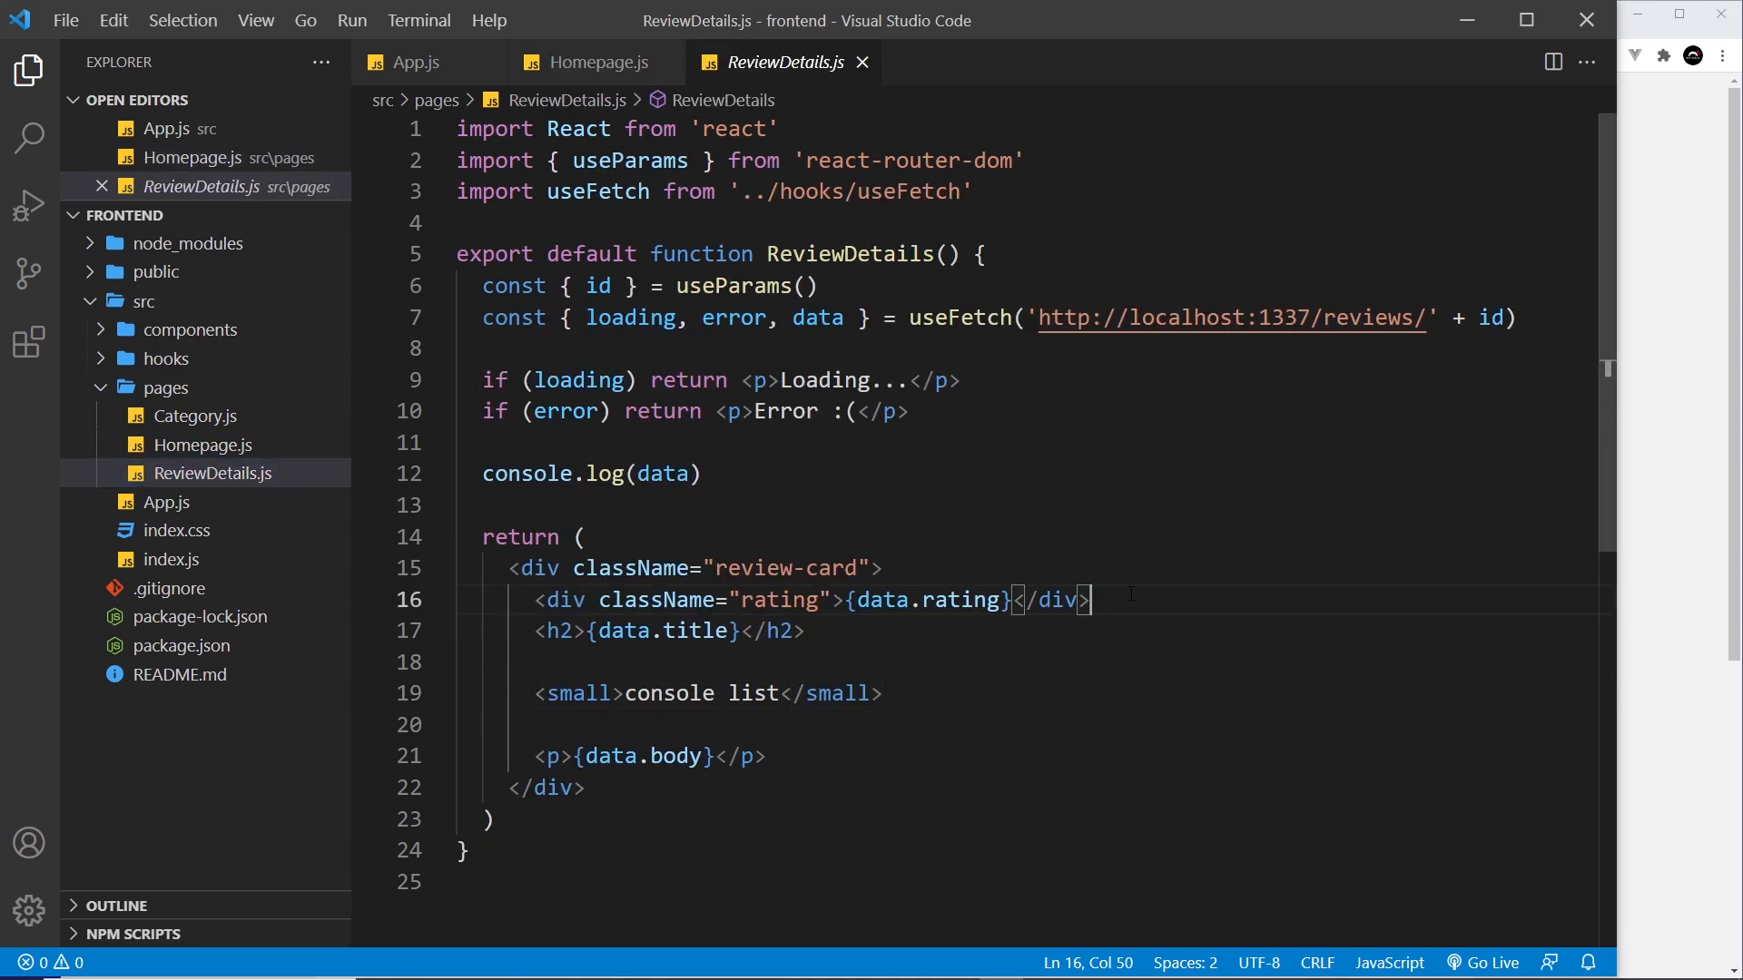